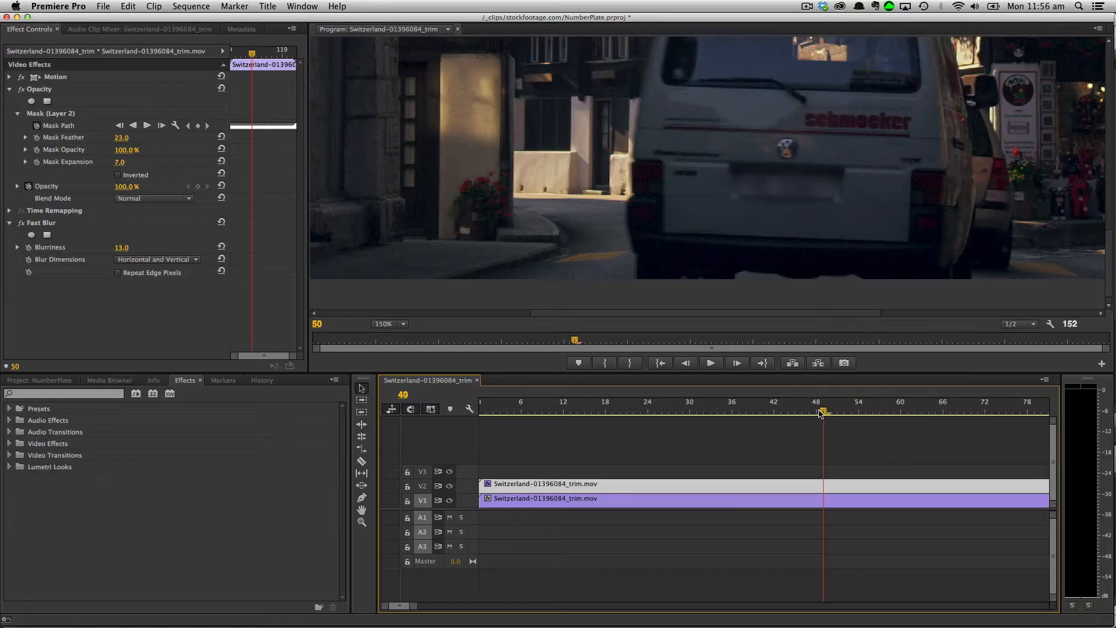
# Step: Preview the van clip with its blurred number plate in the Premiere Pro sequence from an earlier frame
pyautogui.moveTo(822, 411); pyautogui.dragTo(711, 394)
pyautogui.press('space')
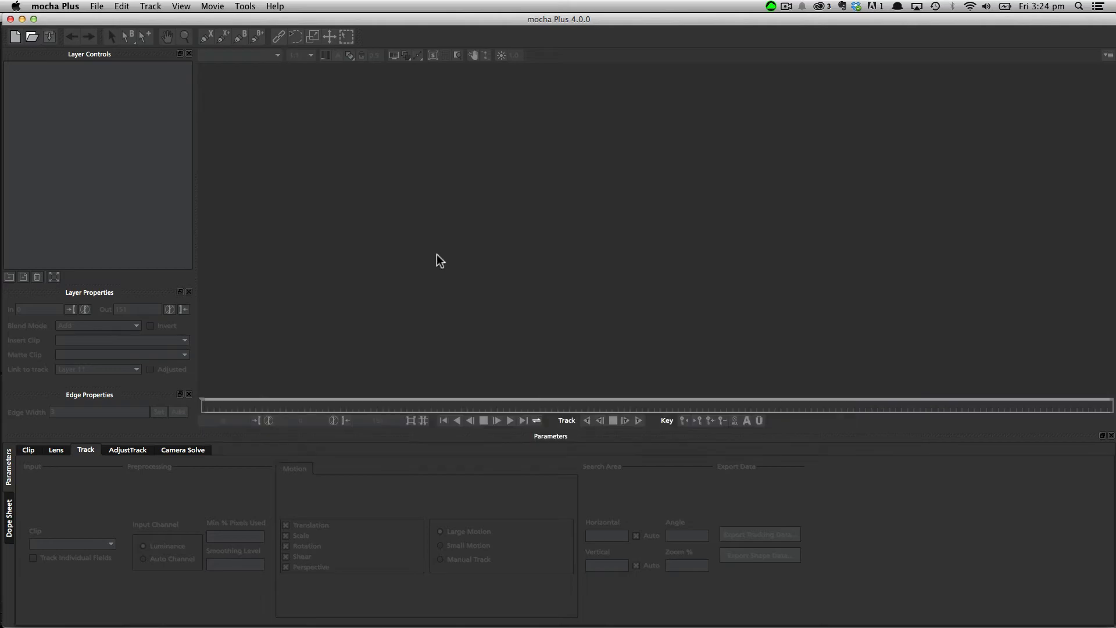
# Step: In mocha Plus, start a new project and import the clip Switzerland-01396084_trim.mov
pyautogui.click(15, 37)
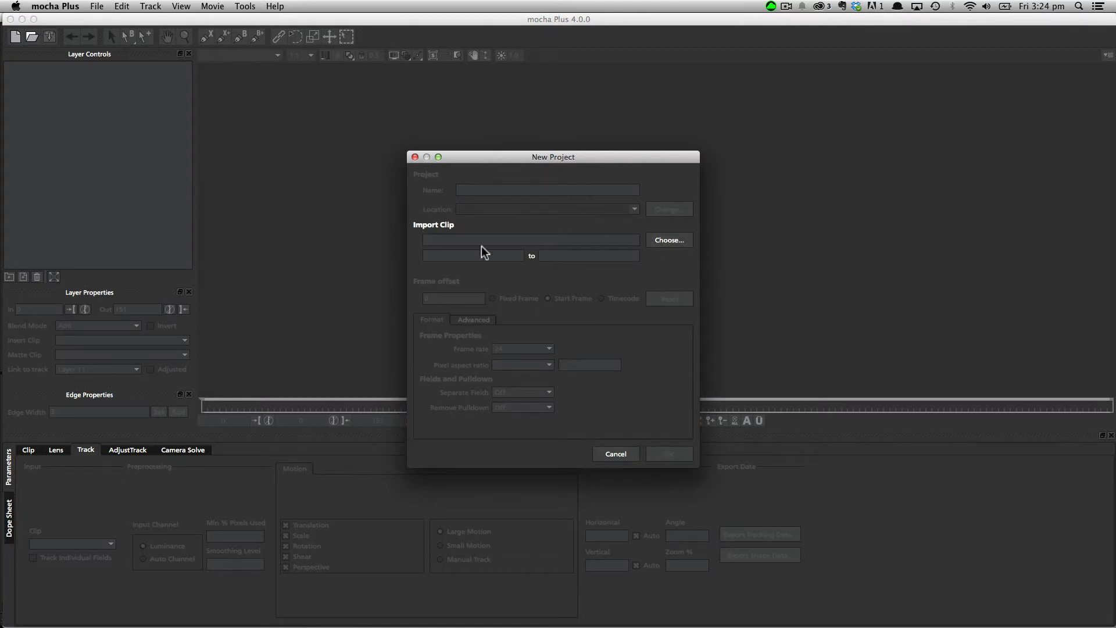
pyautogui.click(671, 241)
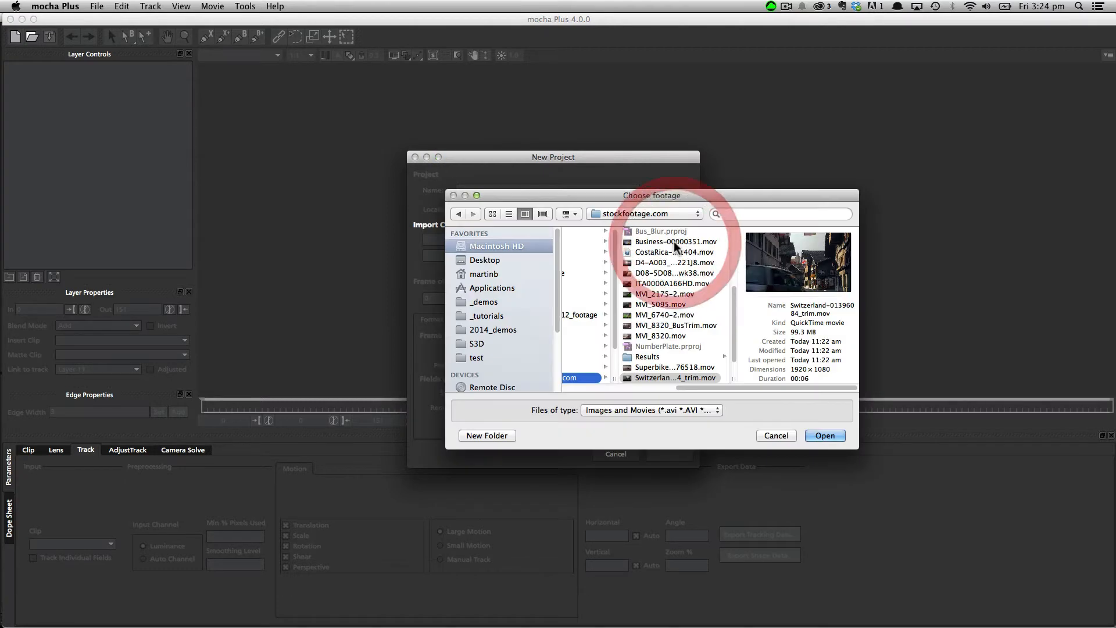
pyautogui.click(821, 435)
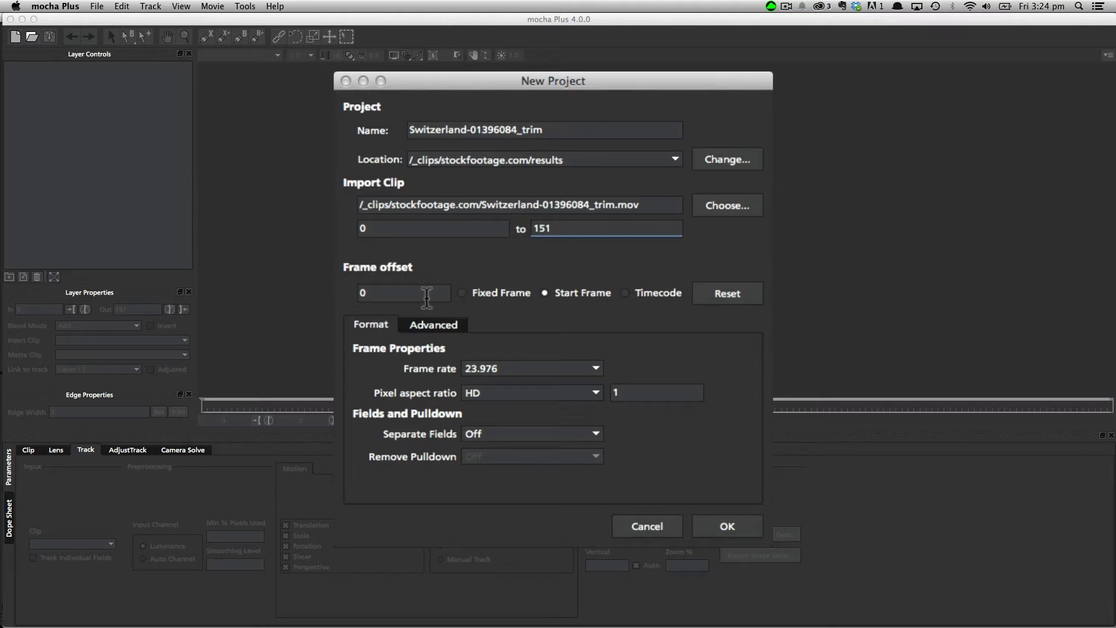
pyautogui.click(484, 294)
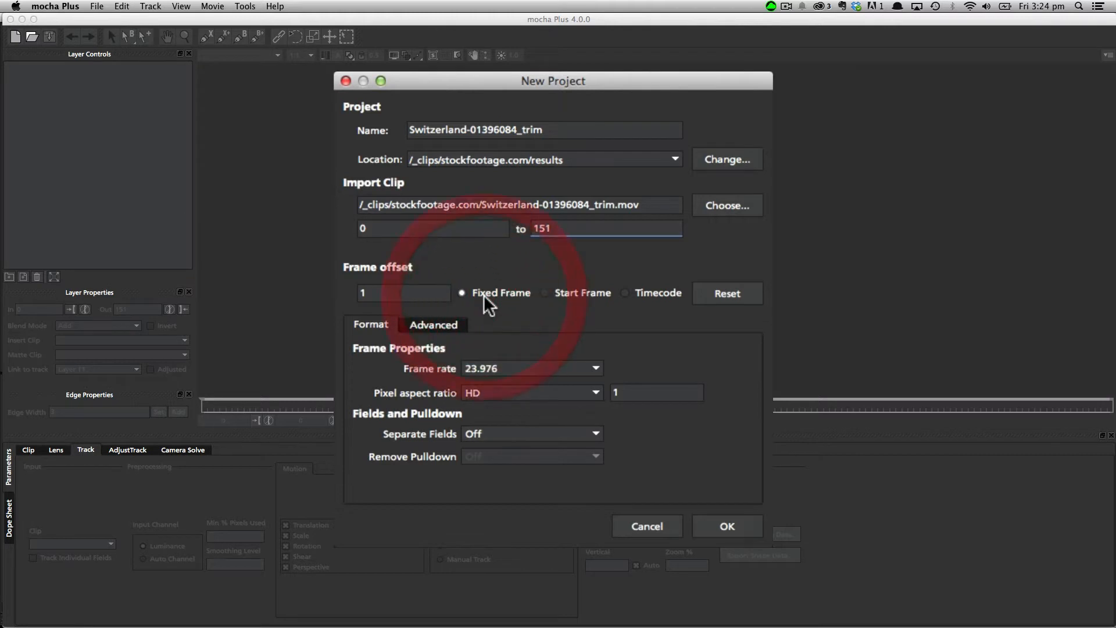
pyautogui.click(393, 294)
pyautogui.moveTo(393, 293); pyautogui.dragTo(343, 291)
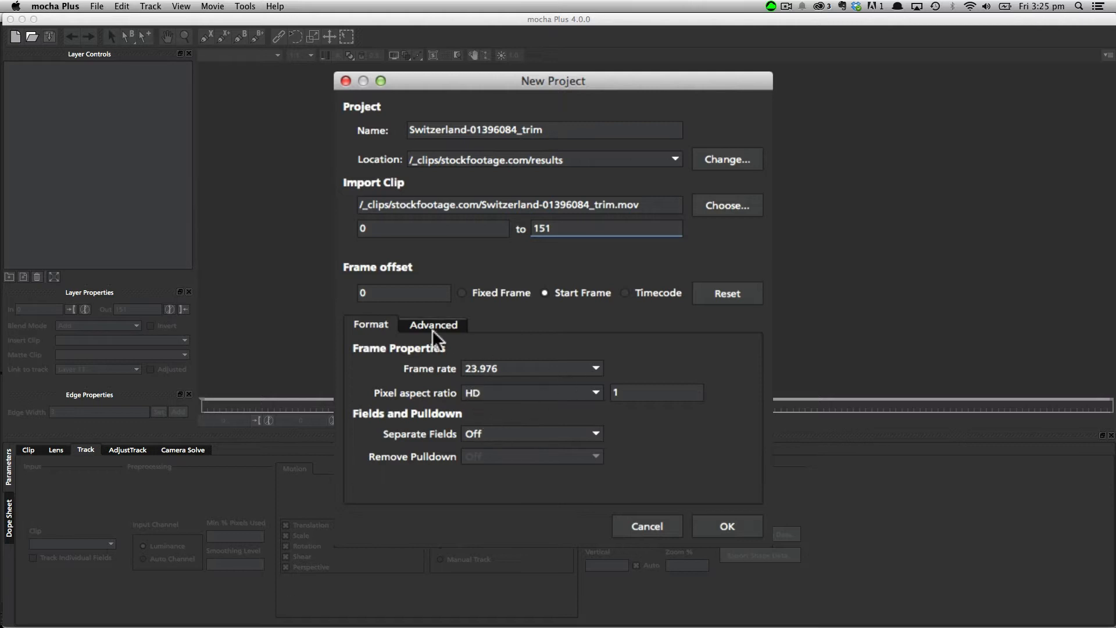
# Step: Create the project with these settings and overwrite the existing project file of the same name
pyautogui.click(713, 522)
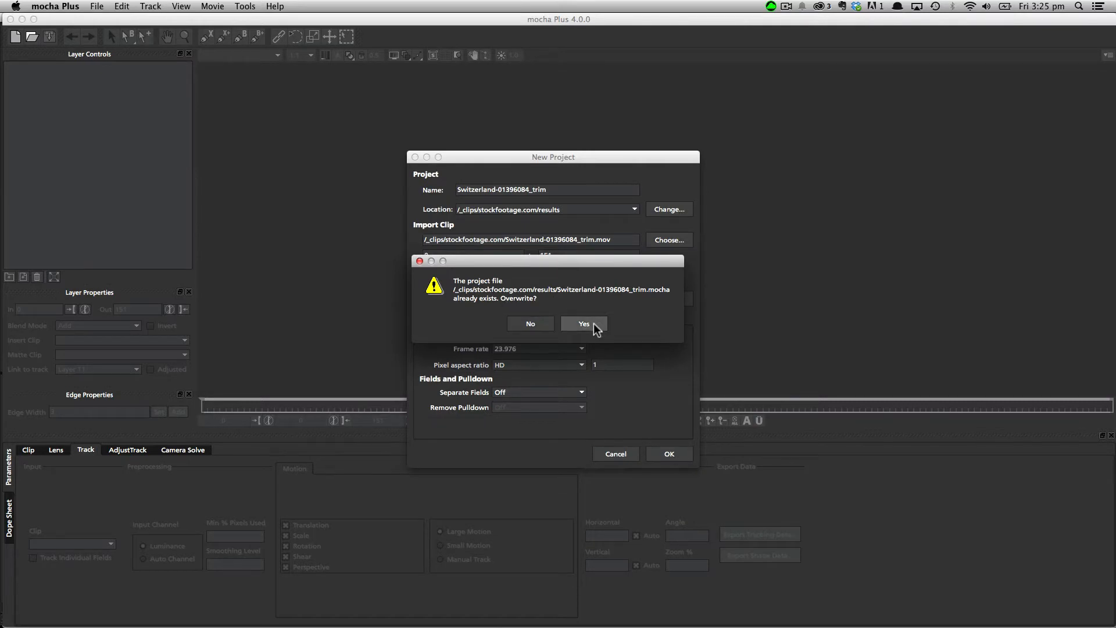
pyautogui.click(594, 324)
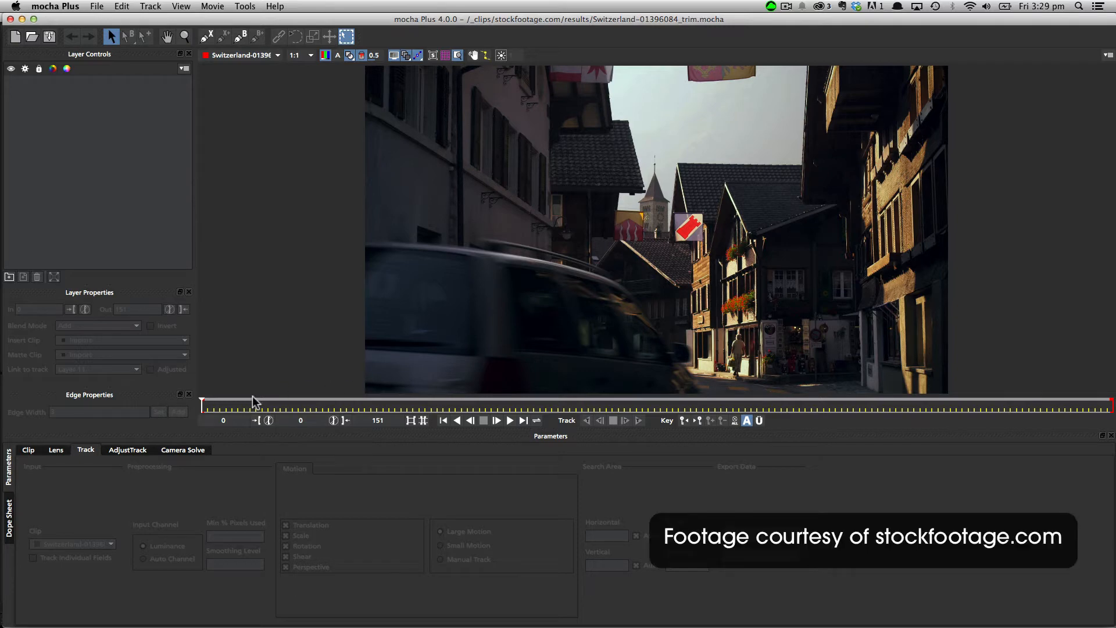
# Step: Scrub through the clip to frame 114 and examine how the van's size, lighting and number plate visibility change
pyautogui.moveTo(203, 406); pyautogui.dragTo(534, 407)
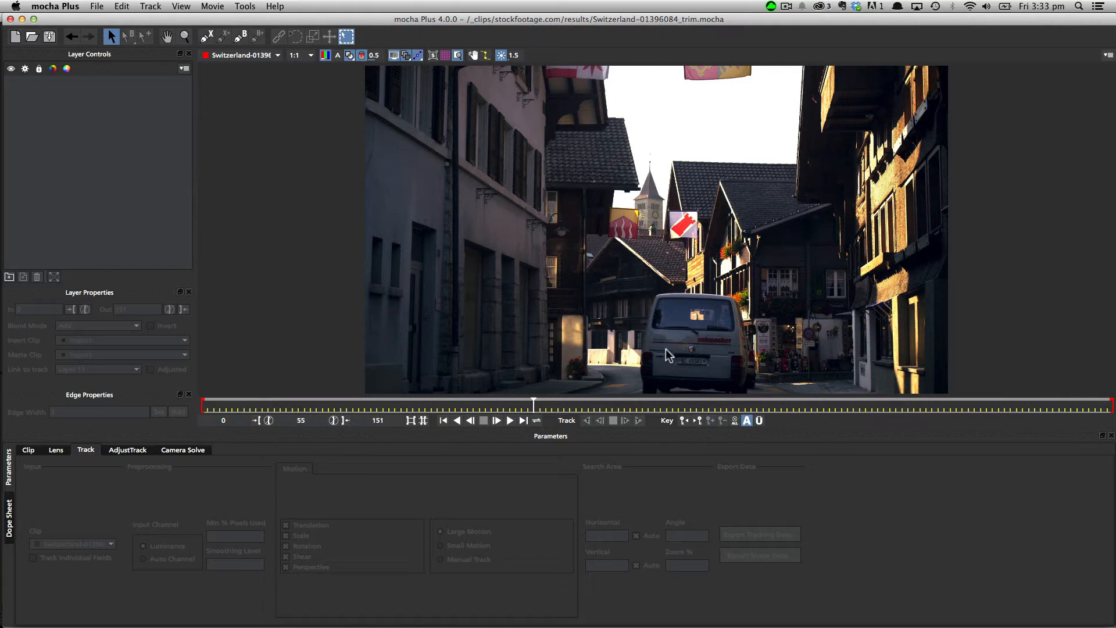
pyautogui.moveTo(532, 402); pyautogui.dragTo(346, 402)
pyautogui.press('x')
pyautogui.moveTo(424, 367); pyautogui.dragTo(459, 324)
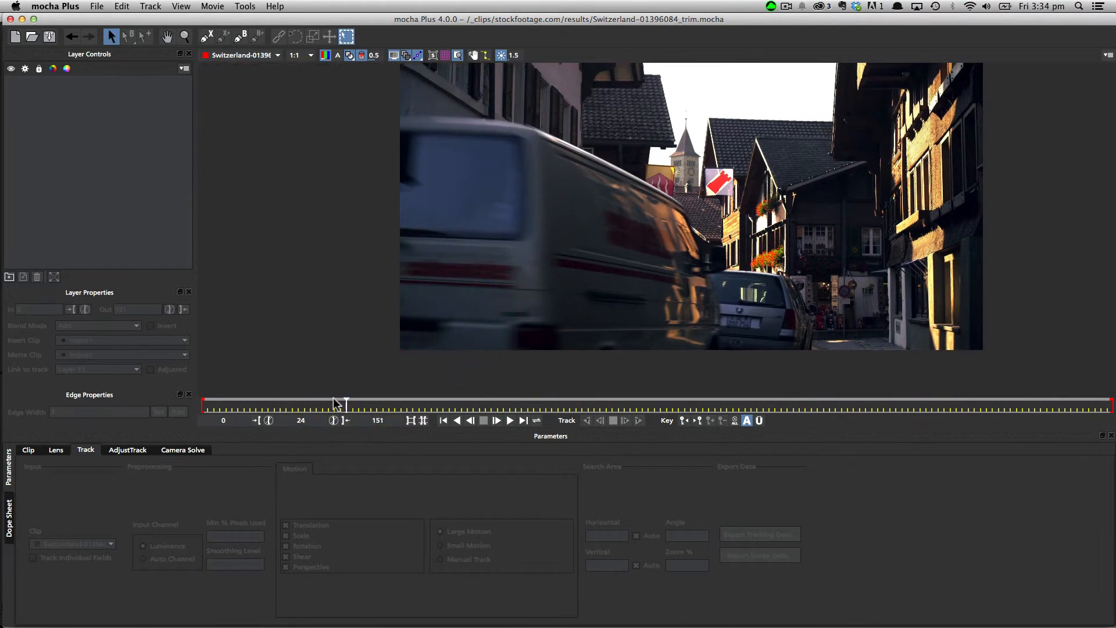
pyautogui.moveTo(343, 405); pyautogui.dragTo(521, 403)
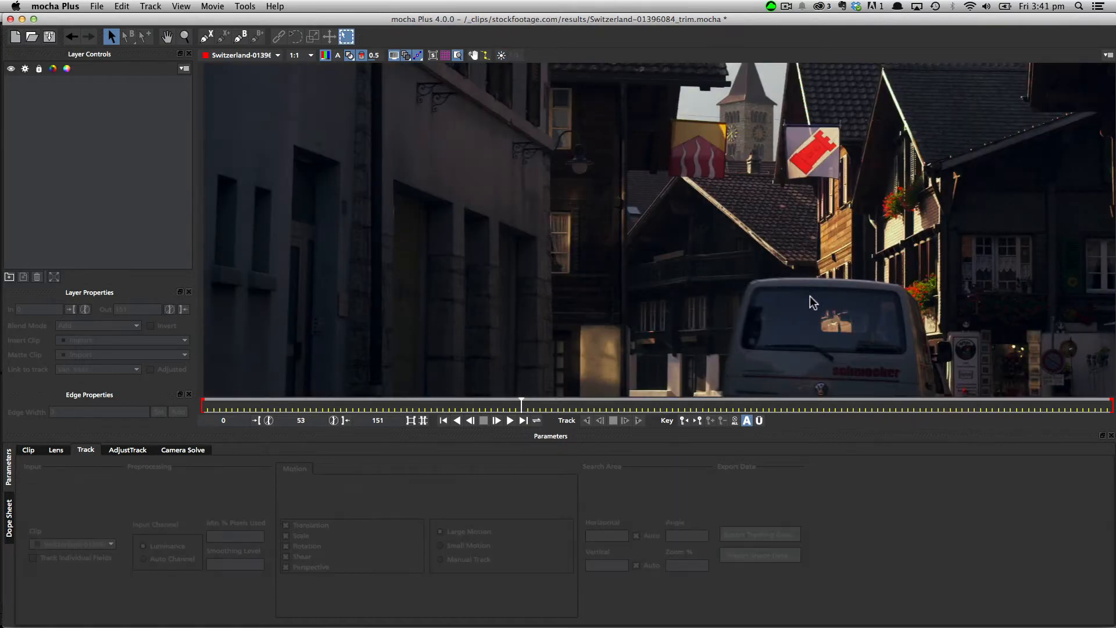
pyautogui.press('x')
pyautogui.moveTo(816, 303); pyautogui.dragTo(725, 197)
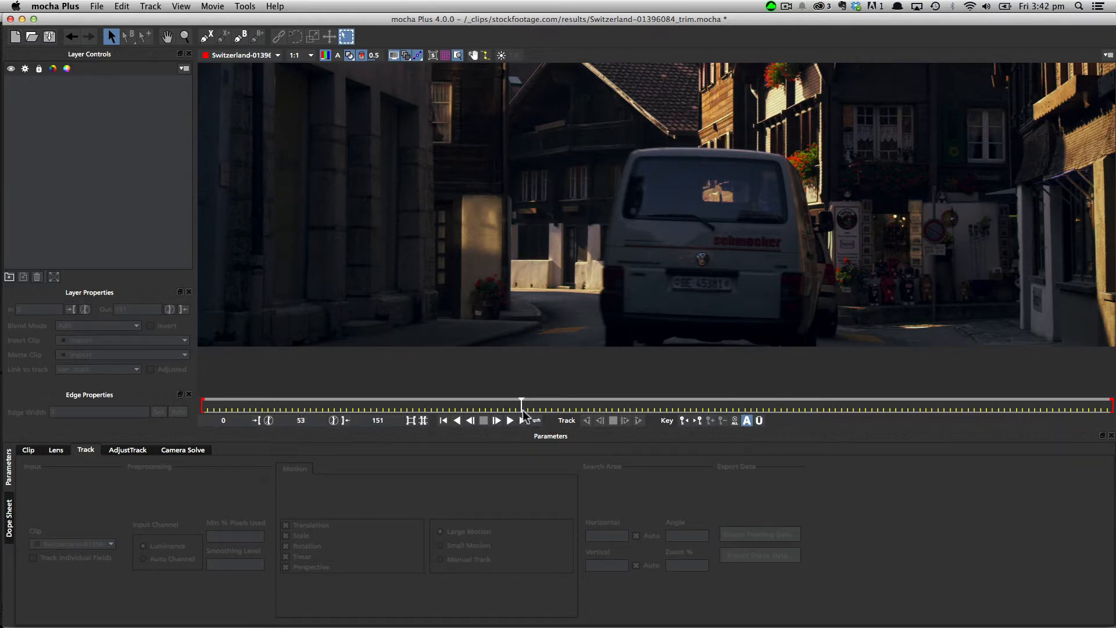
pyautogui.moveTo(523, 413); pyautogui.dragTo(813, 398)
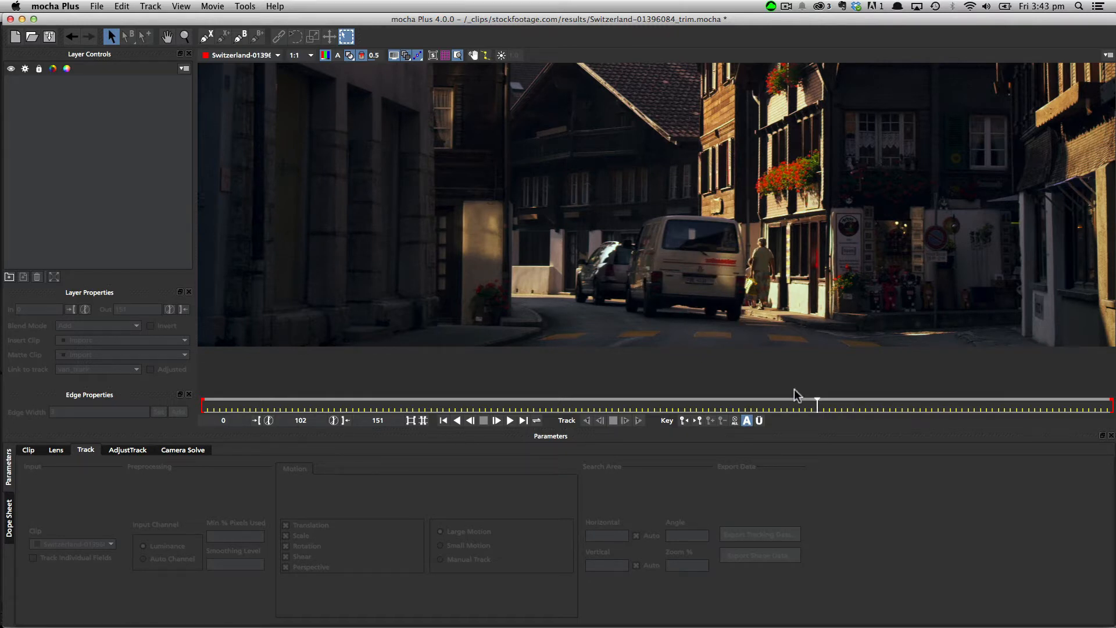
pyautogui.moveTo(816, 402); pyautogui.dragTo(890, 399)
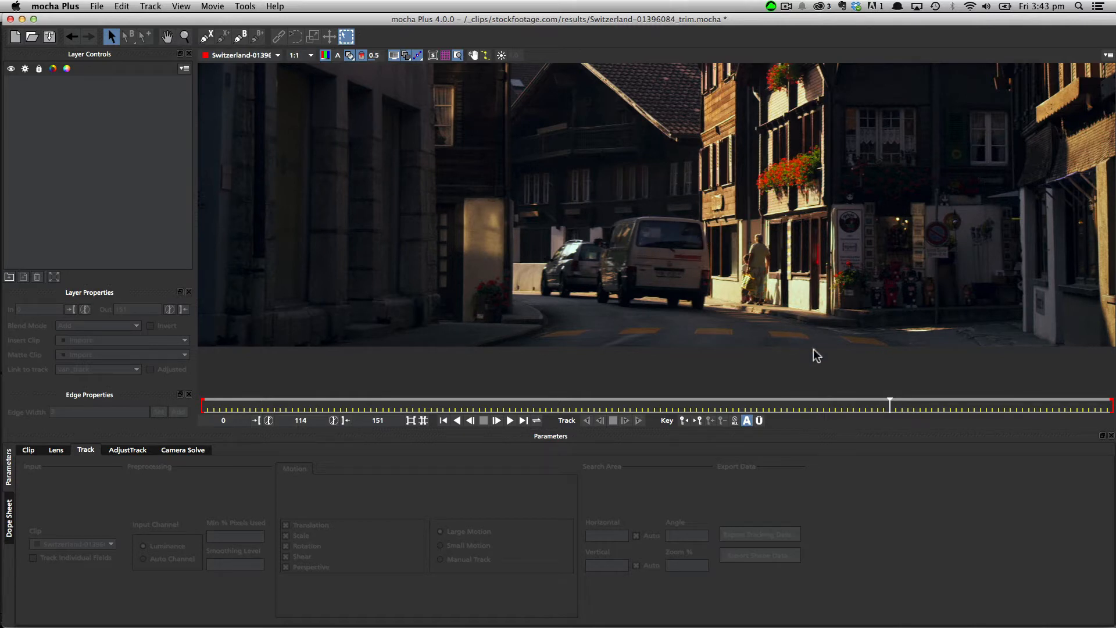
# Step: Return to frame 26 and examine the motion blur on the back of the van closely through frame 29
pyautogui.moveTo(887, 402); pyautogui.dragTo(354, 395)
pyautogui.press('x')
pyautogui.moveTo(525, 173); pyautogui.dragTo(576, 192)
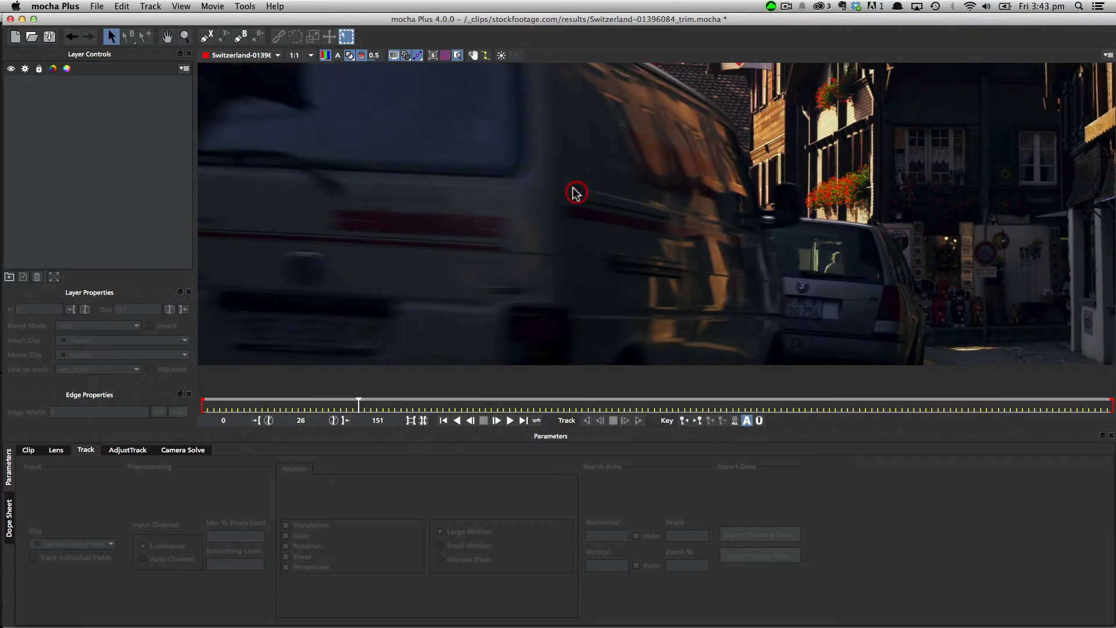
pyautogui.press('z')
pyautogui.moveTo(523, 145); pyautogui.dragTo(515, 199)
pyautogui.press('x')
pyautogui.moveTo(575, 155); pyautogui.dragTo(598, 219)
pyautogui.press('z')
pyautogui.moveTo(513, 237); pyautogui.dragTo(510, 222)
pyautogui.press('x')
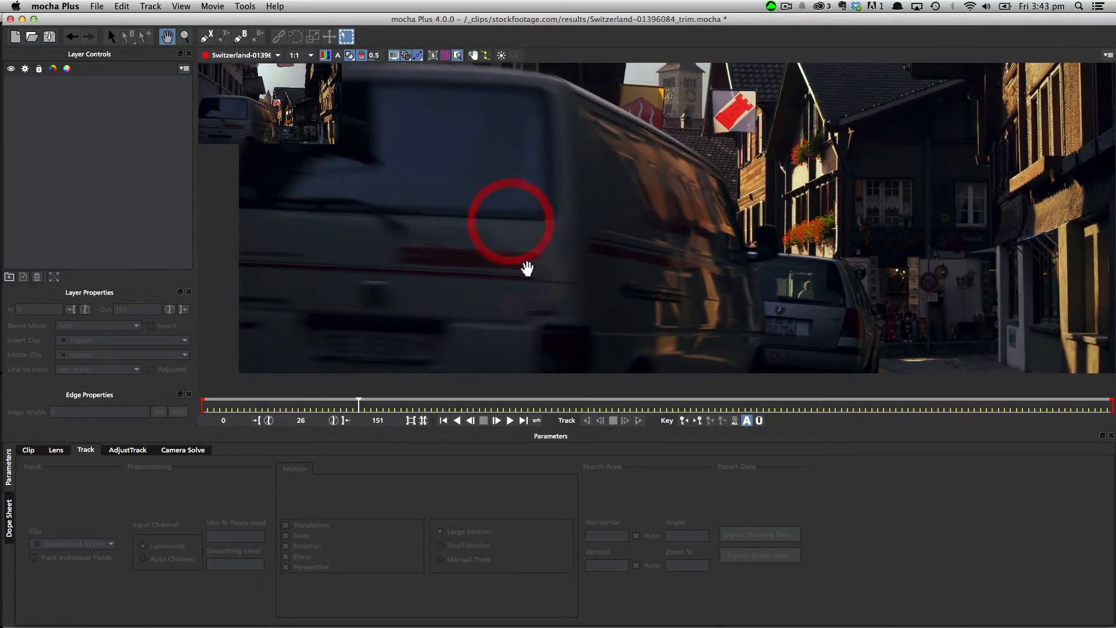
pyautogui.moveTo(528, 267); pyautogui.dragTo(569, 275)
pyautogui.press('s')
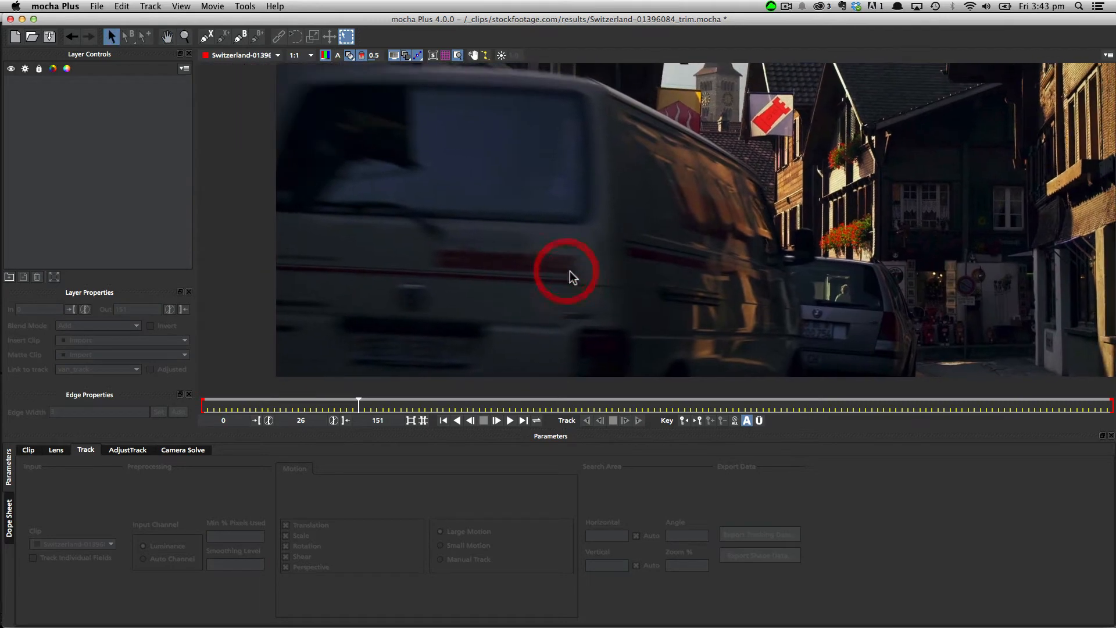
pyautogui.moveTo(419, 407); pyautogui.dragTo(376, 411)
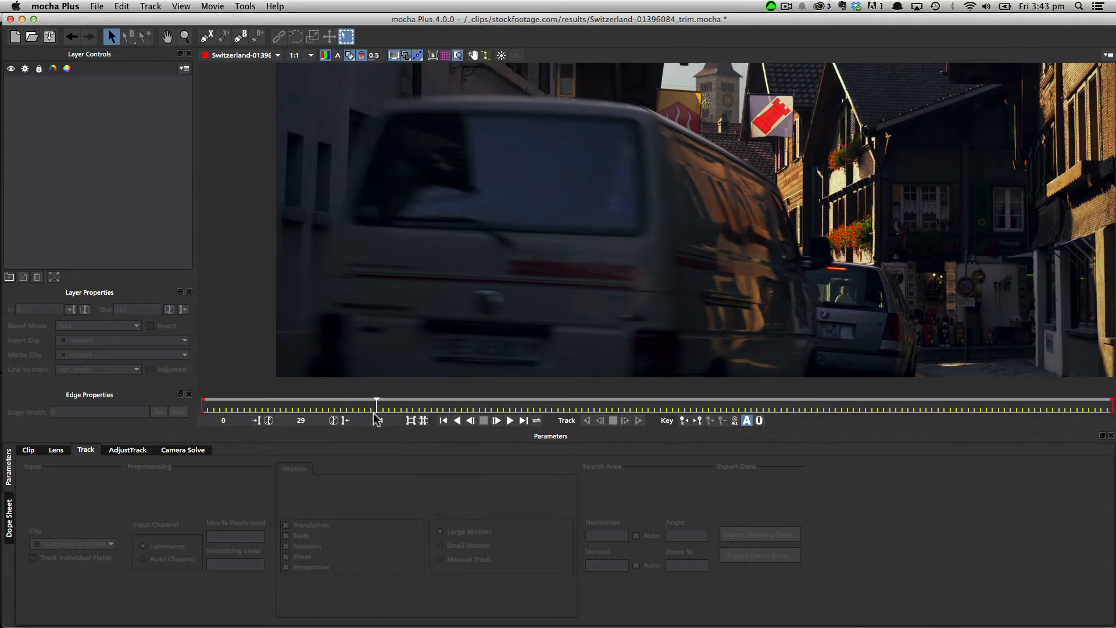
# Step: At frame 53, draw a closed six-point X-spline around the whole back of the van as a new layer
pyautogui.moveTo(376, 405); pyautogui.dragTo(517, 413)
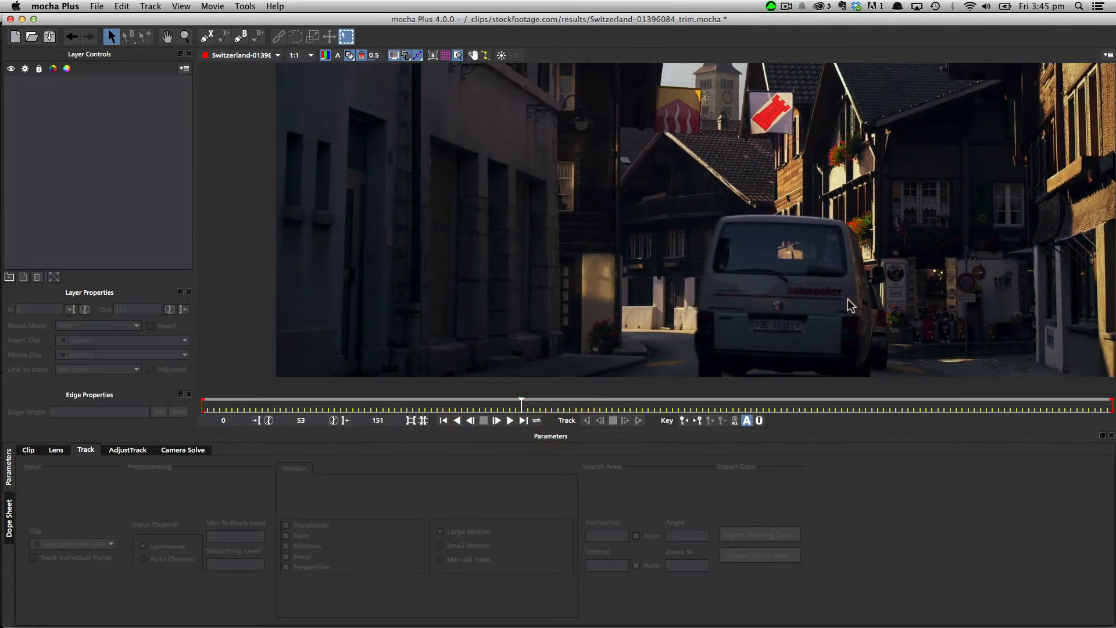
pyautogui.press('z')
pyautogui.moveTo(856, 346); pyautogui.dragTo(840, 247)
pyautogui.press('x')
pyautogui.moveTo(860, 298); pyautogui.dragTo(787, 273)
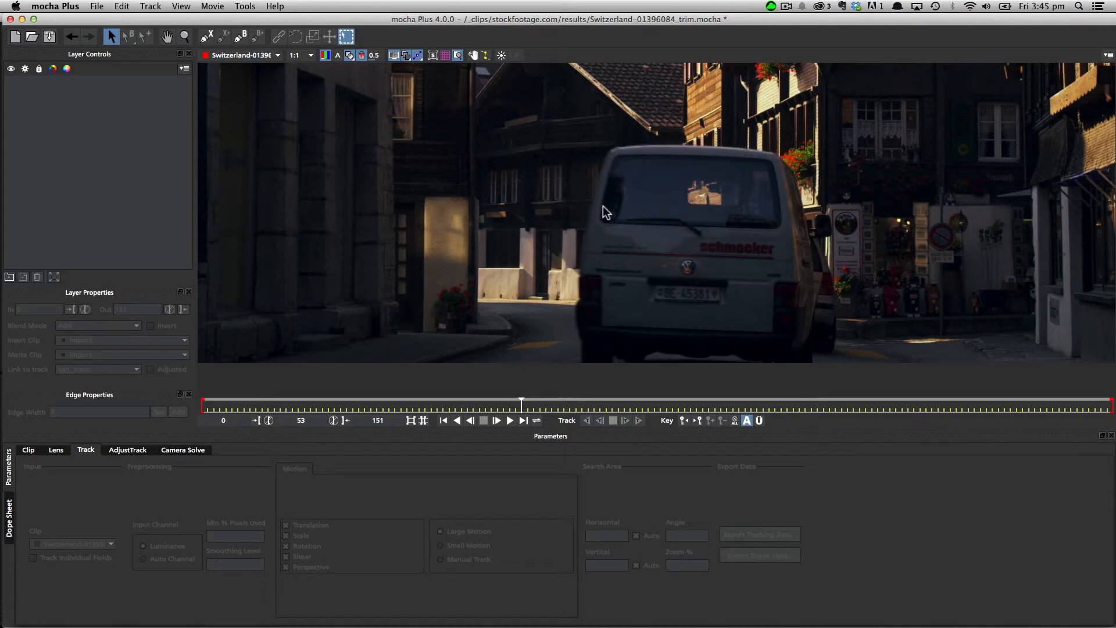
pyautogui.click(207, 38)
pyautogui.click(784, 154)
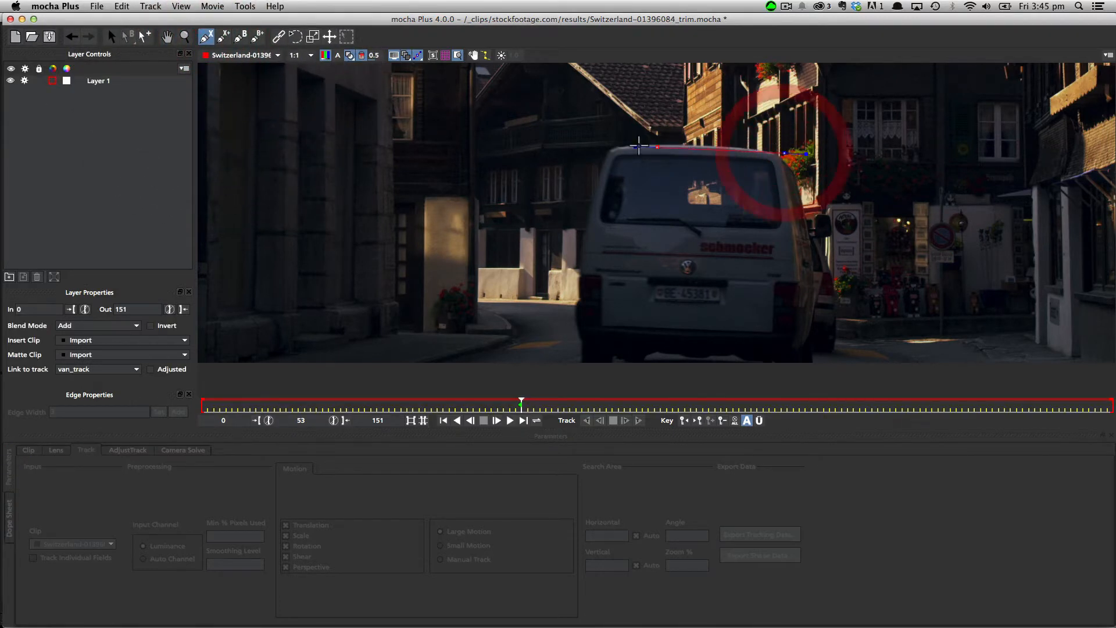
pyautogui.click(614, 144)
pyautogui.click(577, 294)
pyautogui.click(579, 352)
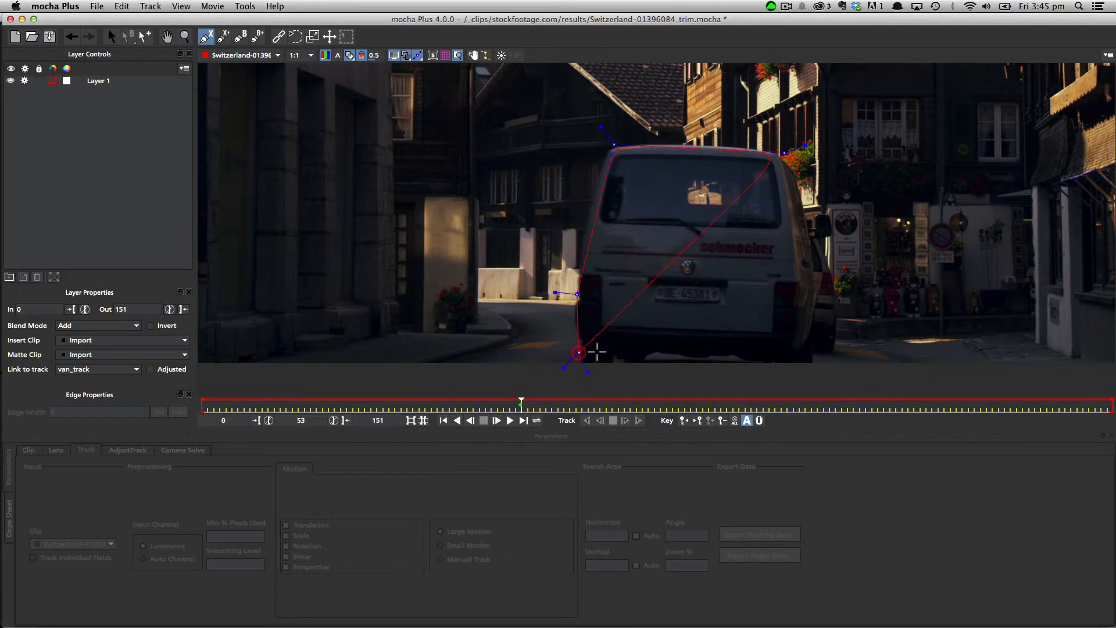
pyautogui.click(805, 353)
pyautogui.click(806, 304)
pyautogui.rightClick(806, 304)
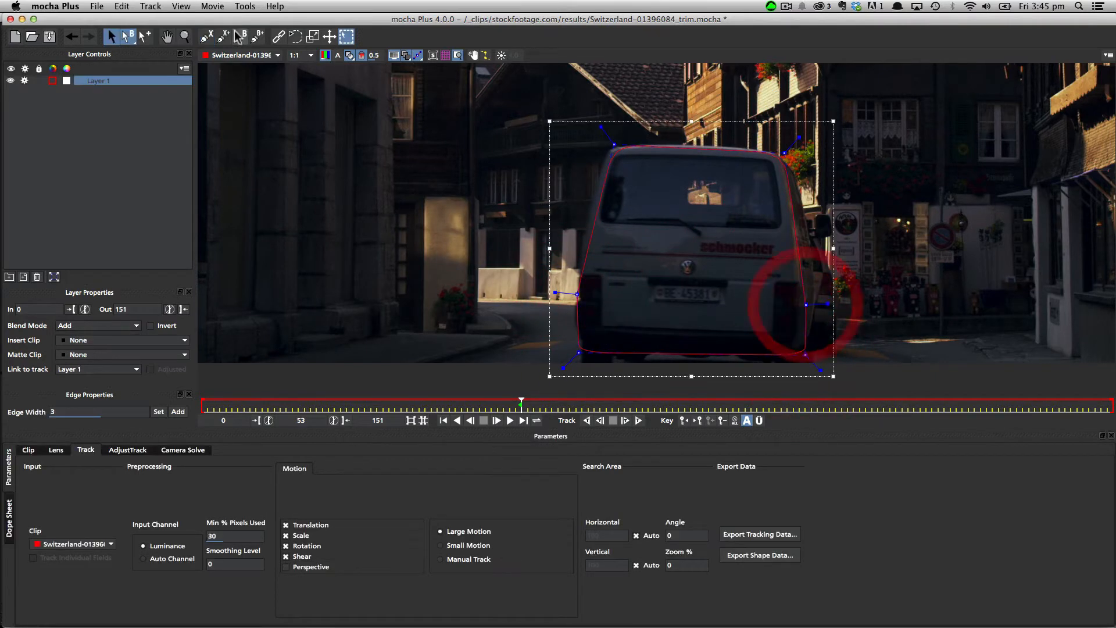
# Step: Add an inner X-spline to the layer that cuts out the van's rear window, and show the layer's matte
pyautogui.click(223, 36)
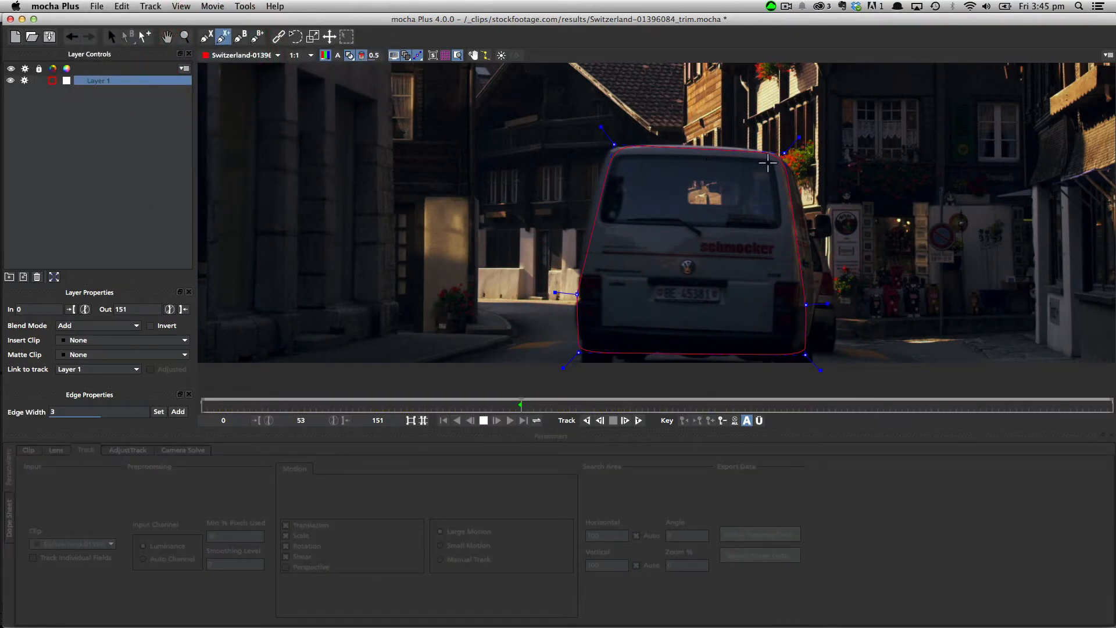
pyautogui.click(768, 163)
pyautogui.click(620, 157)
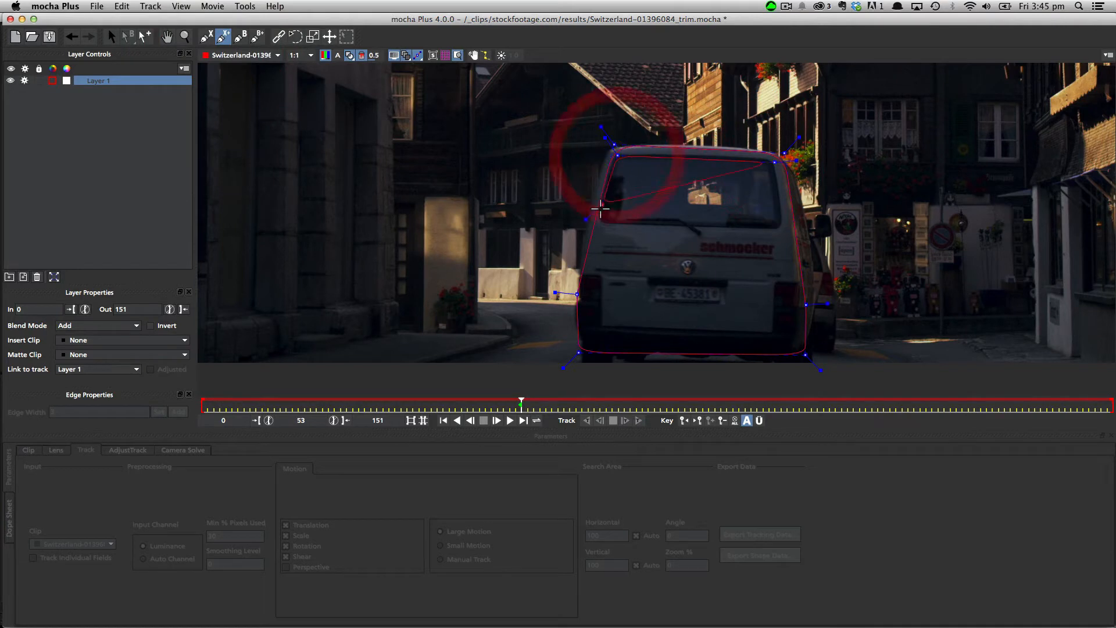
pyautogui.click(602, 221)
pyautogui.click(783, 228)
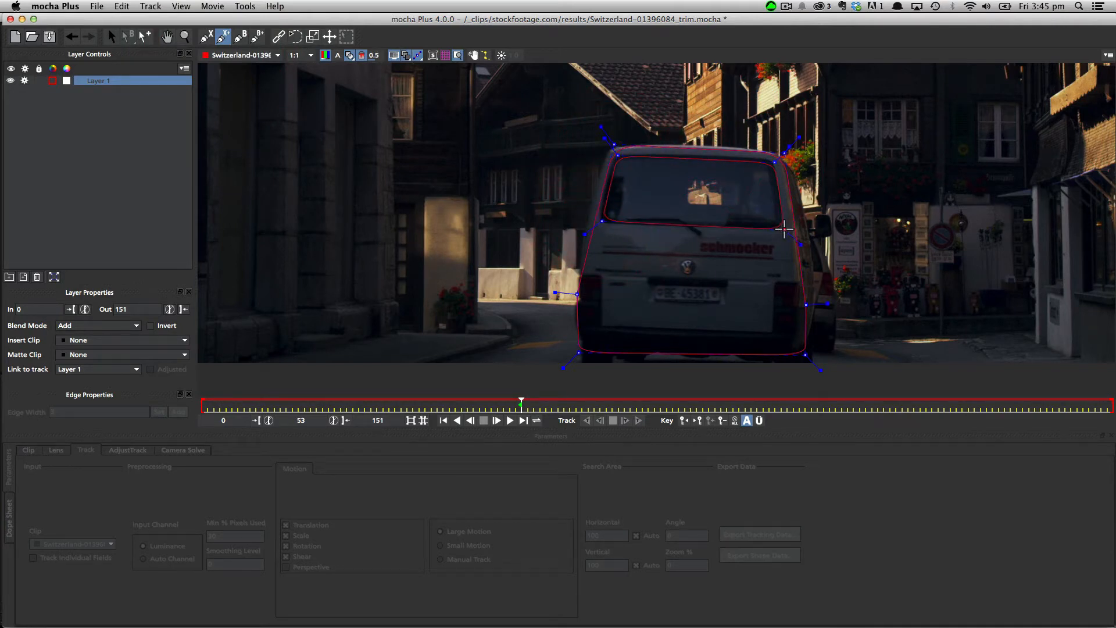
pyautogui.rightClick(782, 227)
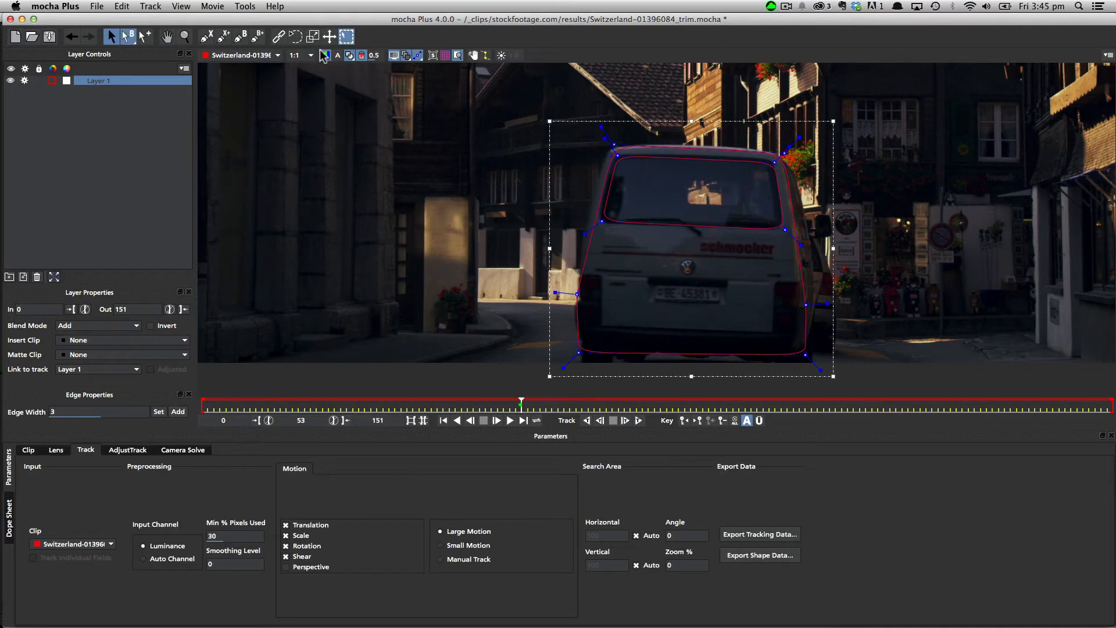
pyautogui.click(350, 57)
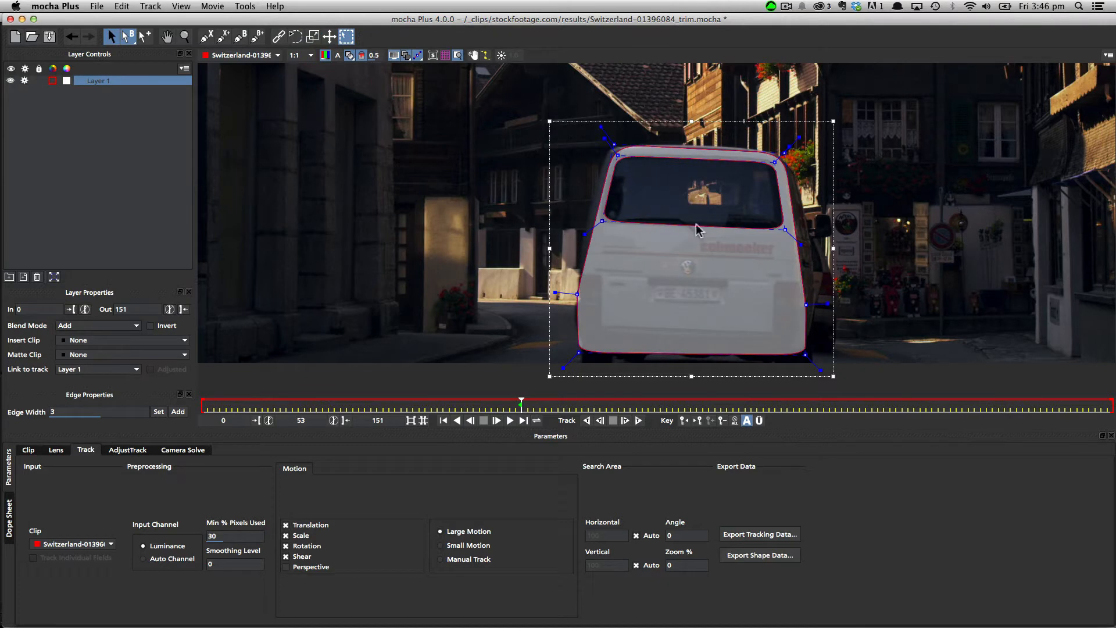
# Step: Lower the two bottom corner points of the rear window cutout to fit the edge of the glass
pyautogui.moveTo(785, 230)
pyautogui.mouseDown()
pyautogui.moveTo(743, 237)
pyautogui.moveTo(691, 202)
pyautogui.moveTo(783, 240)
pyautogui.mouseUp()
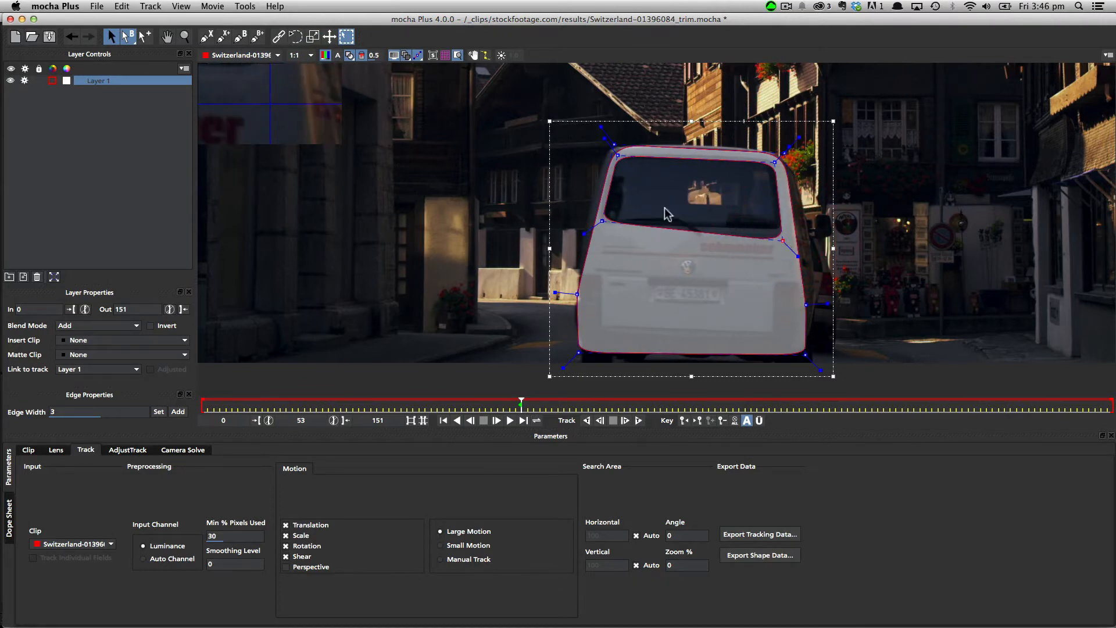
pyautogui.moveTo(602, 220); pyautogui.dragTo(603, 225)
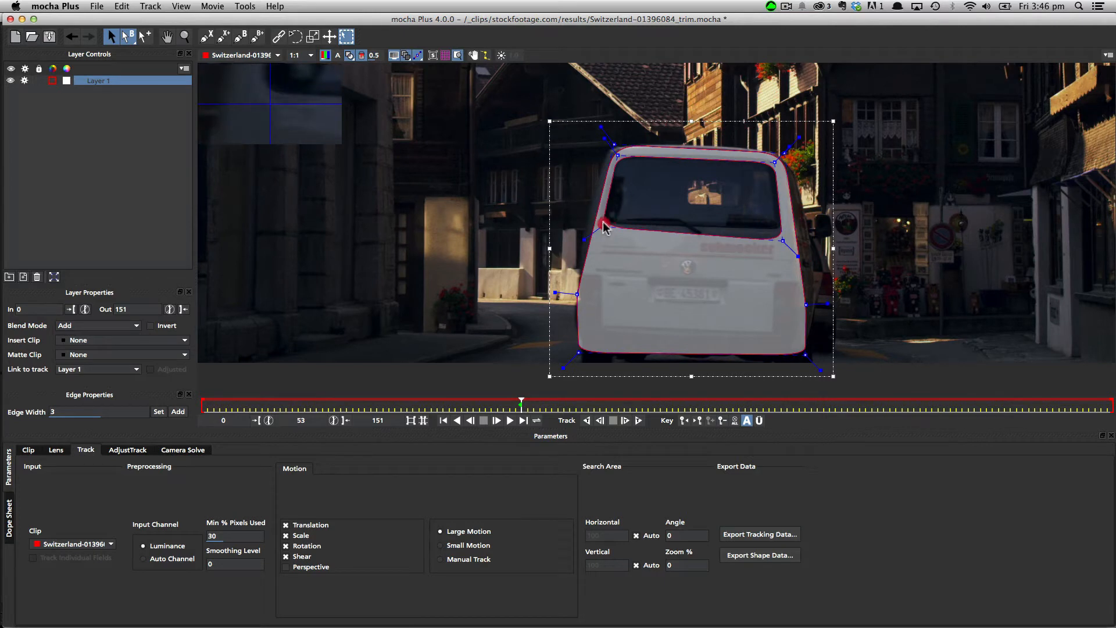
pyautogui.click(618, 157)
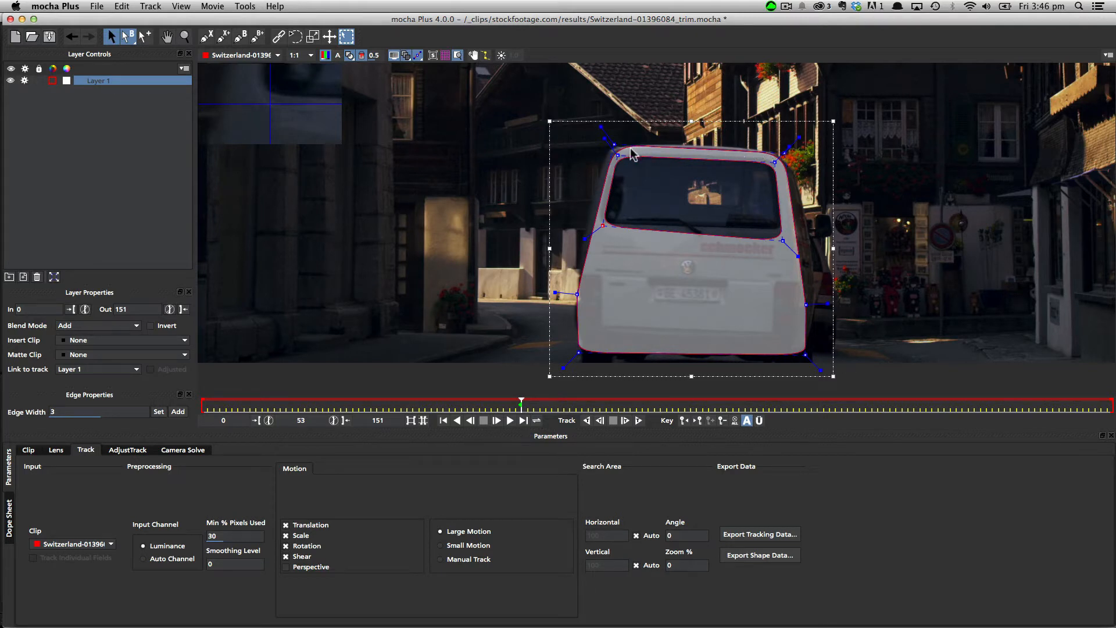
# Step: Delete the window cutout and the outline's upper points, and stretch the remaining shape up over the panel below the rear window
pyautogui.moveTo(583, 132); pyautogui.dragTo(812, 253)
pyautogui.press('Delete')
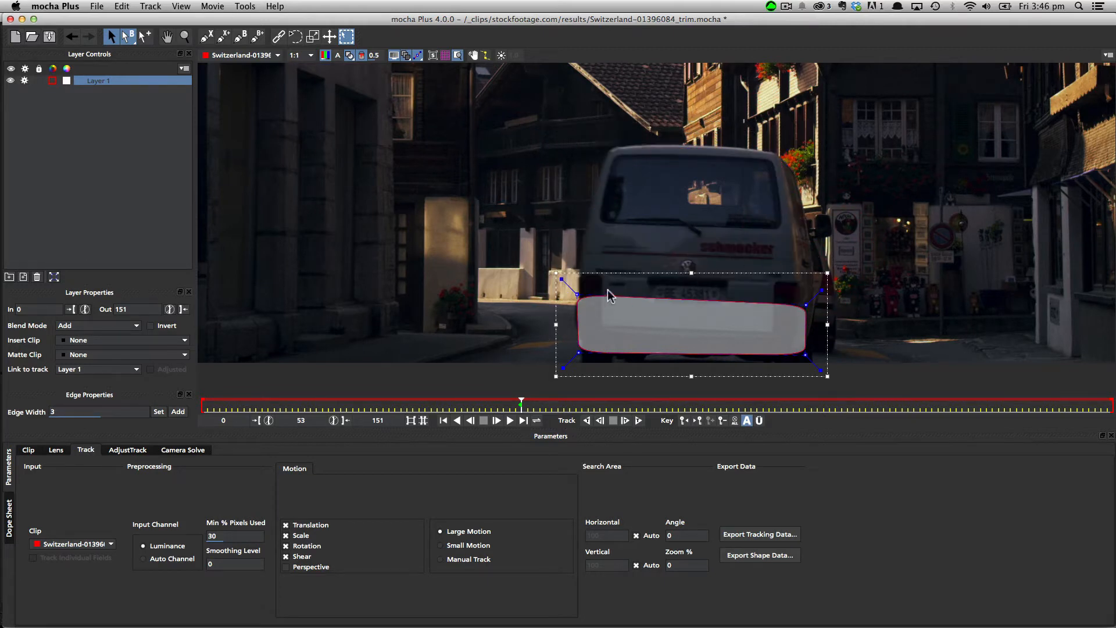
pyautogui.moveTo(692, 273); pyautogui.dragTo(695, 195)
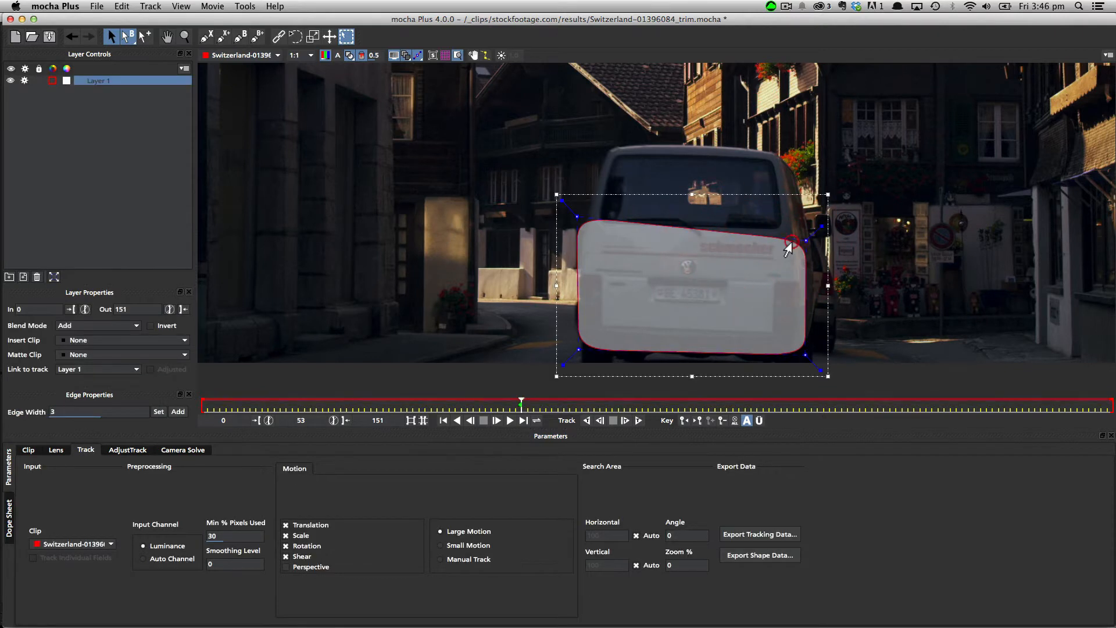
pyautogui.moveTo(805, 239); pyautogui.dragTo(801, 222)
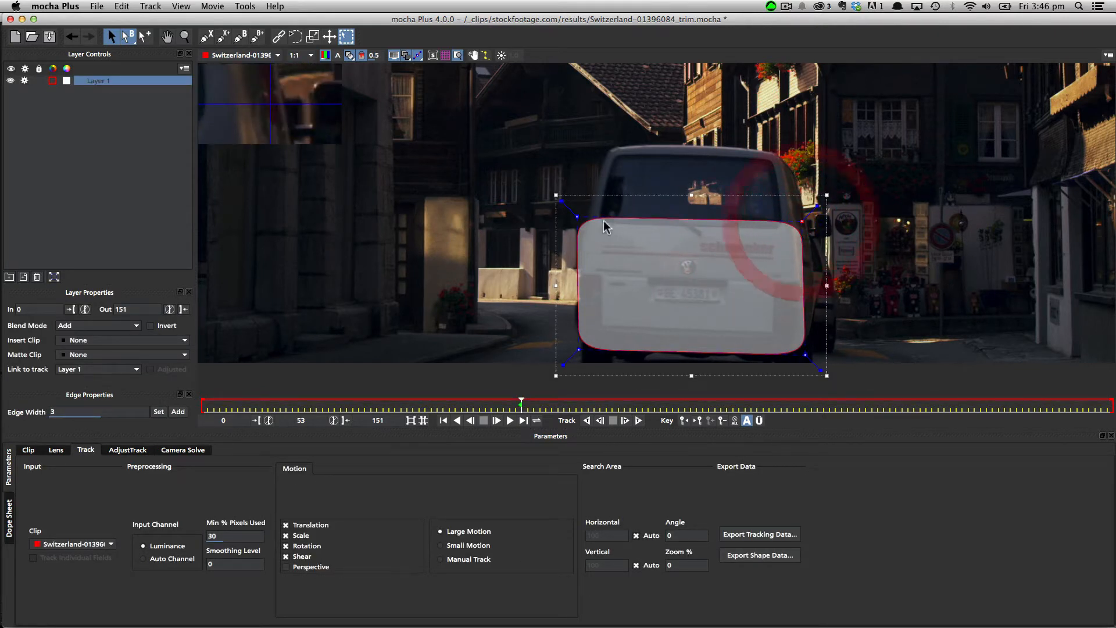
pyautogui.click(577, 216)
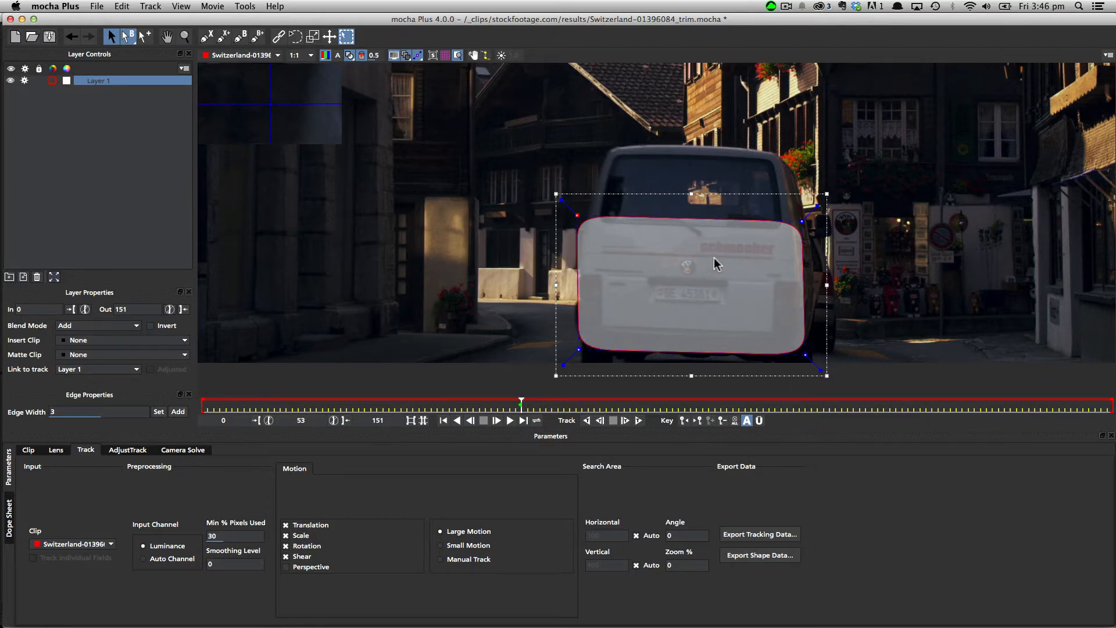
# Step: Fine-tune the two upper corner points and one lower corner point of the shape to fit the van's rear panel
pyautogui.moveTo(577, 216); pyautogui.dragTo(581, 212)
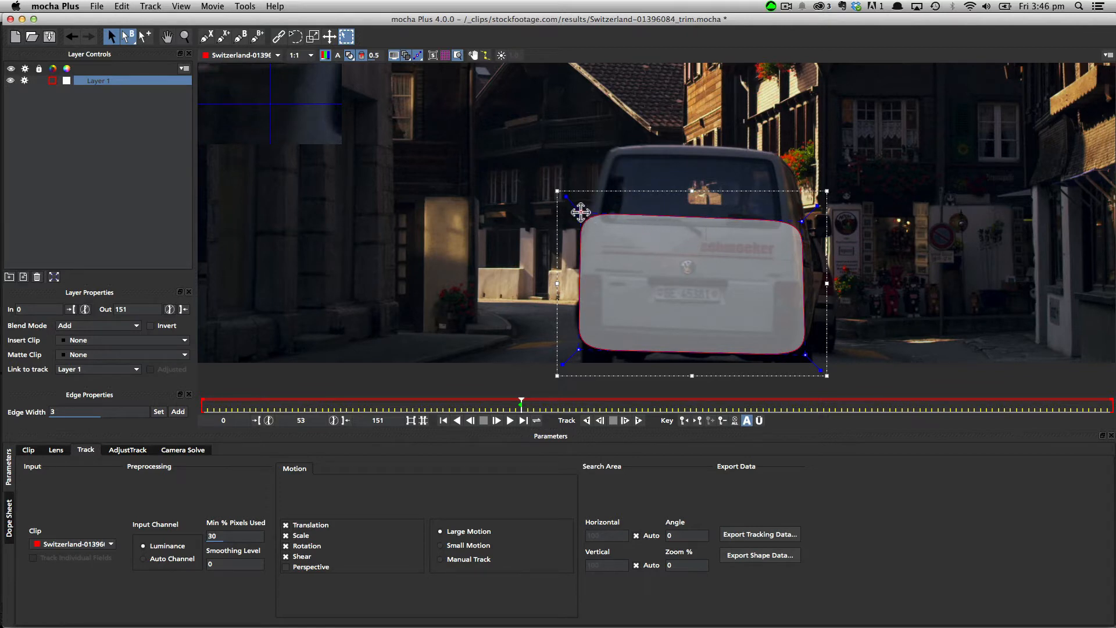
pyautogui.moveTo(581, 212); pyautogui.dragTo(582, 210)
pyautogui.moveTo(805, 221); pyautogui.dragTo(799, 215)
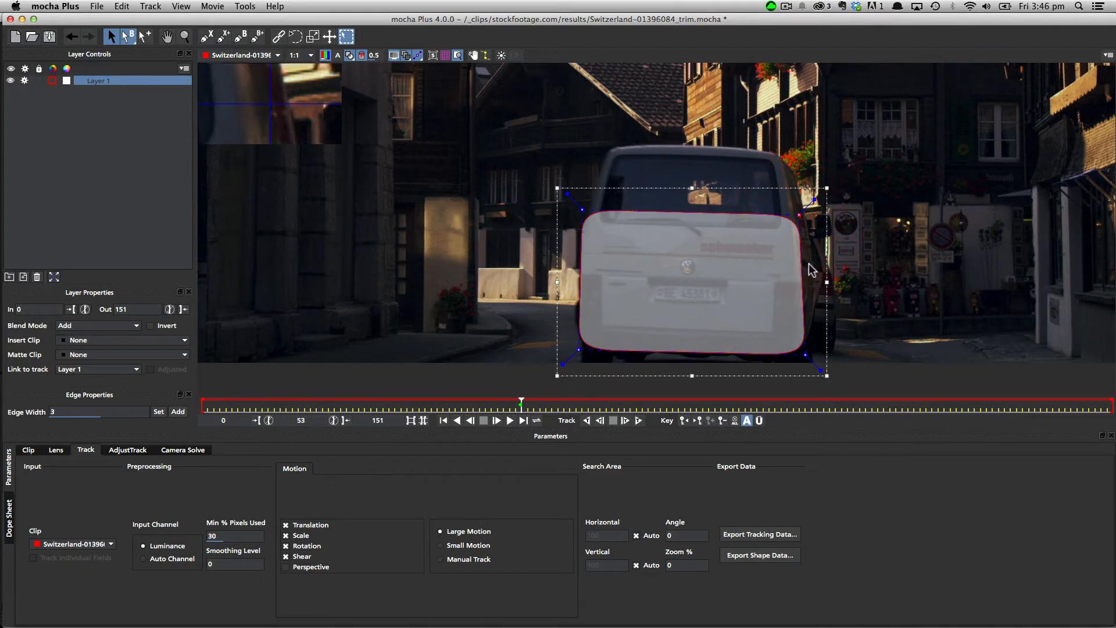
pyautogui.moveTo(580, 346); pyautogui.dragTo(578, 347)
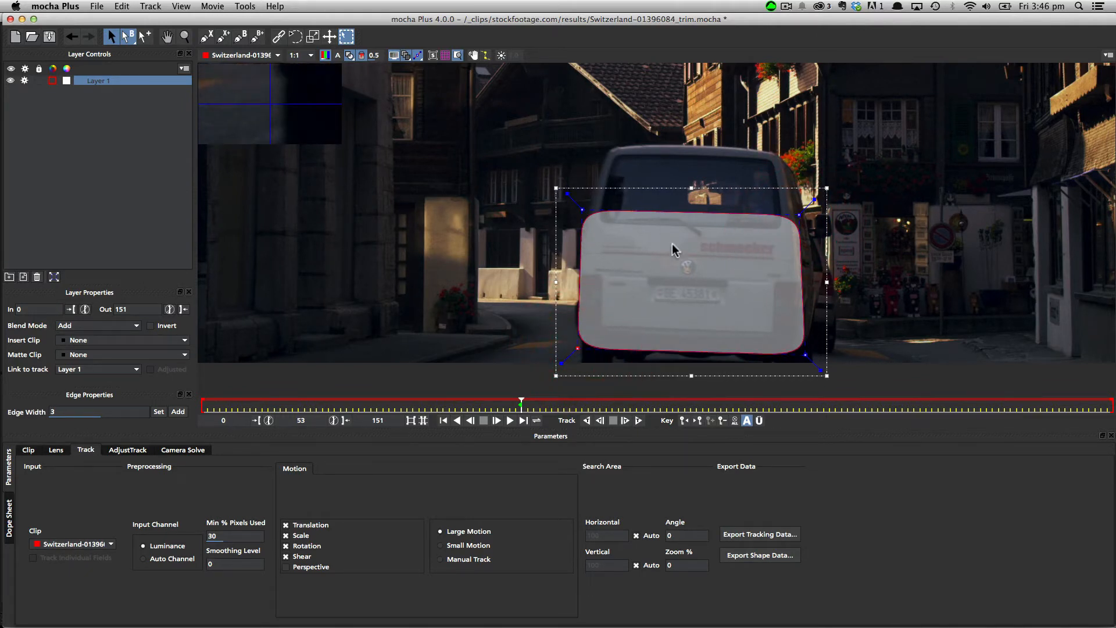
pyautogui.moveTo(800, 216); pyautogui.dragTo(802, 216)
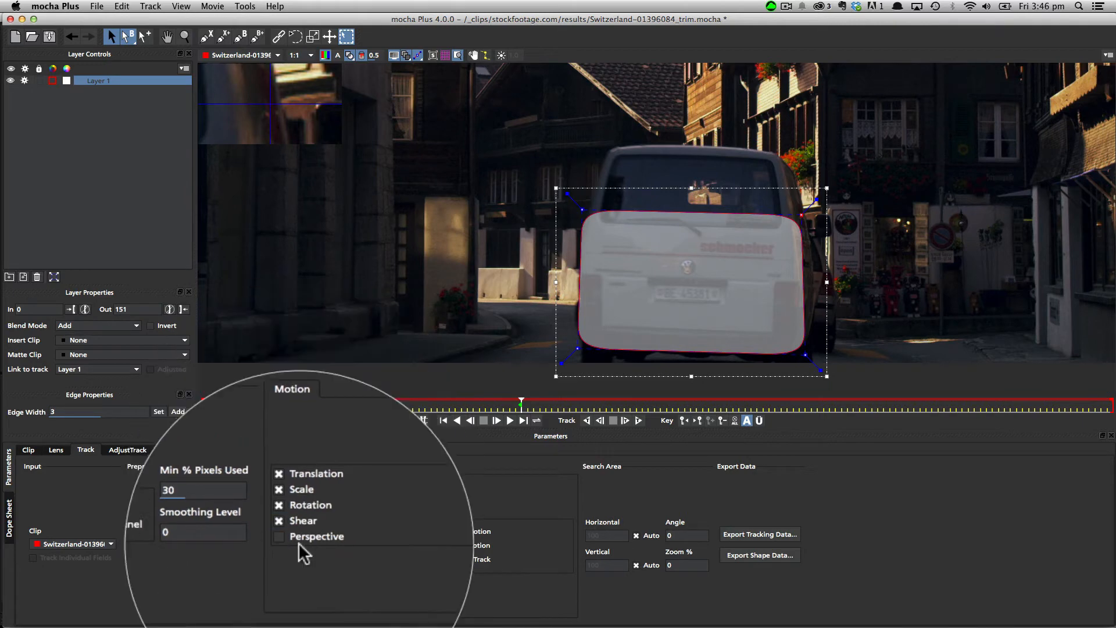
# Step: Include Perspective in the tracked motion and set the minimum percentage of pixels used to 90
pyautogui.click(297, 567)
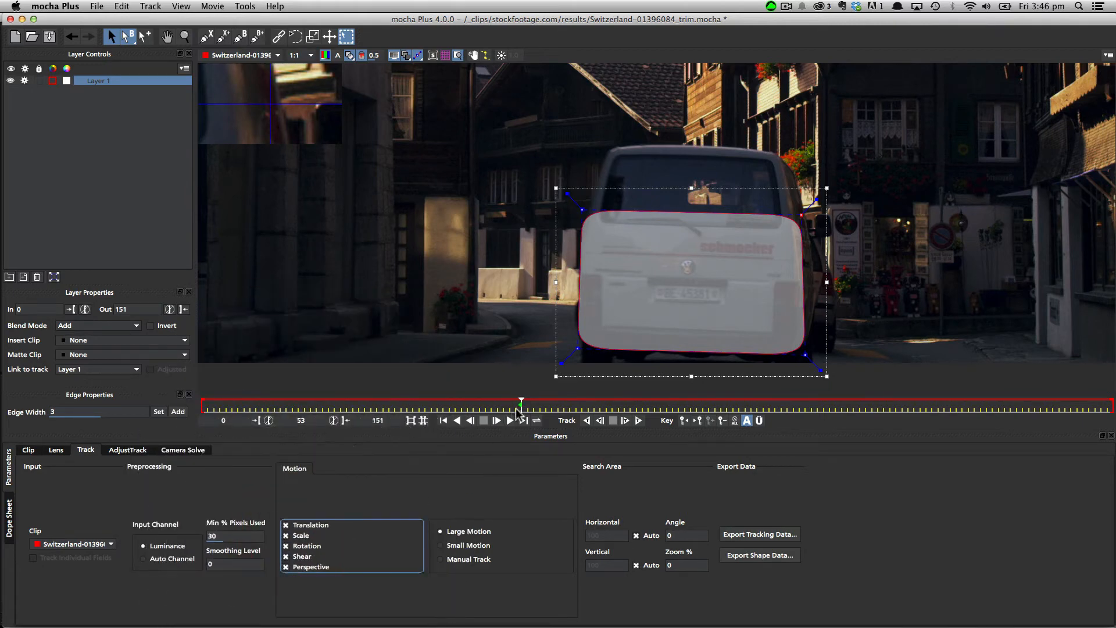
pyautogui.moveTo(520, 403)
pyautogui.mouseDown()
pyautogui.moveTo(1096, 404)
pyautogui.moveTo(511, 403)
pyautogui.moveTo(321, 421)
pyautogui.moveTo(521, 420)
pyautogui.mouseUp()
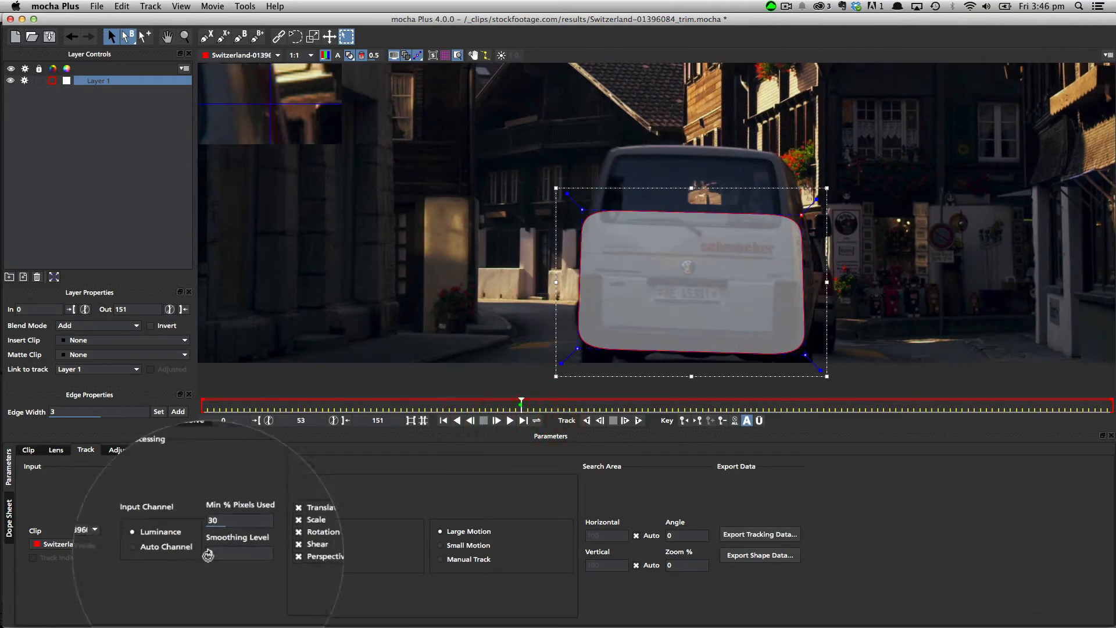
pyautogui.click(256, 535)
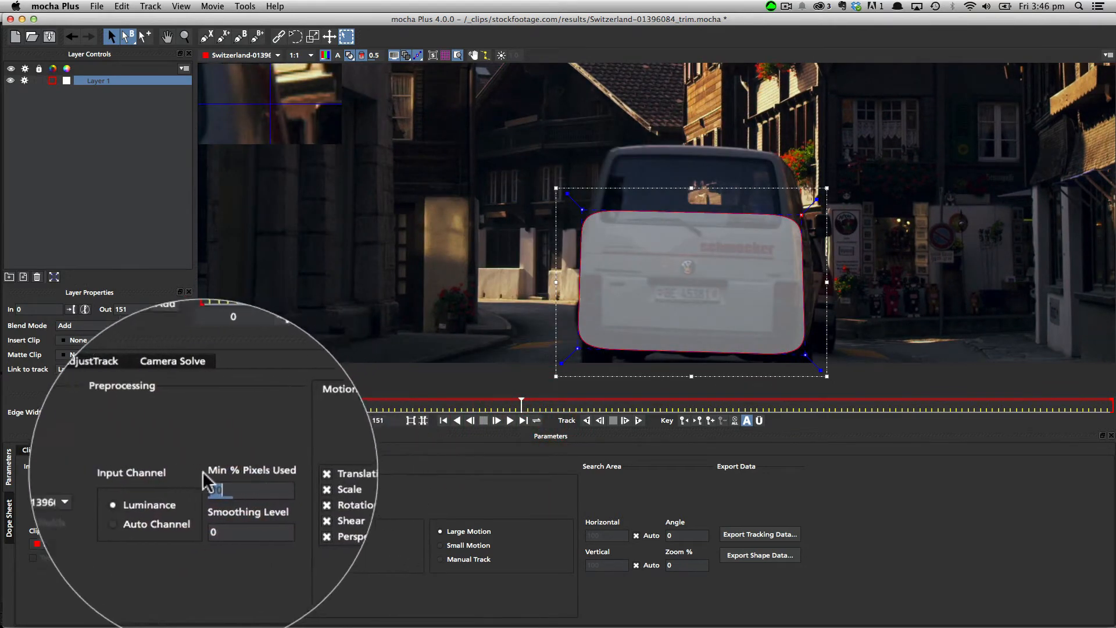
pyautogui.write('90')
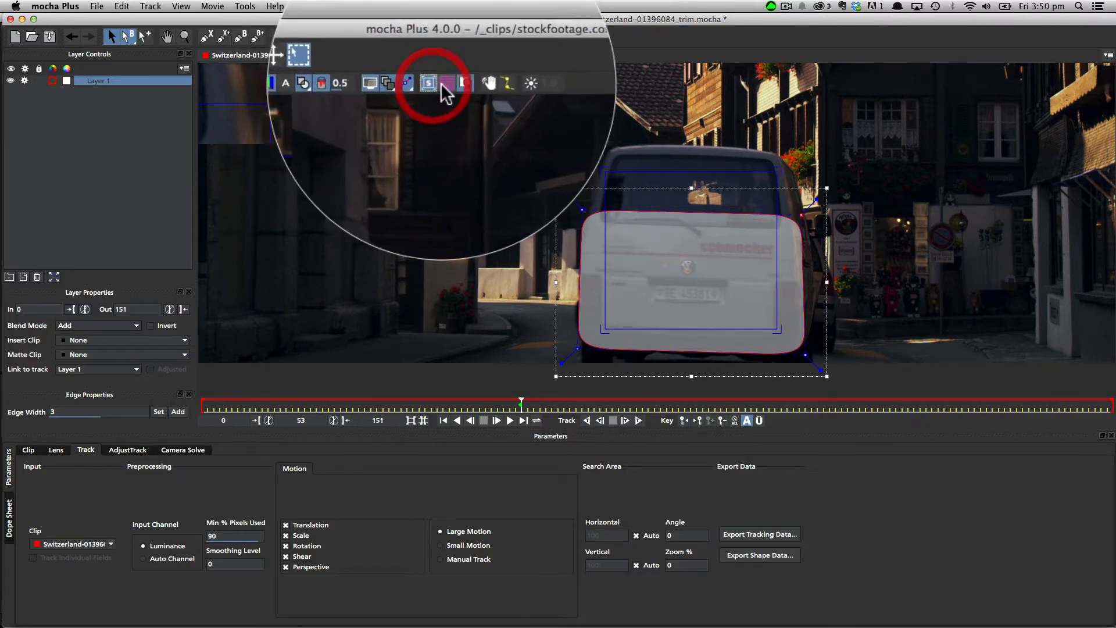
# Step: Show the planar grid and move the surface's four corners onto the van's rear panel below the window
pyautogui.click(445, 55)
pyautogui.moveTo(612, 324); pyautogui.dragTo(610, 306)
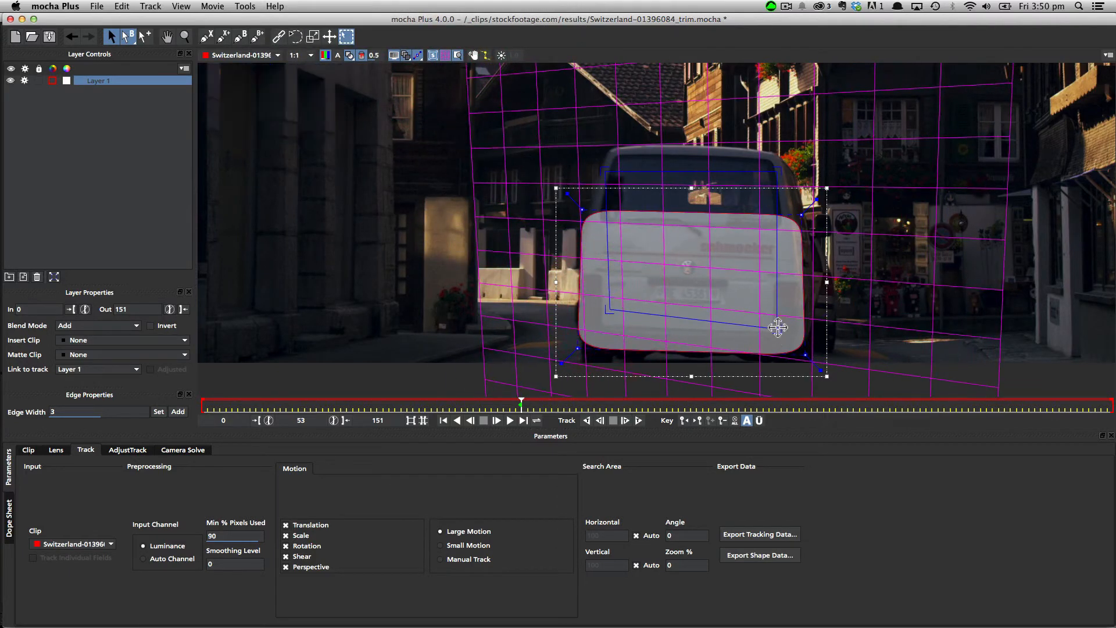
pyautogui.moveTo(777, 324); pyautogui.dragTo(776, 314)
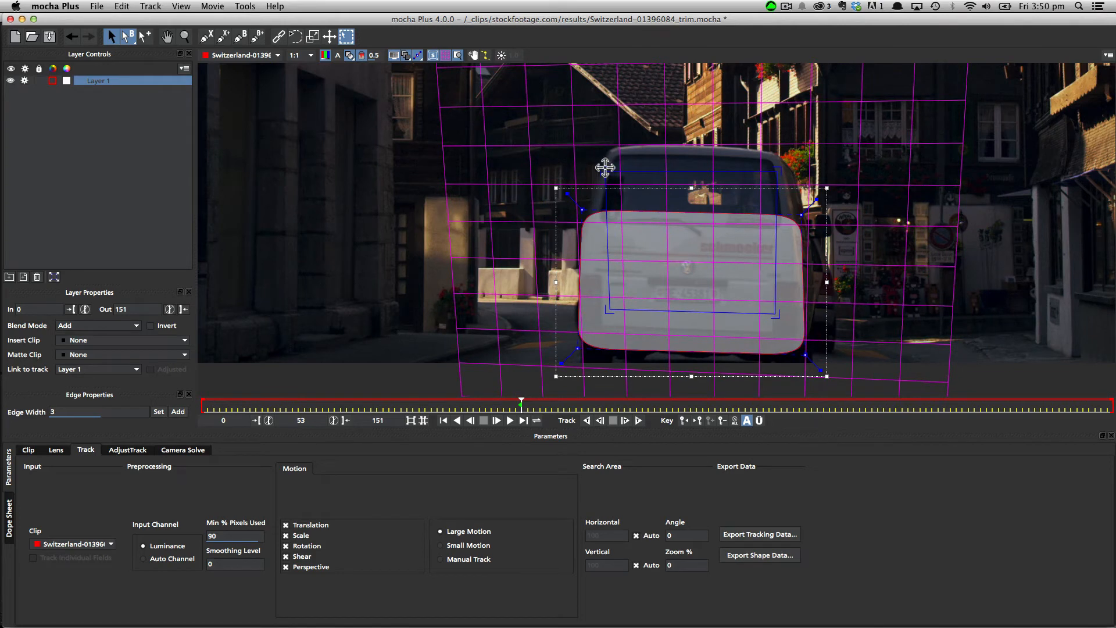
pyautogui.moveTo(605, 167); pyautogui.dragTo(613, 216)
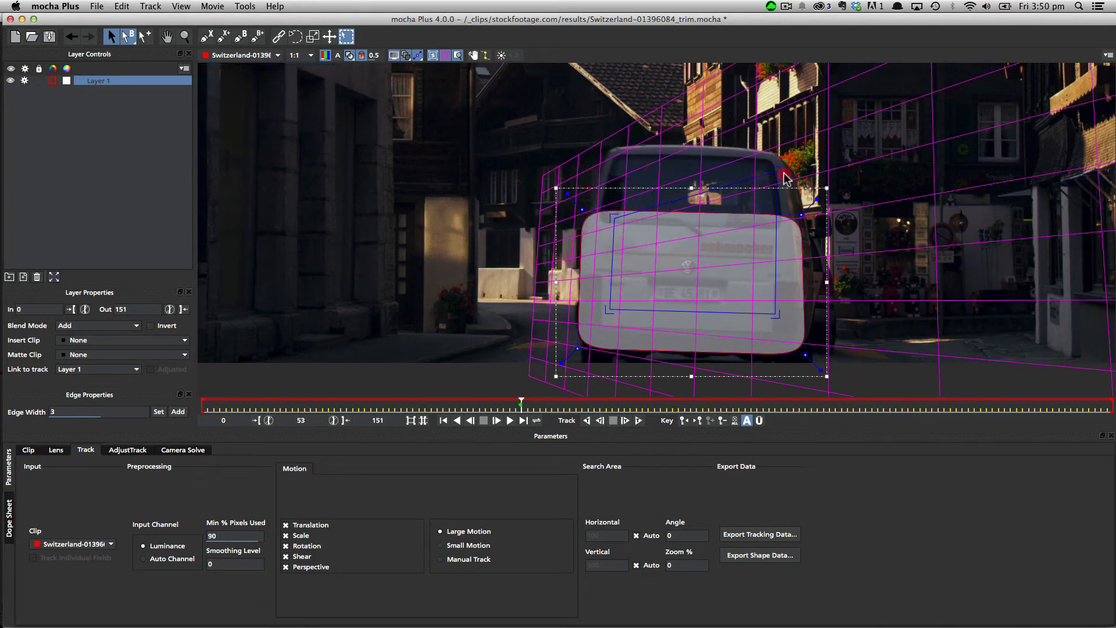
pyautogui.click(782, 208)
pyautogui.click(757, 221)
pyautogui.moveTo(780, 182); pyautogui.dragTo(772, 220)
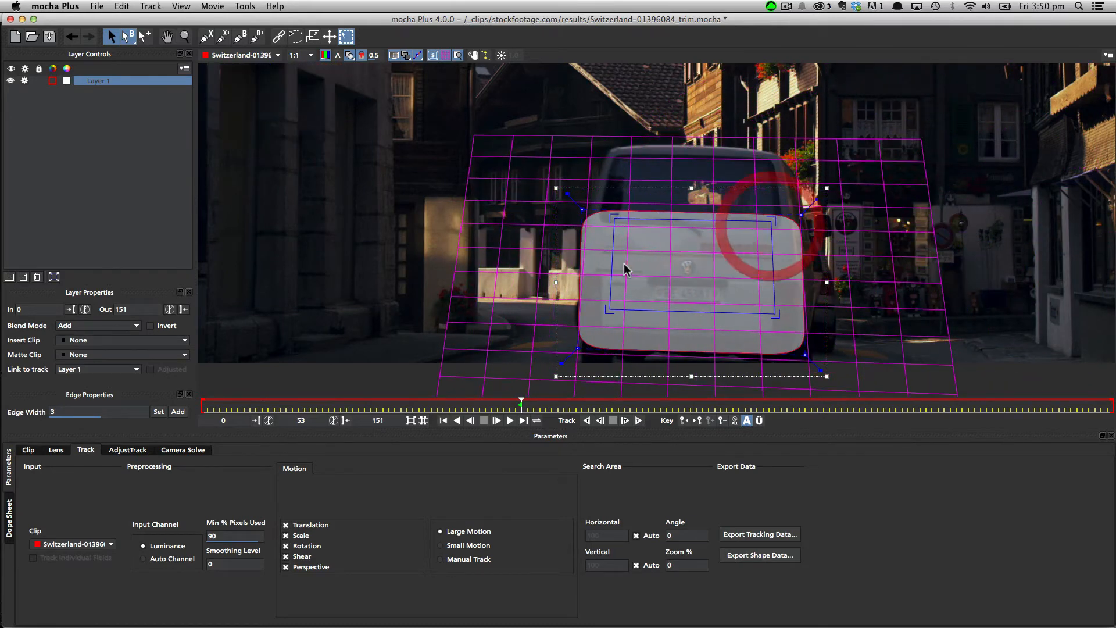
# Step: Nudge the surface corners inward so the planar surface and its grid line up with the perspective of the rear panel
pyautogui.click(610, 311)
pyautogui.moveTo(778, 311); pyautogui.dragTo(768, 311)
pyautogui.moveTo(771, 221); pyautogui.dragTo(763, 221)
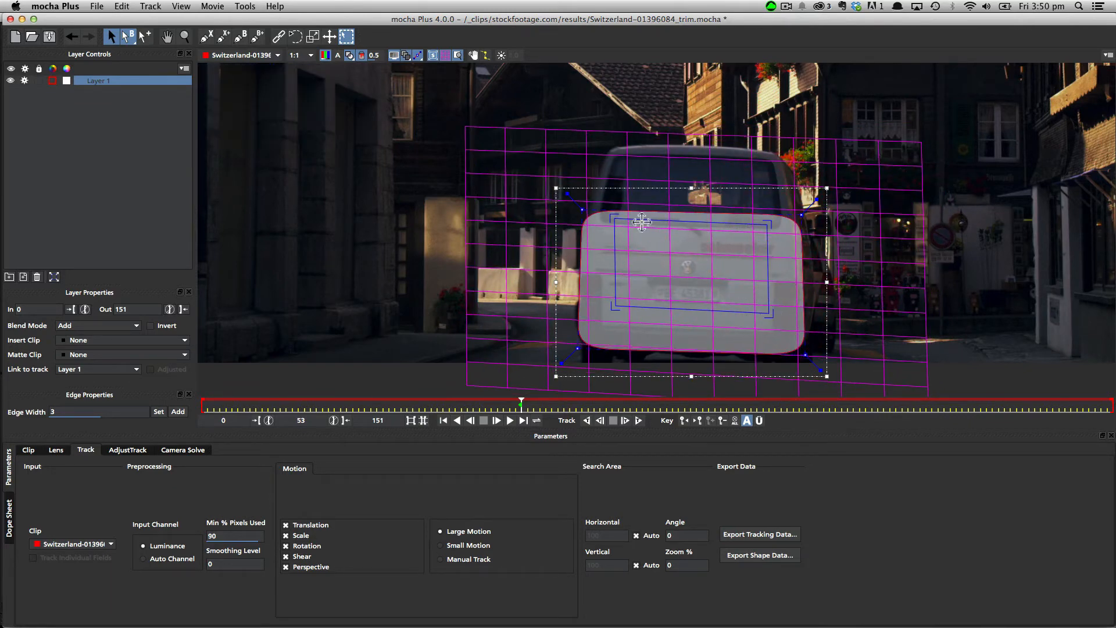
pyautogui.moveTo(614, 219); pyautogui.dragTo(618, 220)
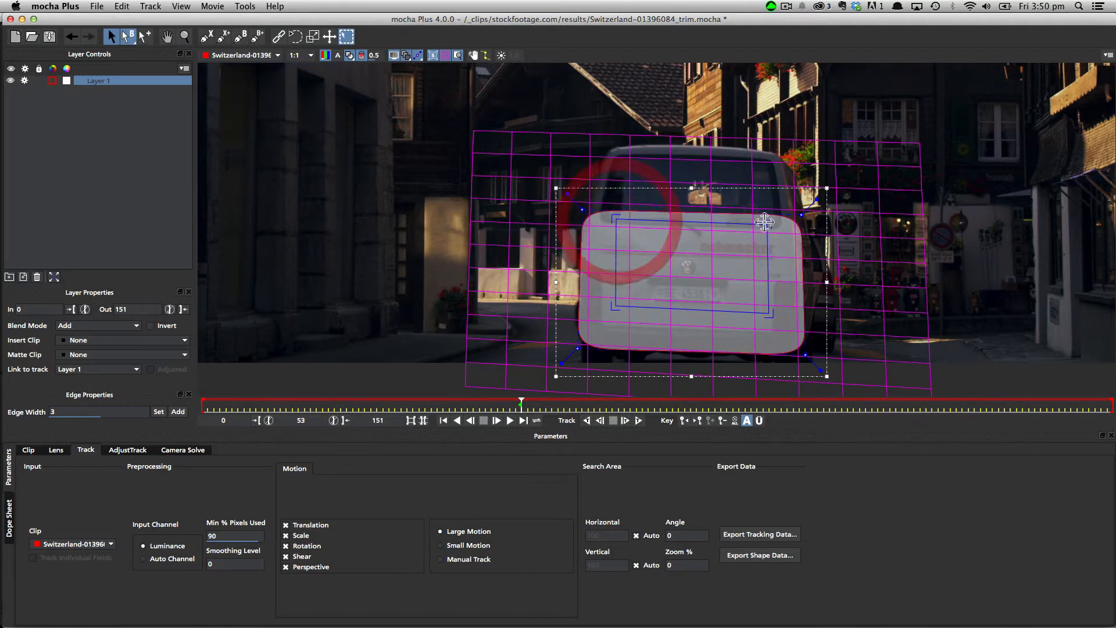
pyautogui.moveTo(768, 310); pyautogui.dragTo(766, 308)
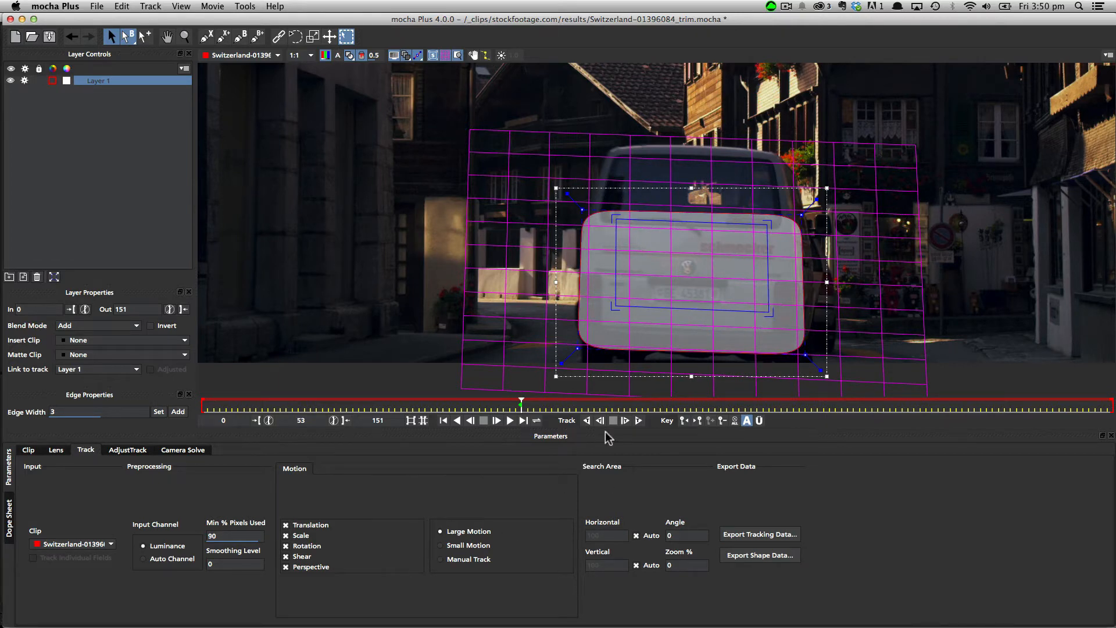
# Step: Track the layer backwards from frame 53, stop at frame 32, and continue one frame at a time to frame 25
pyautogui.click(587, 420)
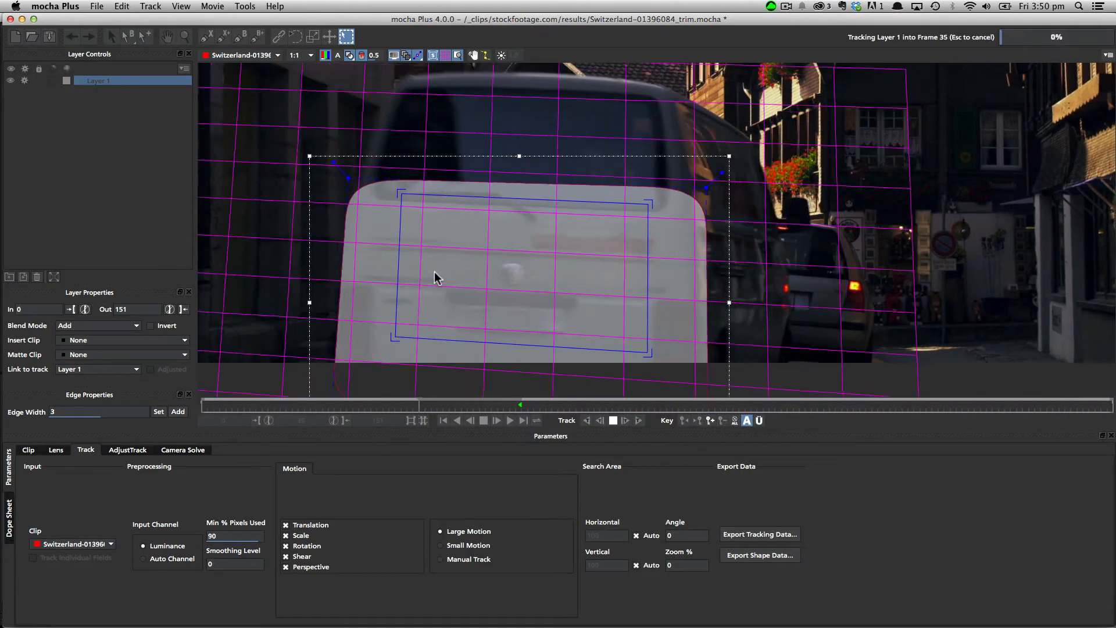
pyautogui.press('Escape')
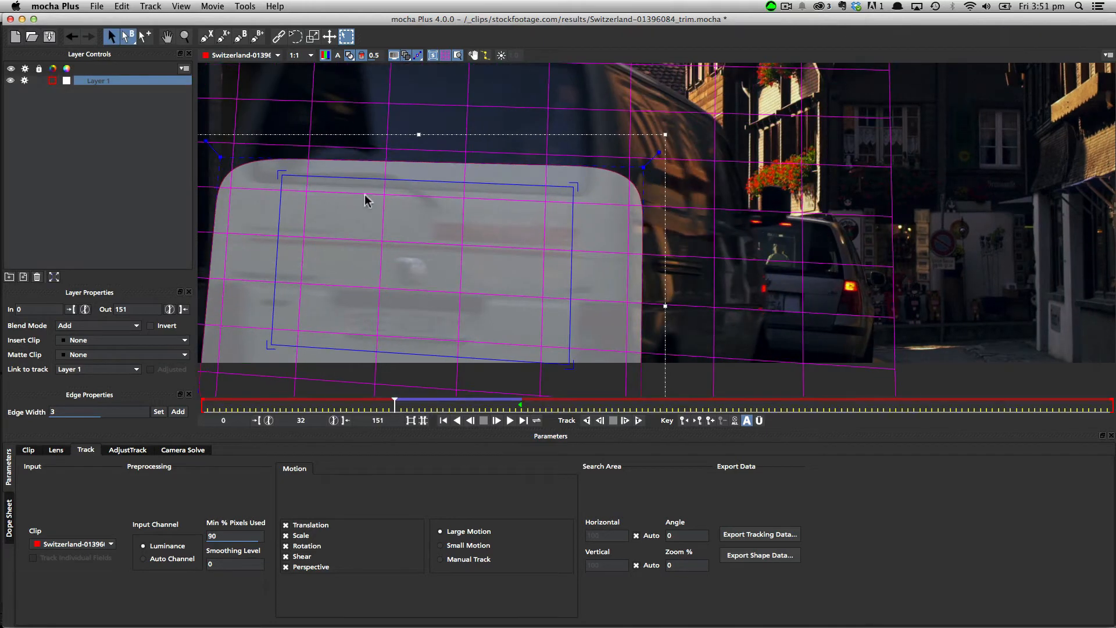
pyautogui.click(600, 420)
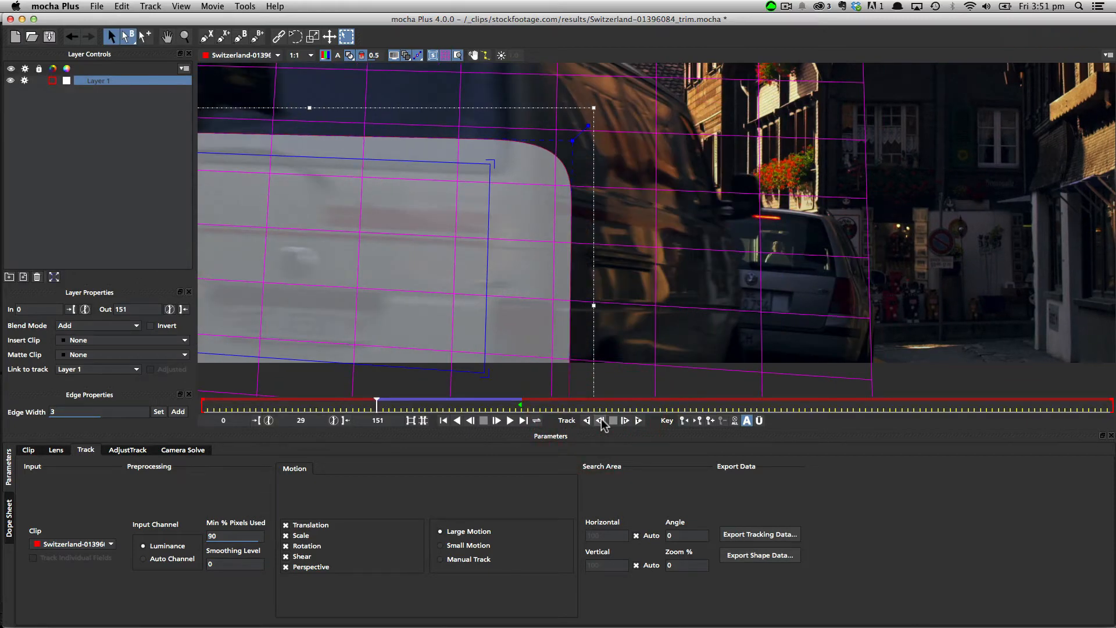
pyautogui.click(600, 421)
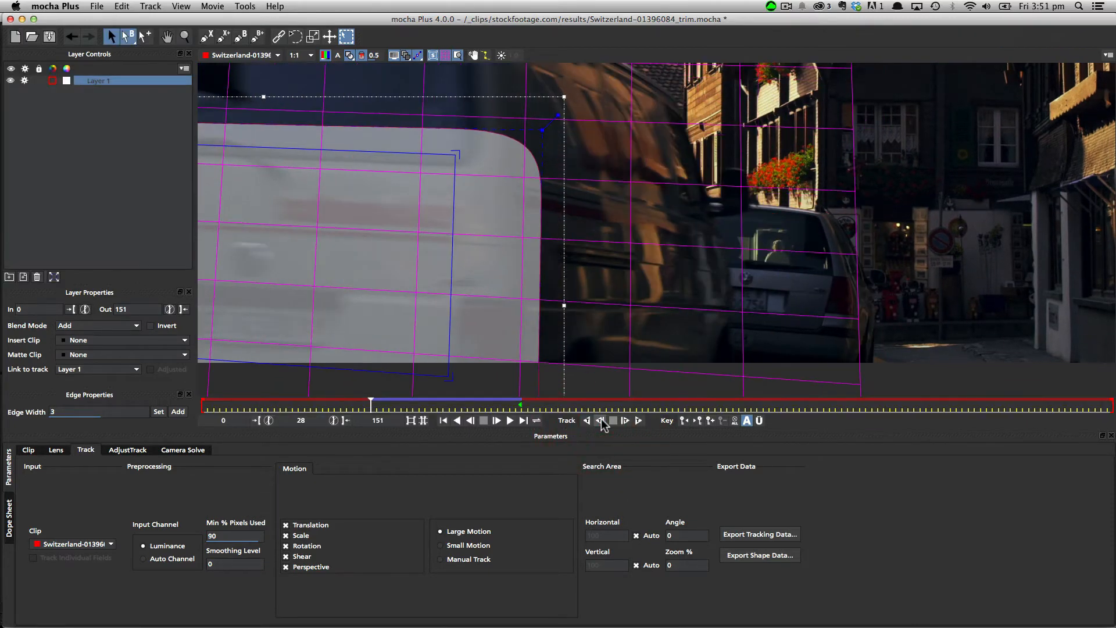
pyautogui.click(600, 420)
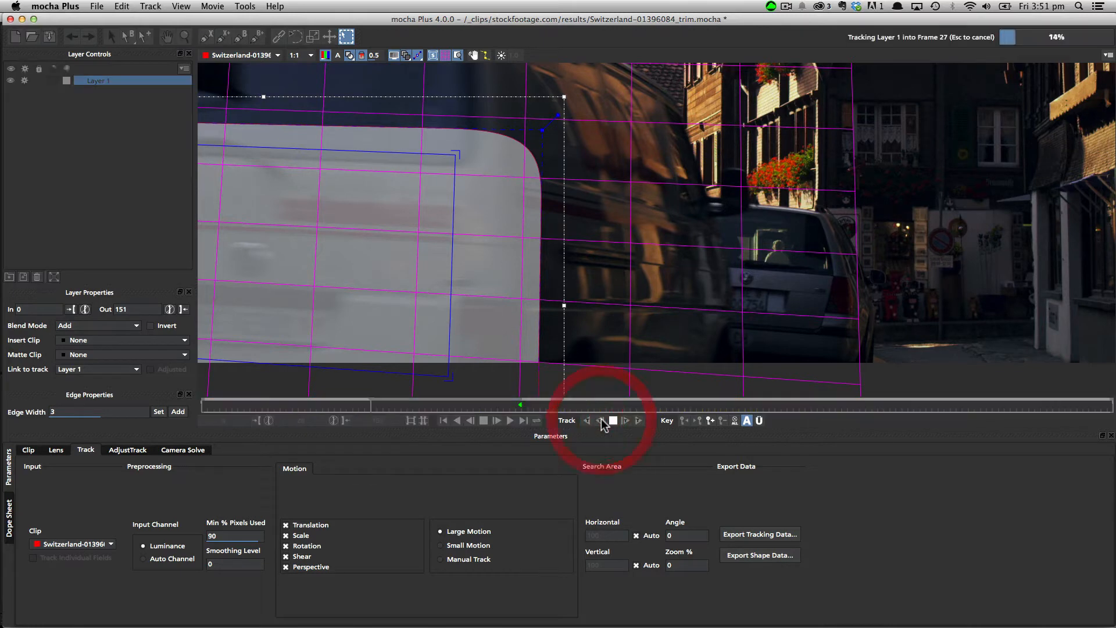
pyautogui.click(601, 420)
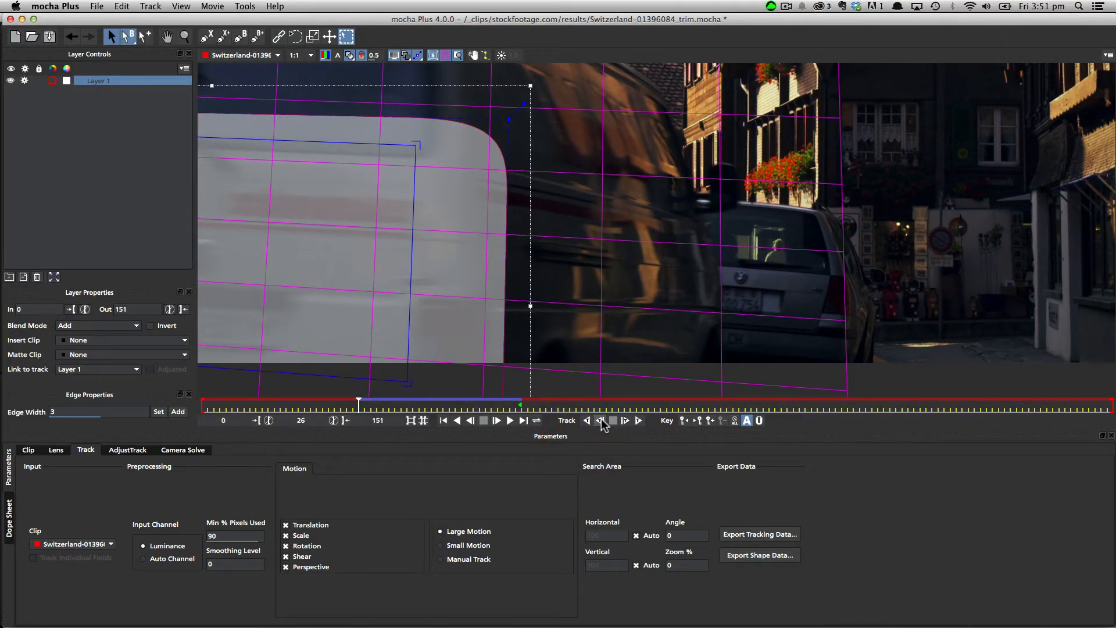
pyautogui.click(600, 420)
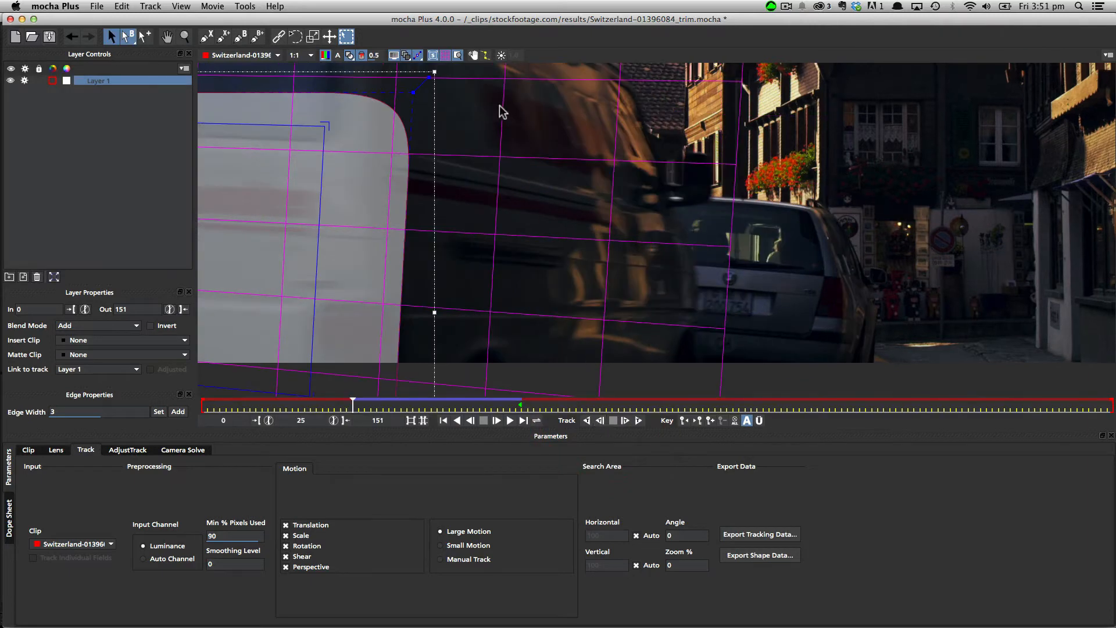
# Step: At frame 25, add two points along the shape's upper edge and stretch the outline up over the van's rear window
pyautogui.press('x')
pyautogui.moveTo(555, 129); pyautogui.dragTo(805, 259)
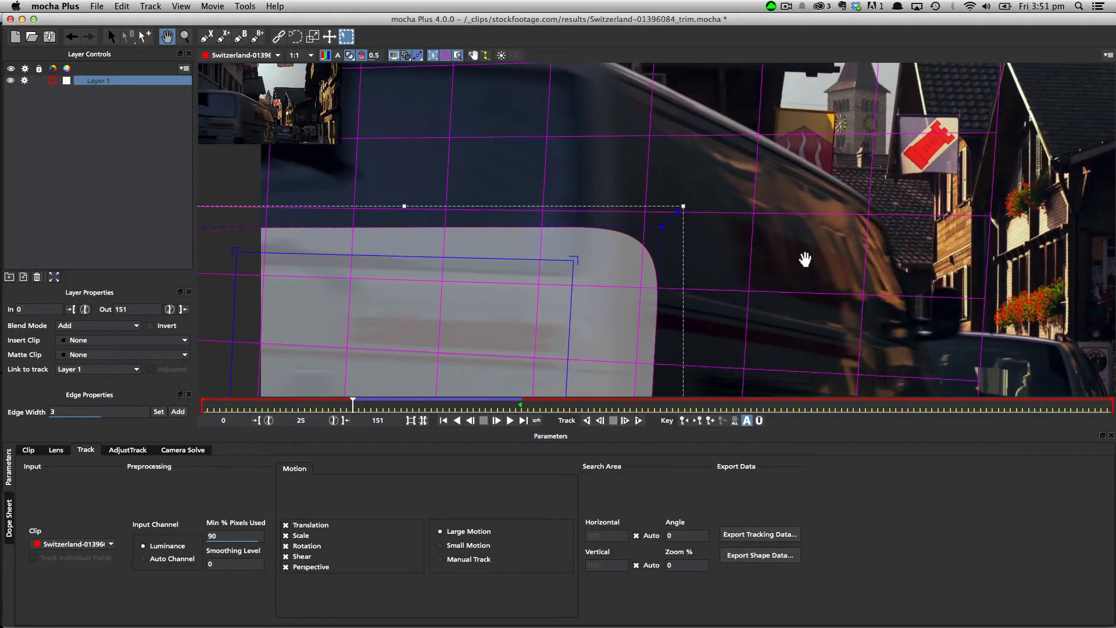
pyautogui.press('s')
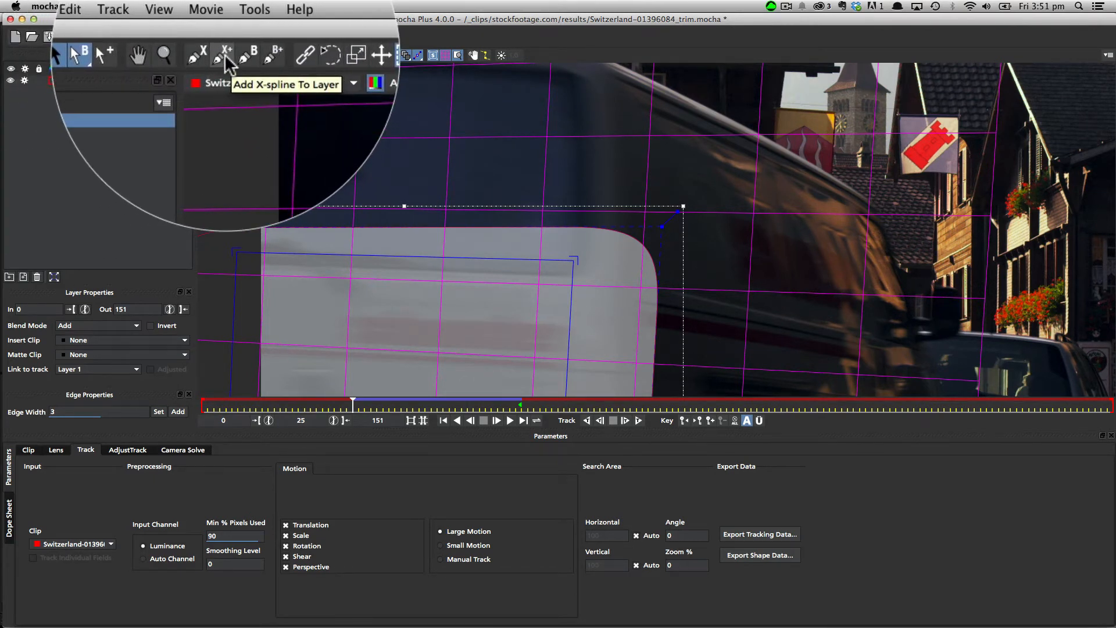
pyautogui.click(144, 37)
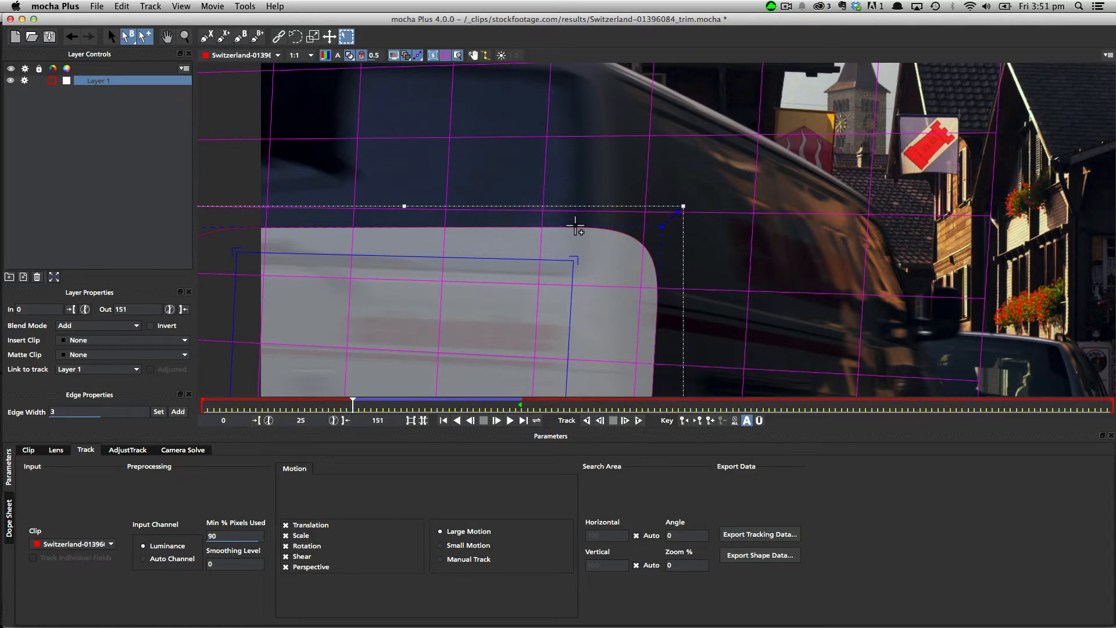
pyautogui.click(566, 226)
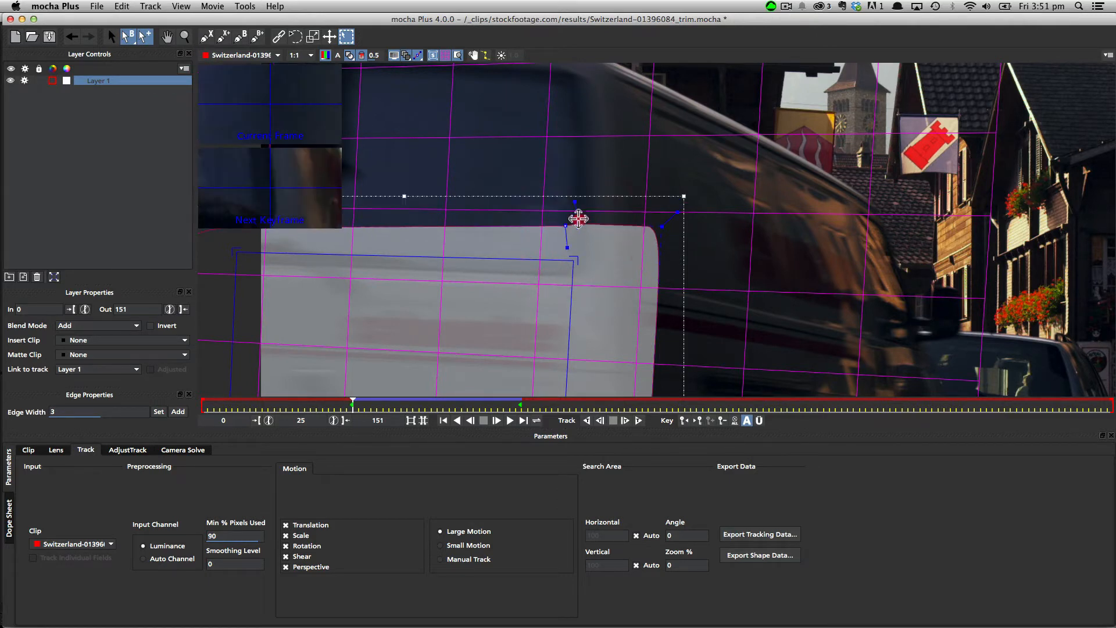
pyautogui.moveTo(578, 219); pyautogui.dragTo(571, 44)
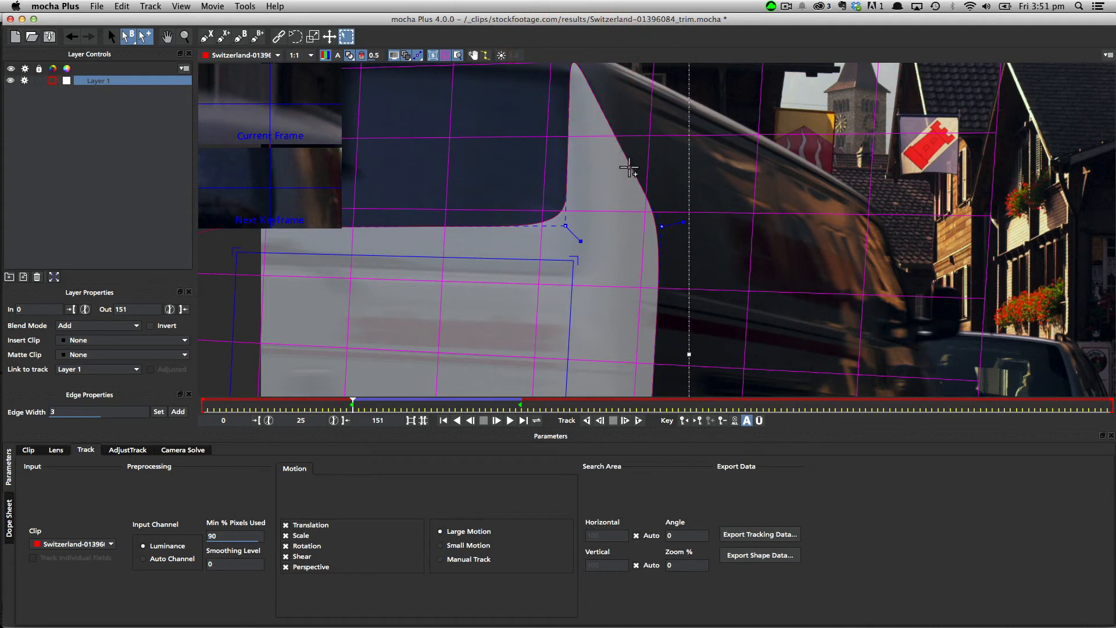
pyautogui.moveTo(626, 159); pyautogui.dragTo(609, 48)
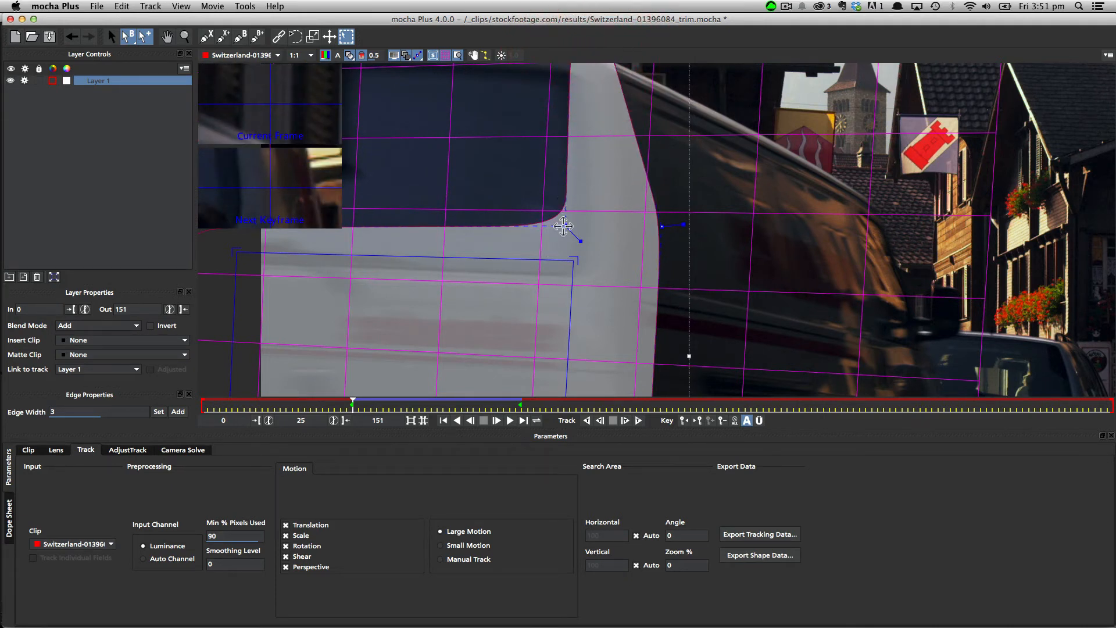
pyautogui.moveTo(564, 226); pyautogui.dragTo(370, 57)
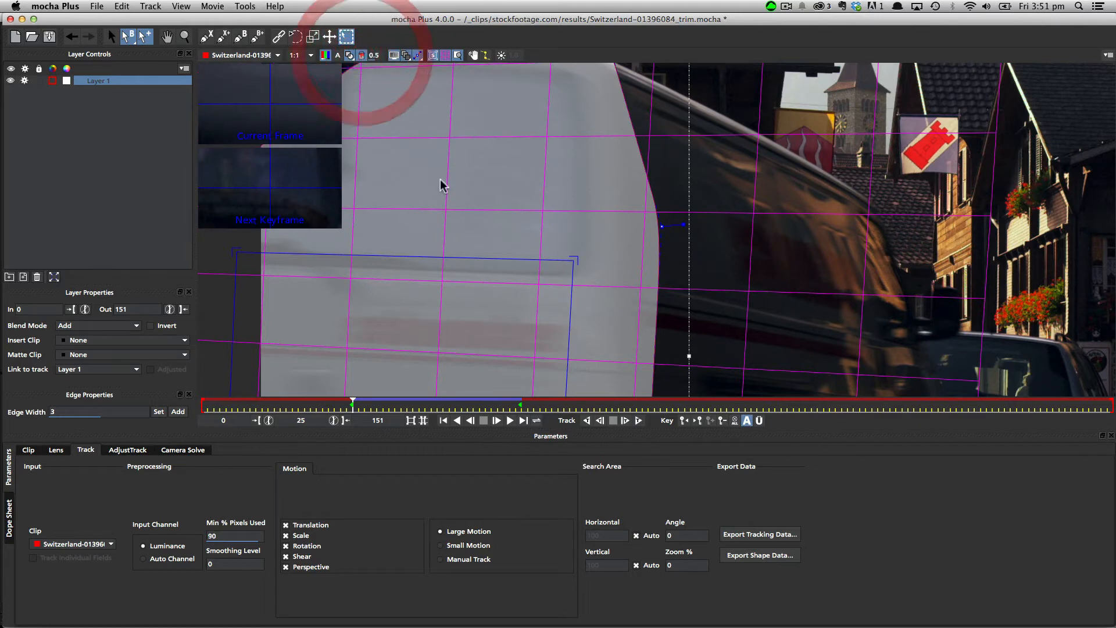
# Step: Adjust the shape's three upper points at frame 25 to follow the van's rear roofline
pyautogui.moveTo(443, 182); pyautogui.dragTo(527, 254)
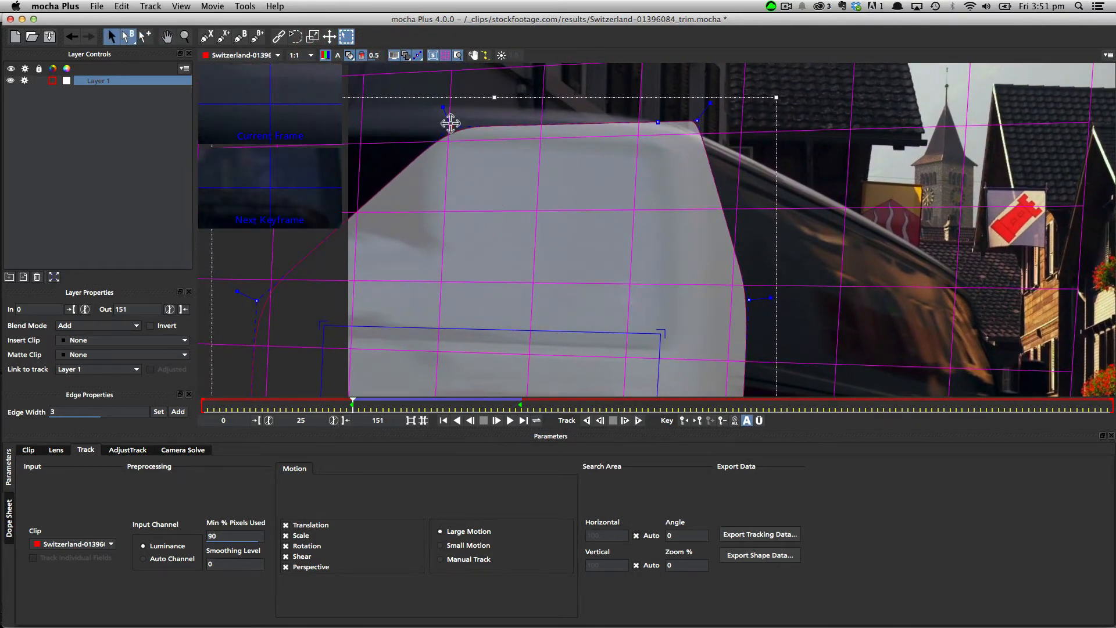
pyautogui.moveTo(450, 123); pyautogui.dragTo(446, 99)
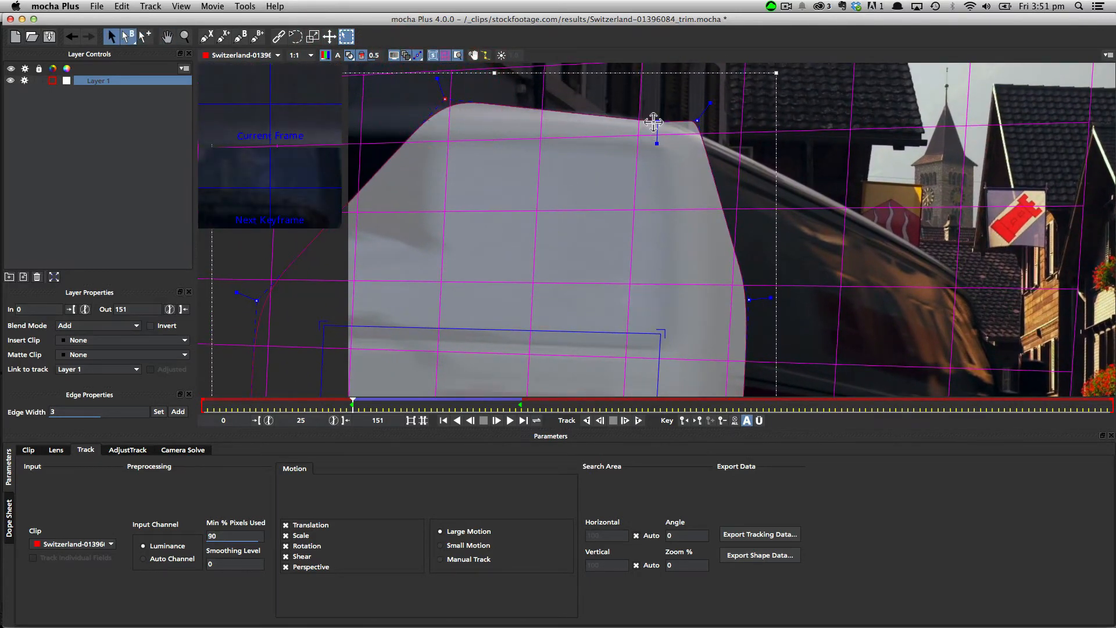
pyautogui.moveTo(657, 121); pyautogui.dragTo(635, 104)
pyautogui.moveTo(697, 120); pyautogui.dragTo(694, 121)
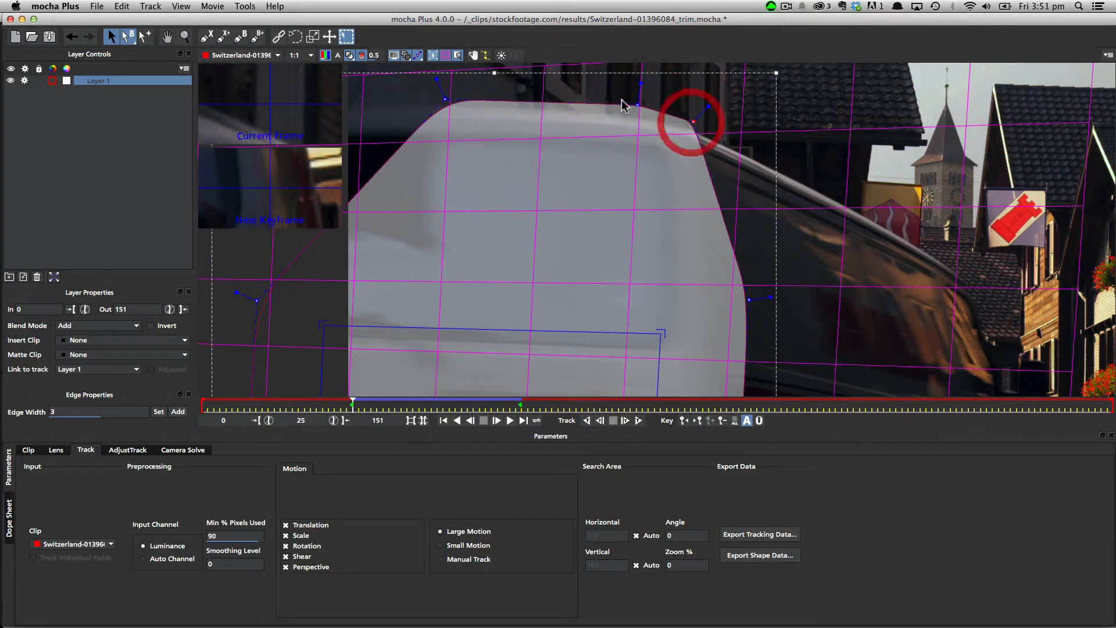
pyautogui.moveTo(634, 104); pyautogui.dragTo(635, 107)
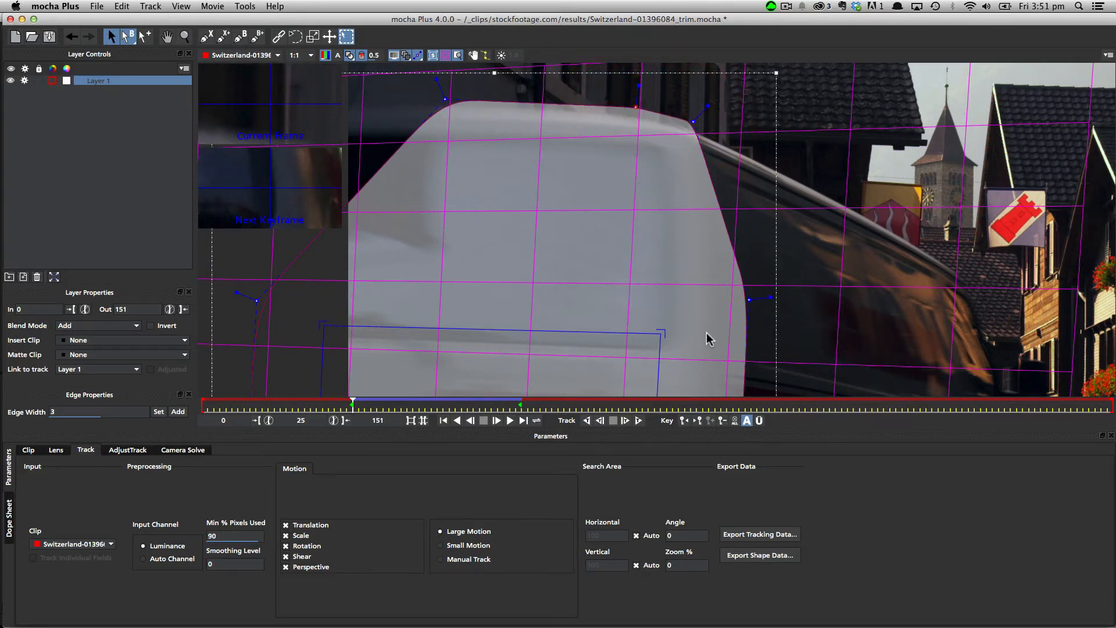
pyautogui.moveTo(707, 333); pyautogui.dragTo(687, 219)
pyautogui.moveTo(659, 291); pyautogui.dragTo(652, 168)
pyautogui.moveTo(665, 256); pyautogui.dragTo(665, 238)
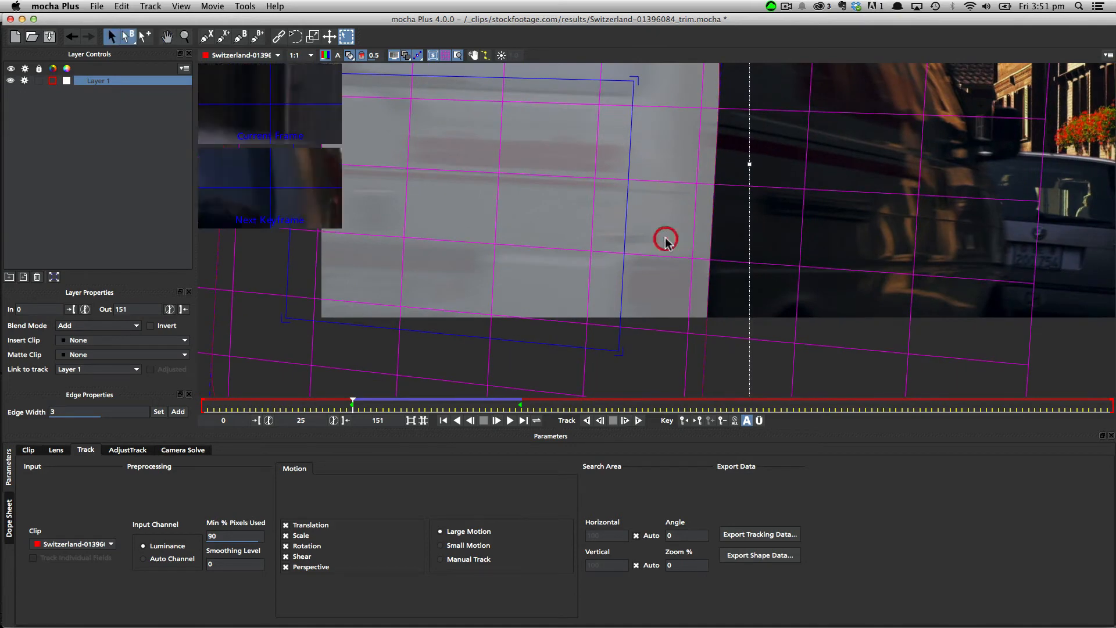
pyautogui.press('x')
pyautogui.moveTo(688, 167); pyautogui.dragTo(688, 300)
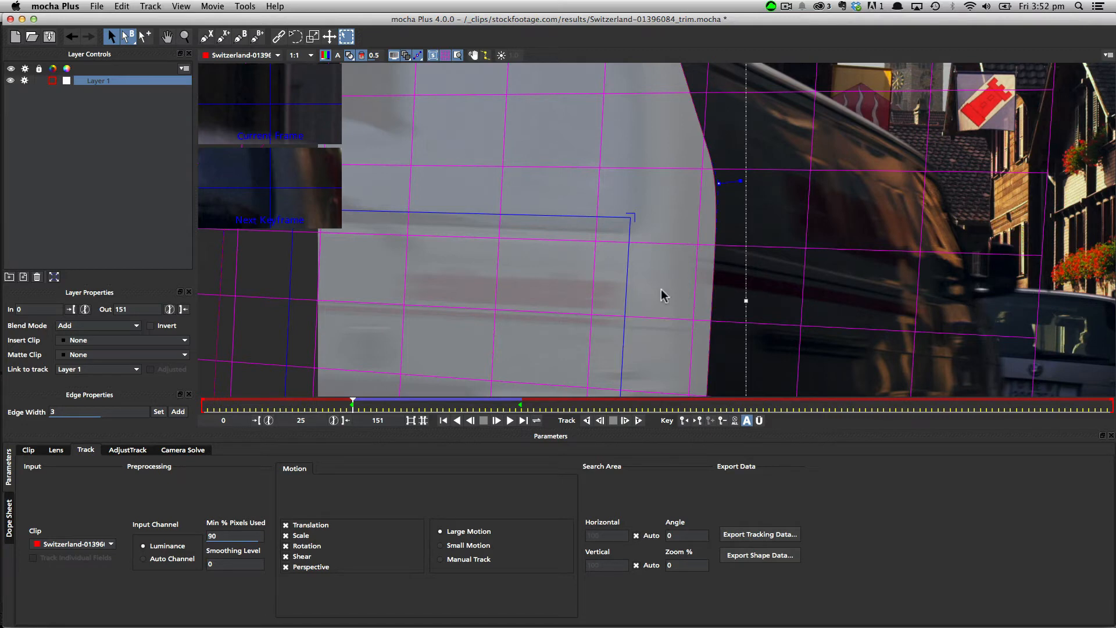
# Step: Track the layer backwards one frame at a time from frame 25 to frame 21, and step back to frame 22
pyautogui.click(601, 423)
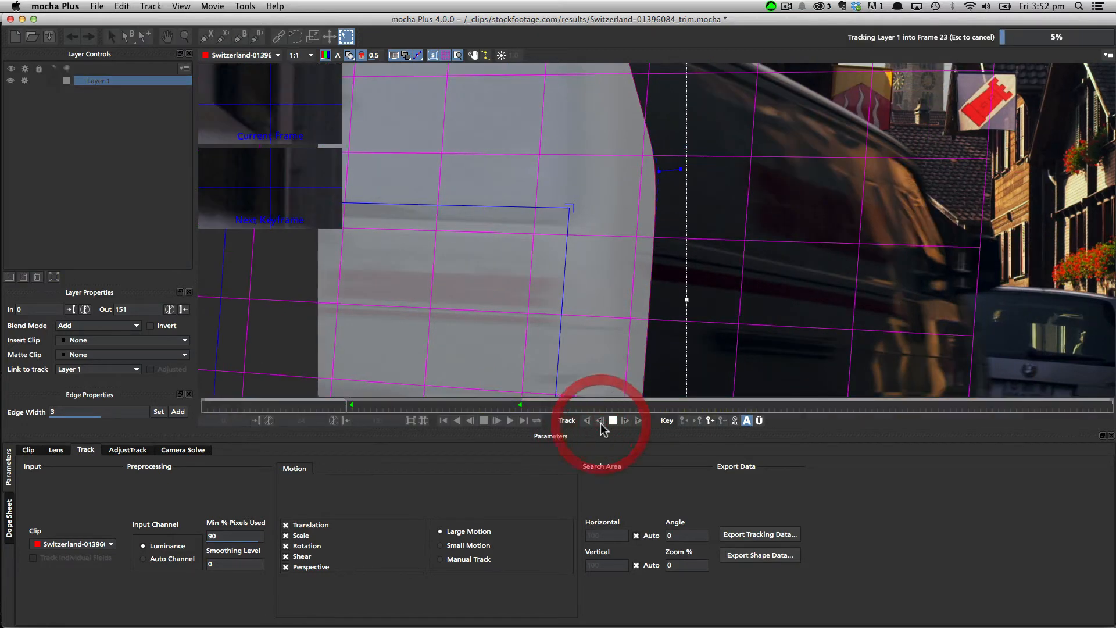
pyautogui.click(600, 423)
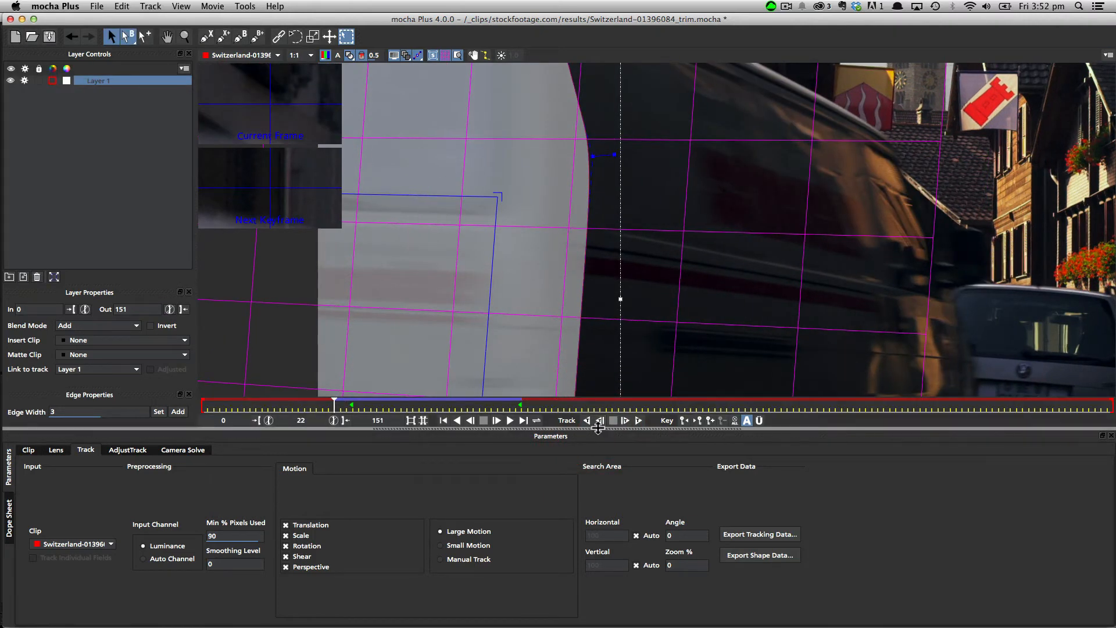
pyautogui.click(601, 420)
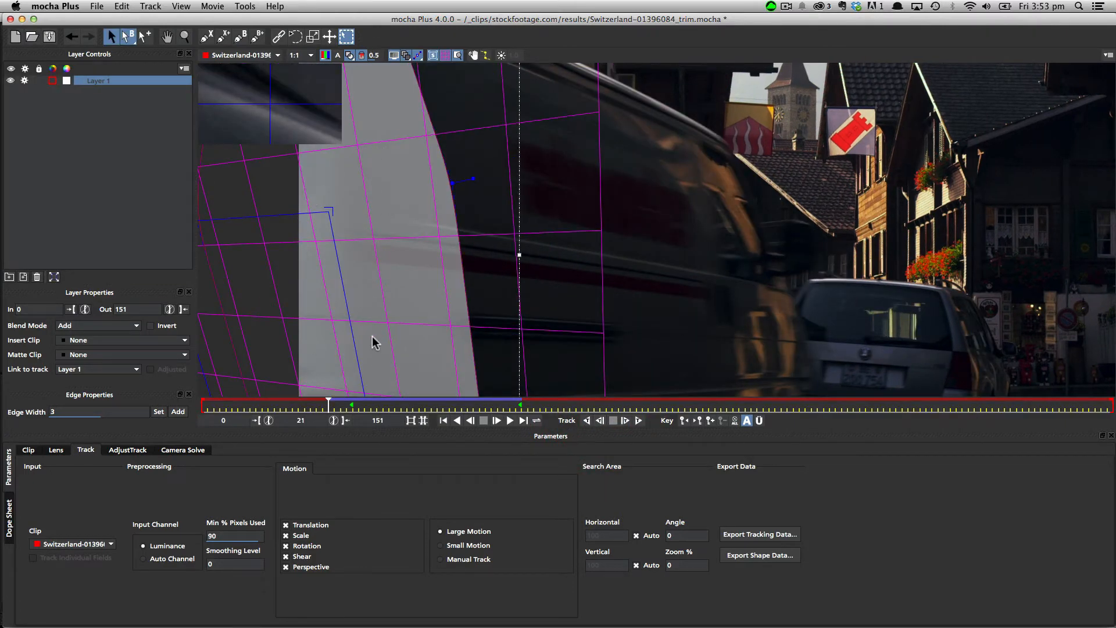
pyautogui.press('Right')
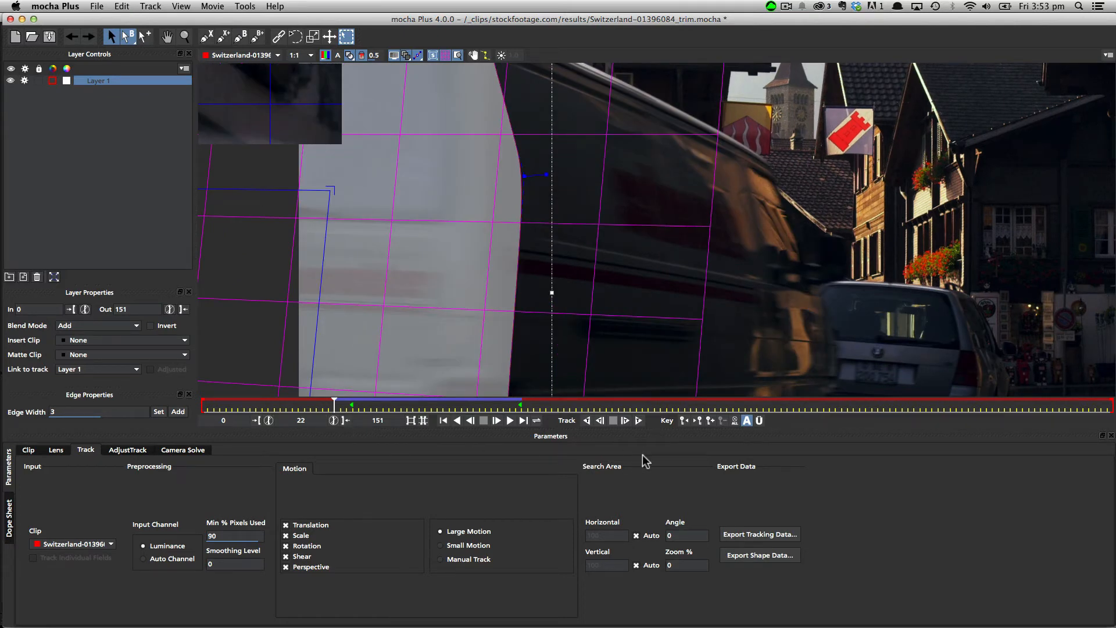
# Step: Add a keyframe for all the shape's points at frame 22 and move the whole shape out of the picture at frame 21
pyautogui.press('super+a')
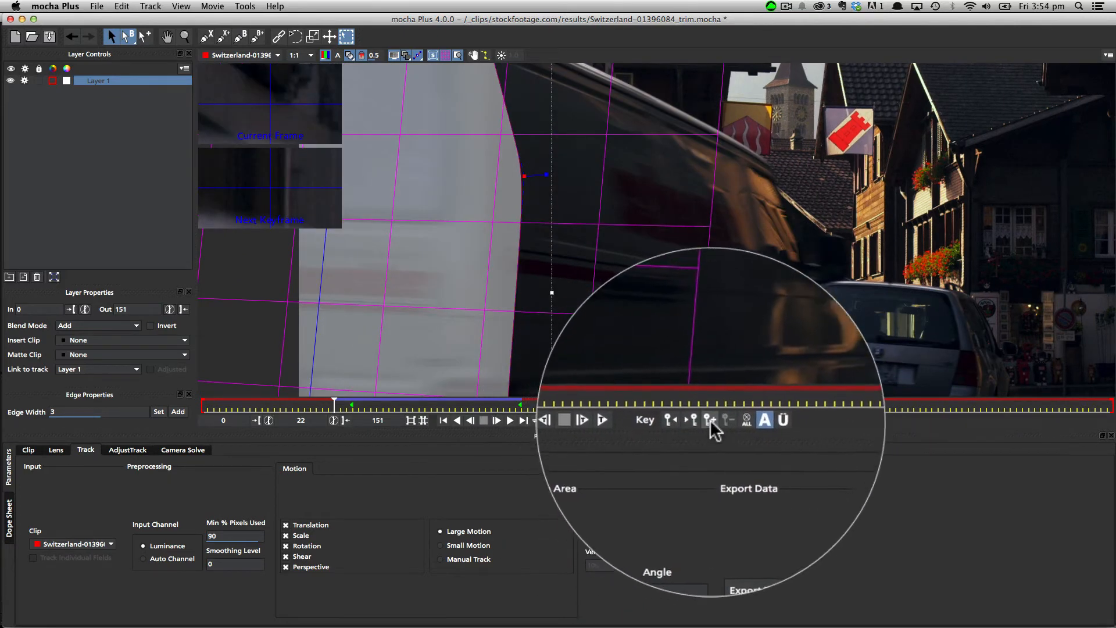
pyautogui.click(709, 420)
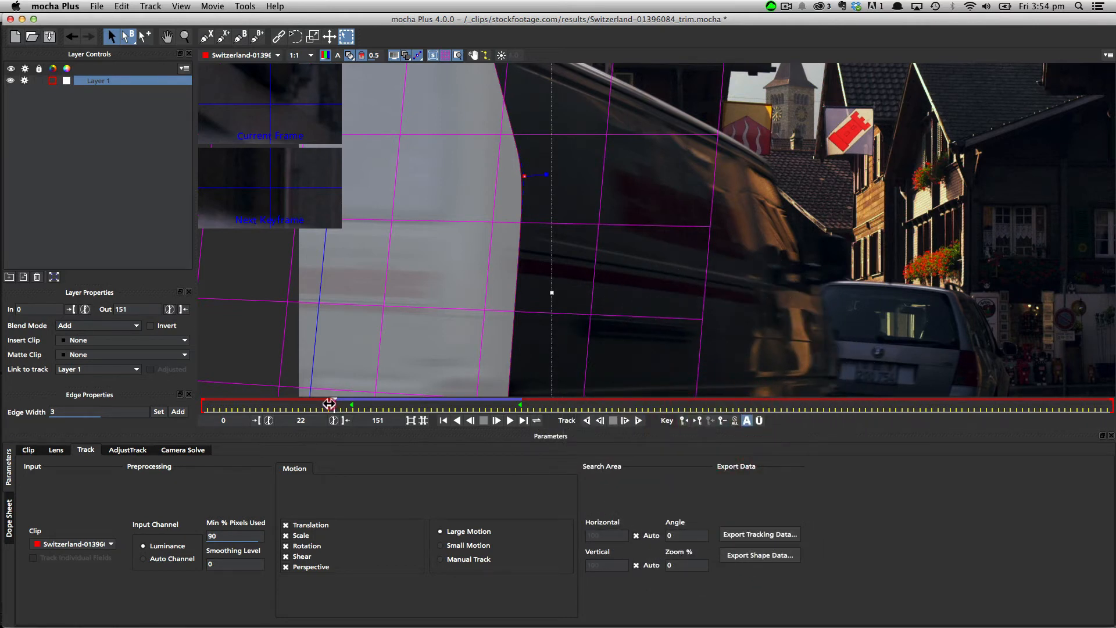
pyautogui.moveTo(329, 404); pyautogui.dragTo(324, 404)
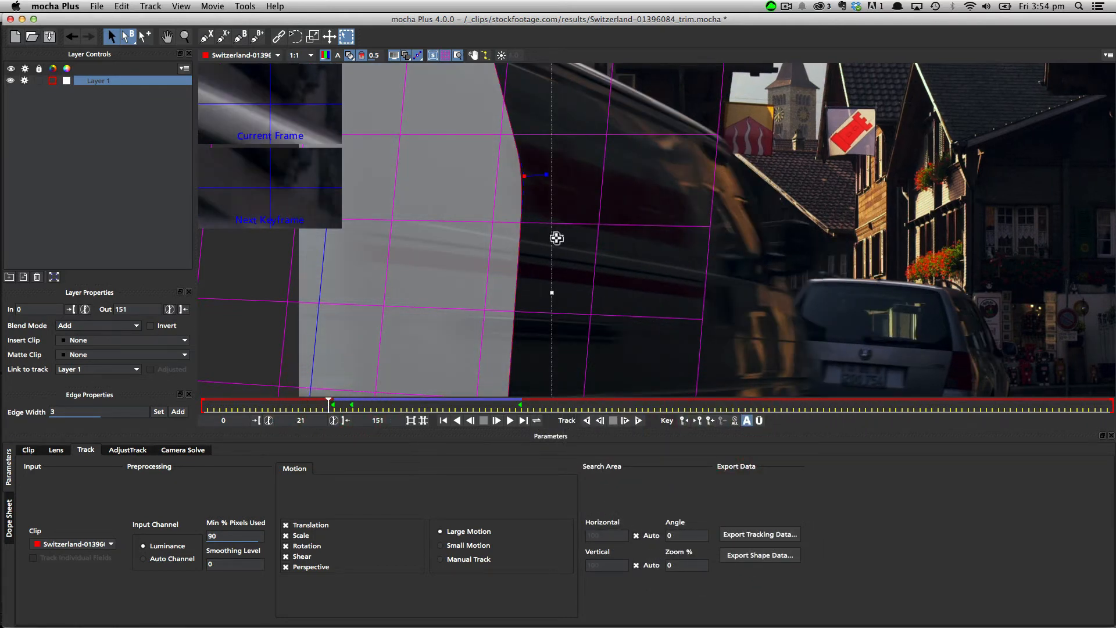
pyautogui.moveTo(557, 238); pyautogui.dragTo(274, 226)
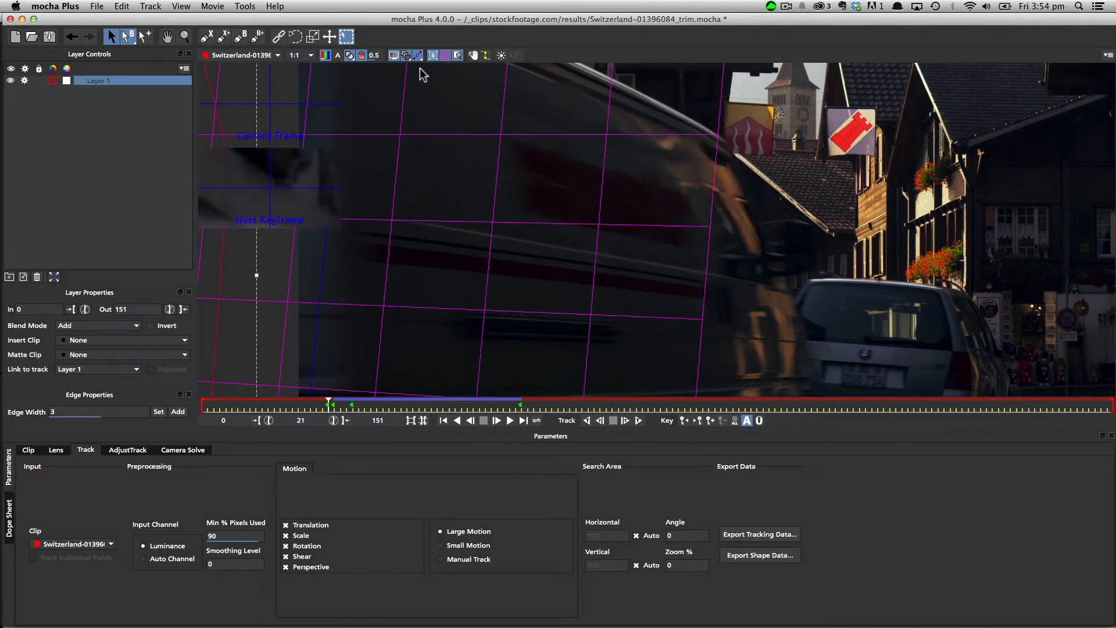
# Step: At frame 40, move the planar surface and its grid up onto the back of the van, over the rear window and panel
pyautogui.click(443, 56)
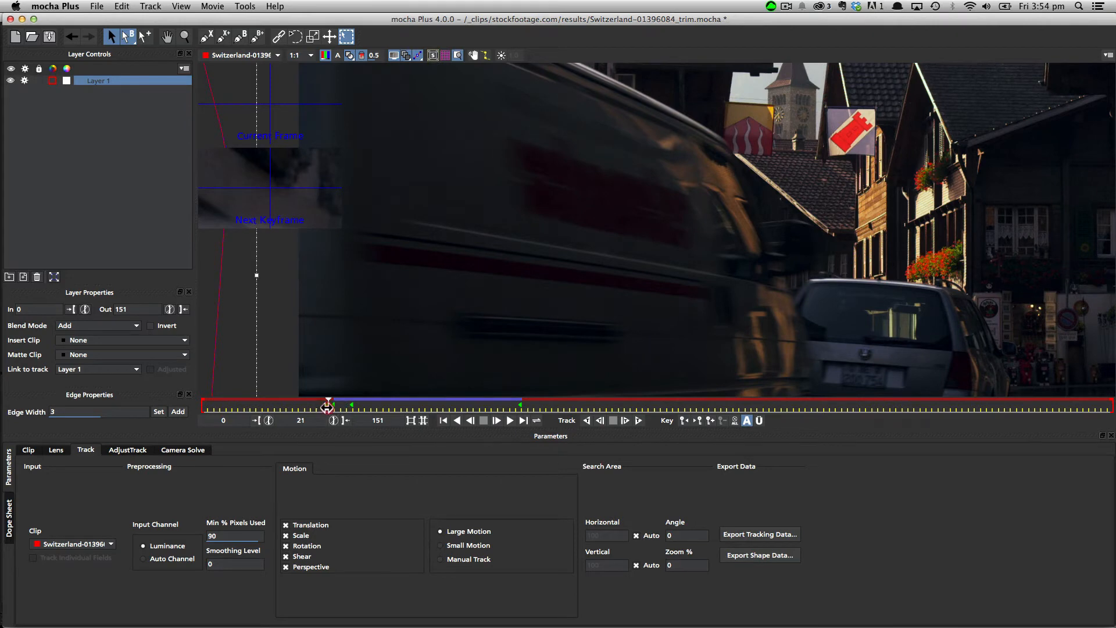
pyautogui.moveTo(328, 407); pyautogui.dragTo(407, 402)
pyautogui.click(435, 56)
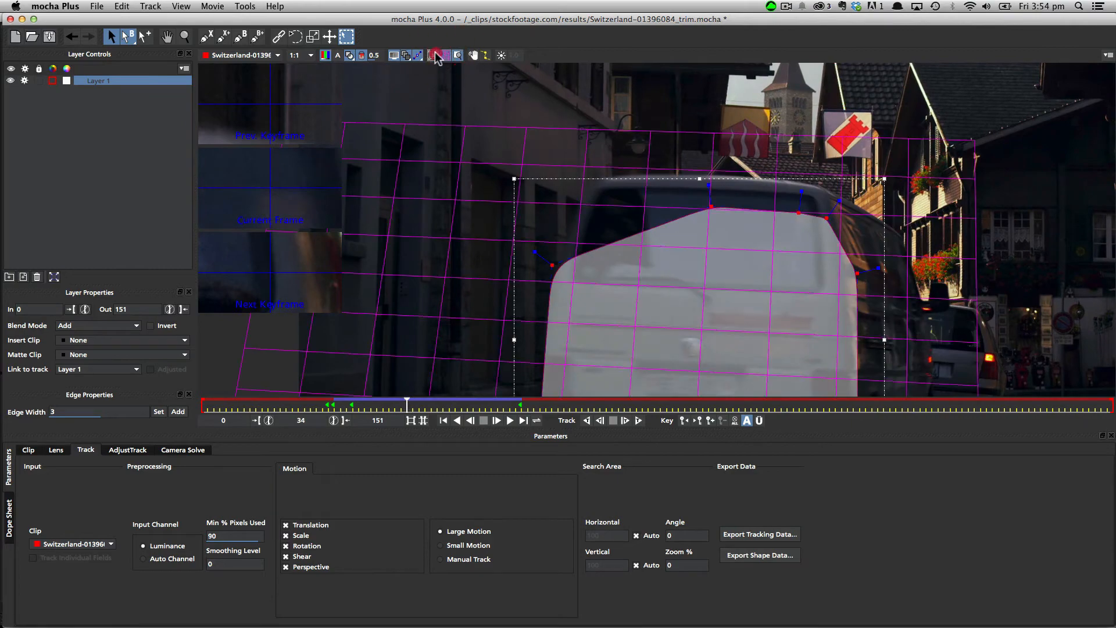
pyautogui.moveTo(406, 403); pyautogui.dragTo(439, 404)
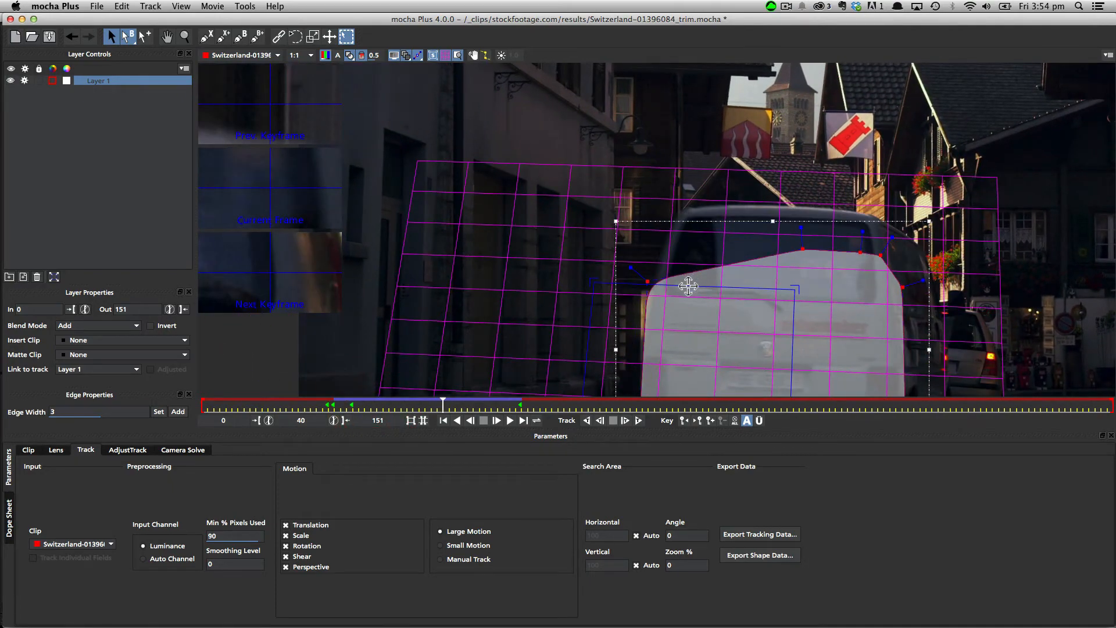
pyautogui.press('w')
pyautogui.press('r')
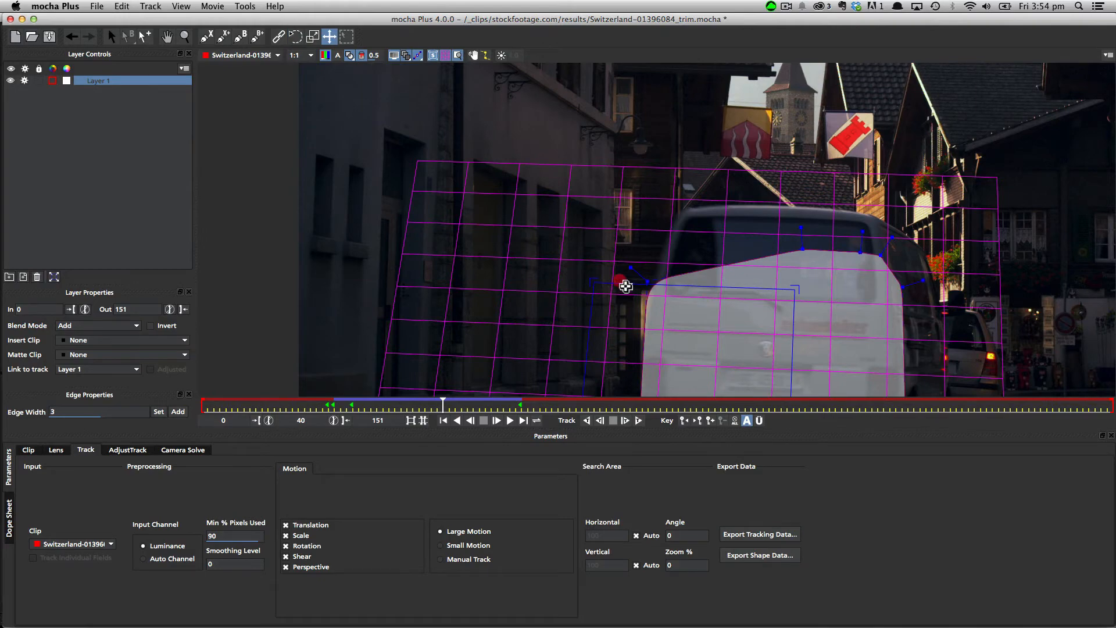
pyautogui.moveTo(625, 286); pyautogui.dragTo(705, 243)
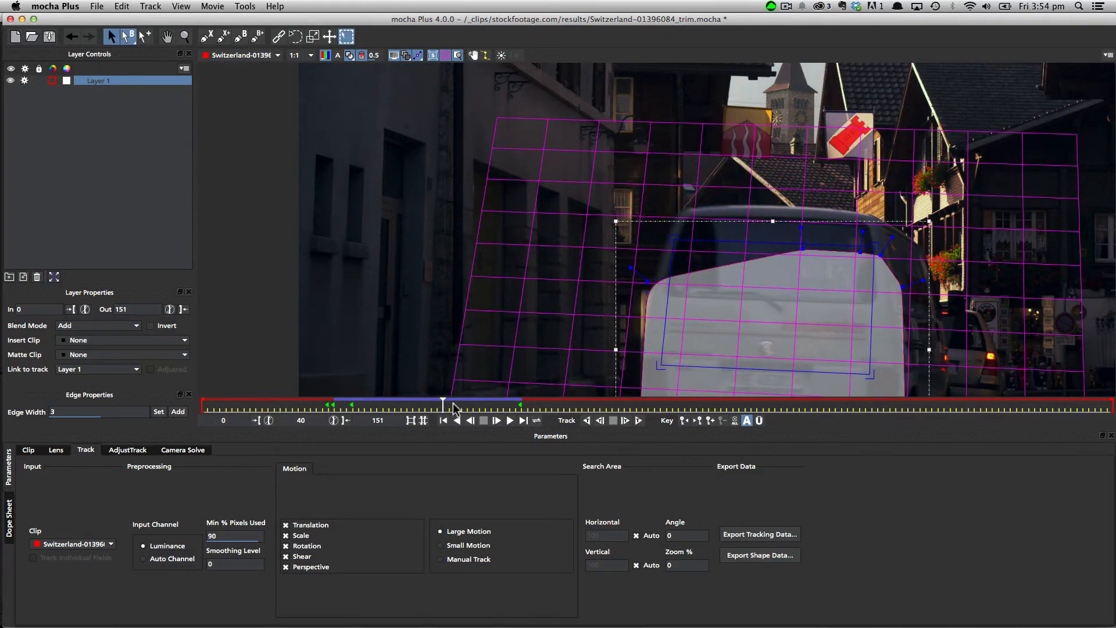
# Step: Set the layer's In point to frame 22 and track it forward from frame 53 to the clip's last frame, 151
pyautogui.moveTo(443, 404); pyautogui.dragTo(334, 397)
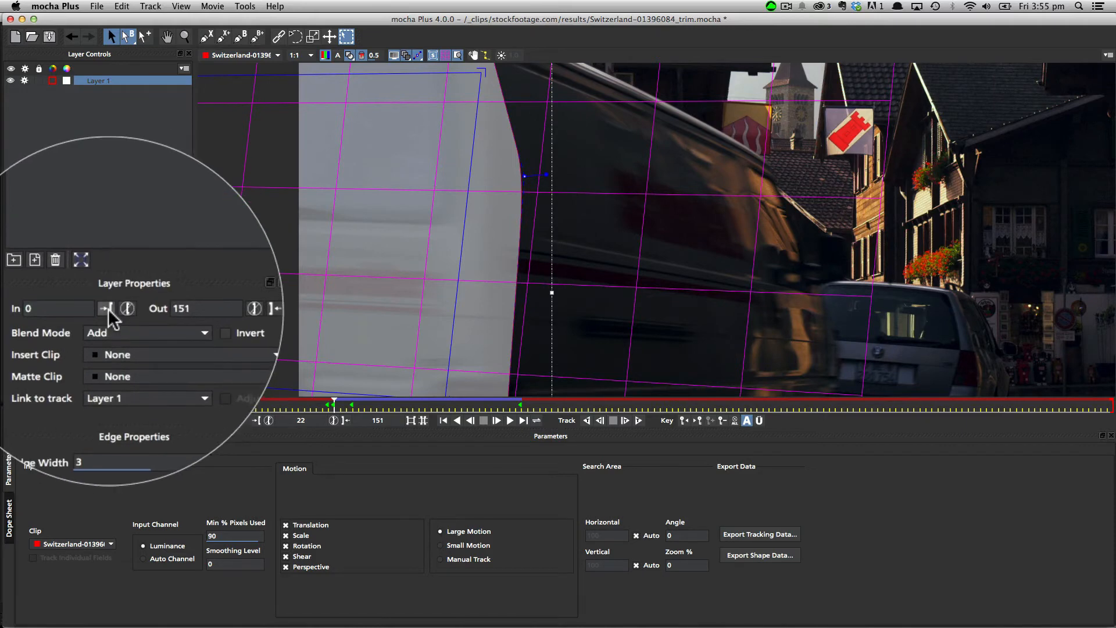
pyautogui.click(70, 309)
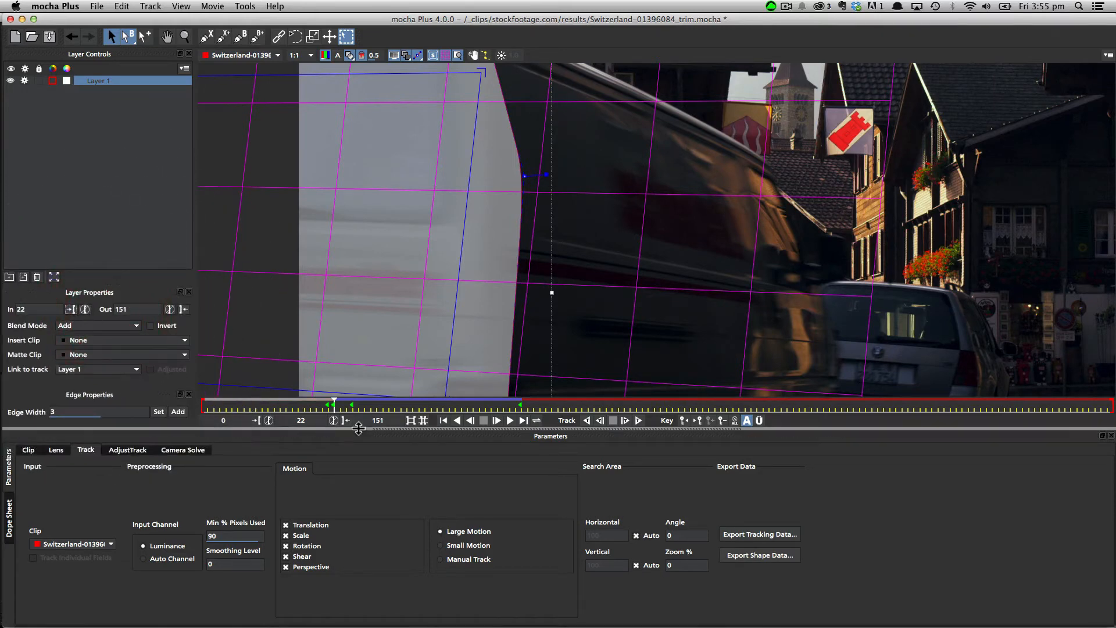
pyautogui.moveTo(321, 404); pyautogui.dragTo(511, 421)
pyautogui.click(516, 420)
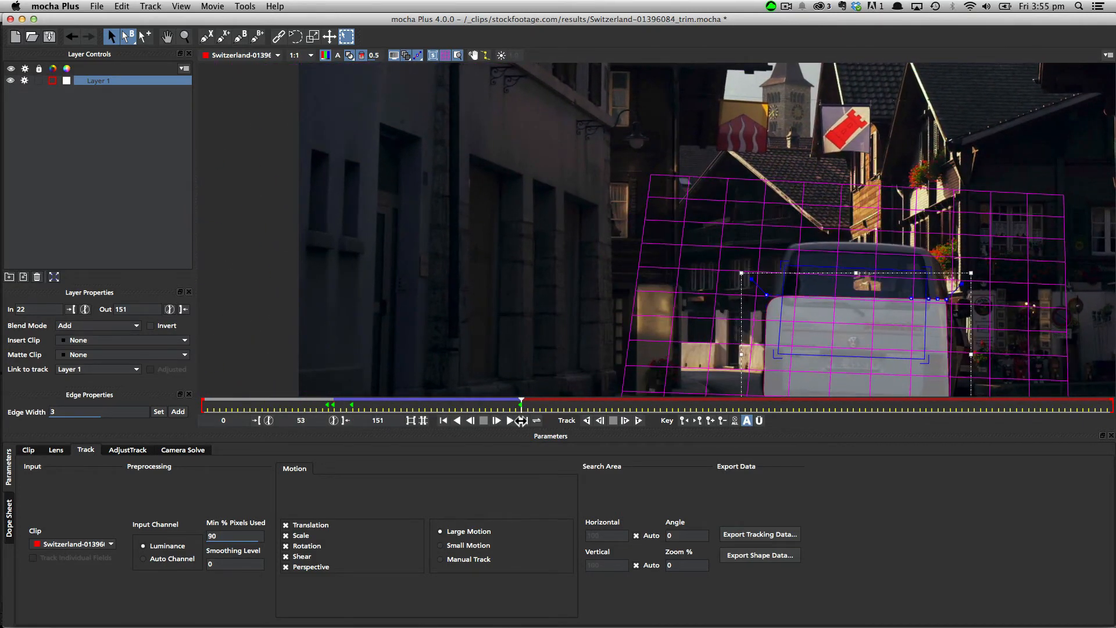
pyautogui.click(637, 420)
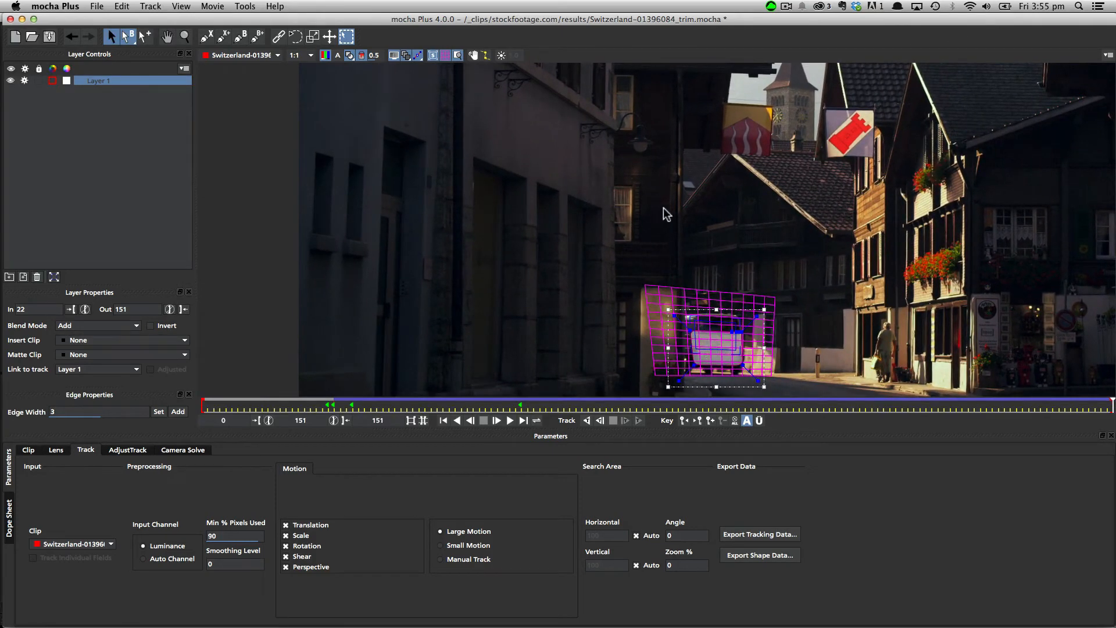
# Step: Play back the tracked clip, stop at frame 94, and hide the planar surface, grid and matte overlays
pyautogui.press('z')
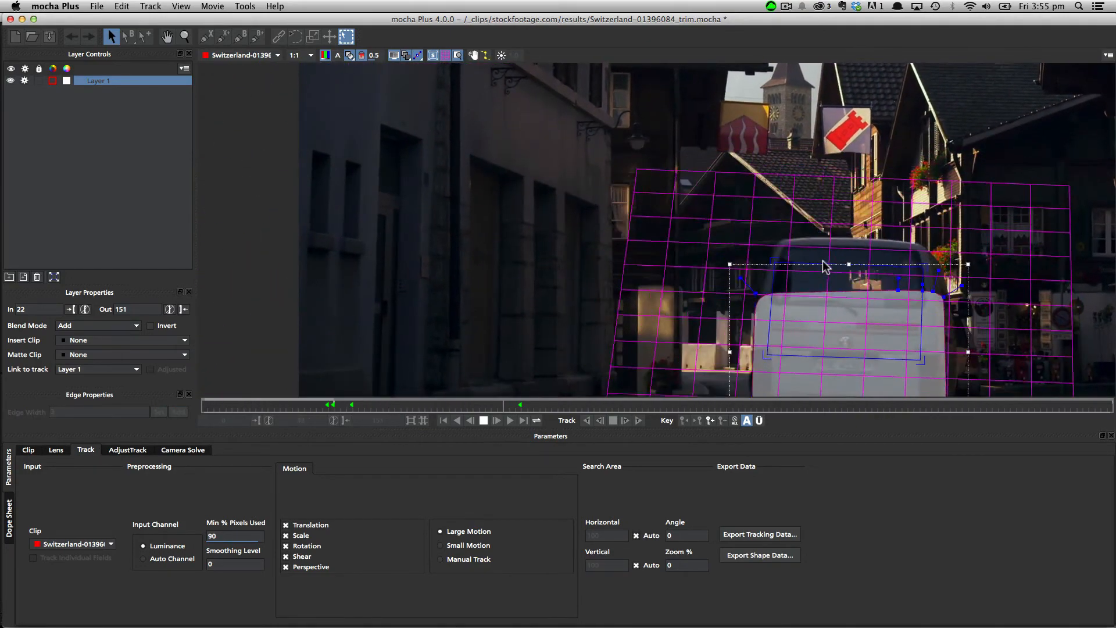
pyautogui.press('space')
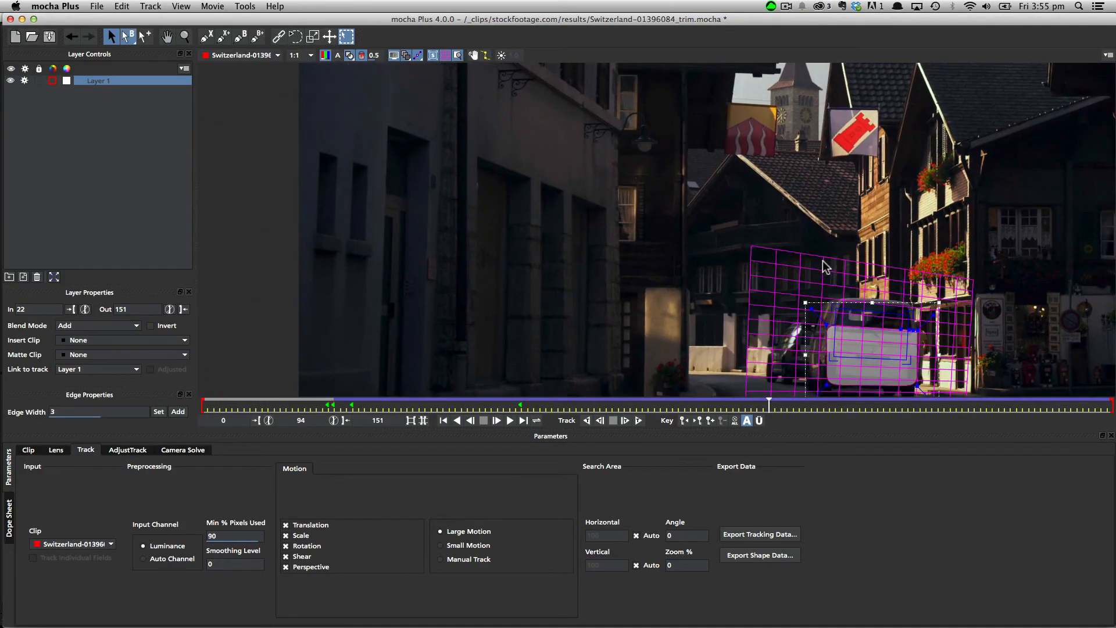
pyautogui.click(444, 56)
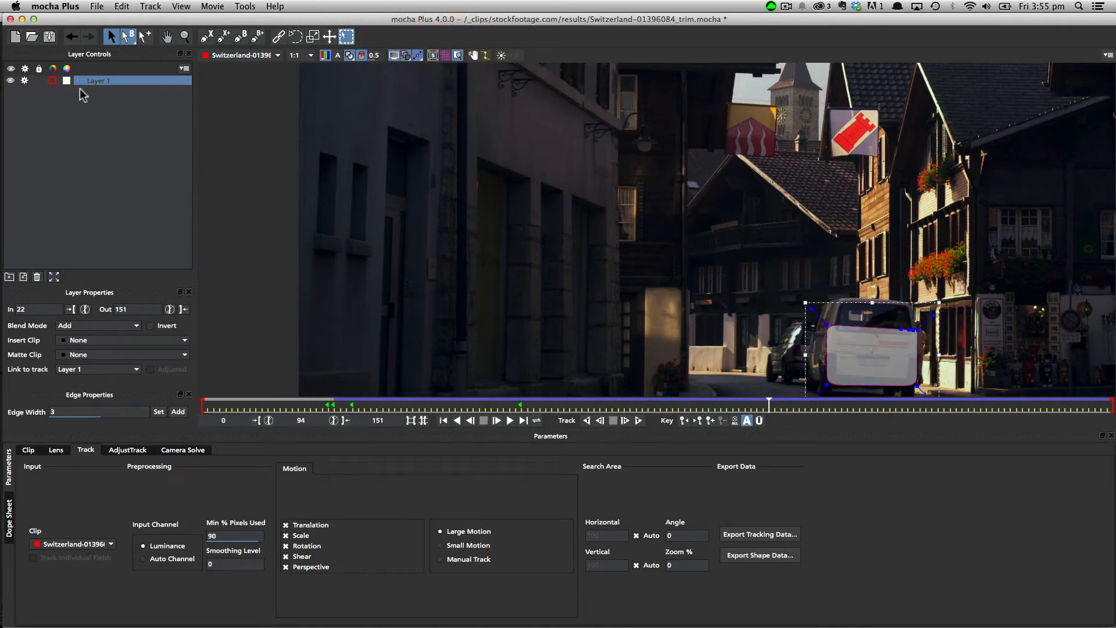
pyautogui.click(350, 55)
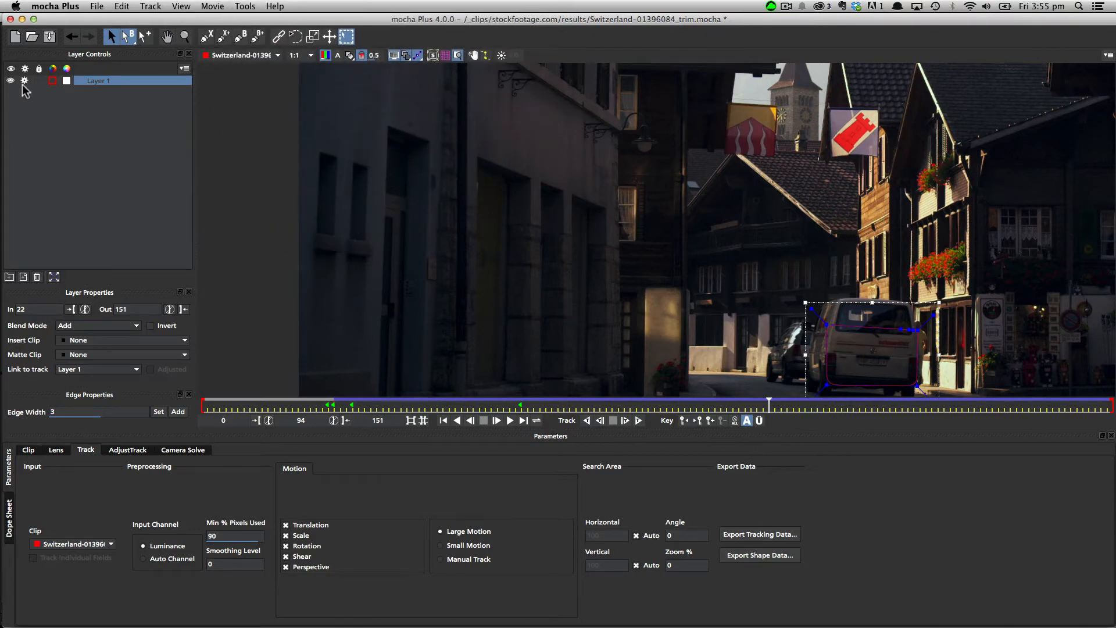
# Step: Rename Layer 1 as van_track and turn off its processing and visibility
pyautogui.doubleClick(94, 81)
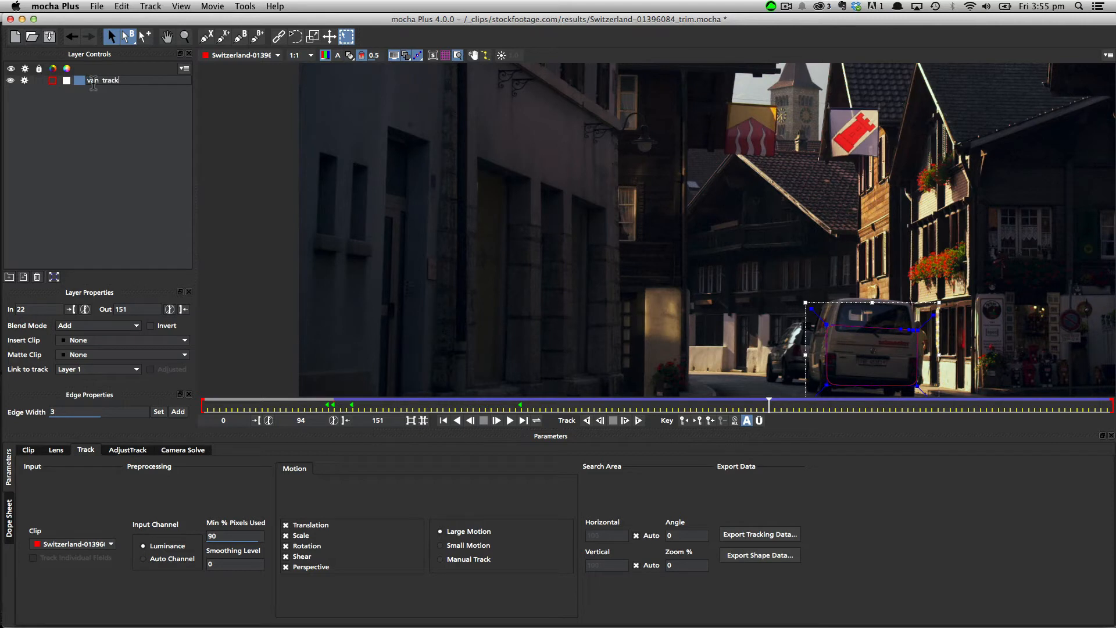
pyautogui.press('Return')
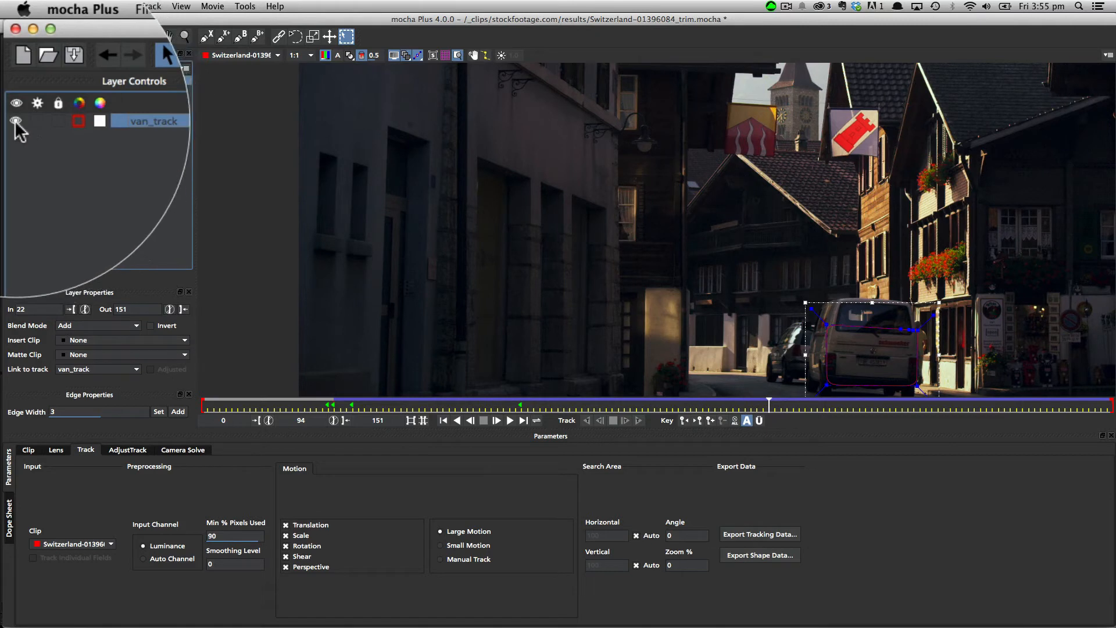
pyautogui.click(16, 122)
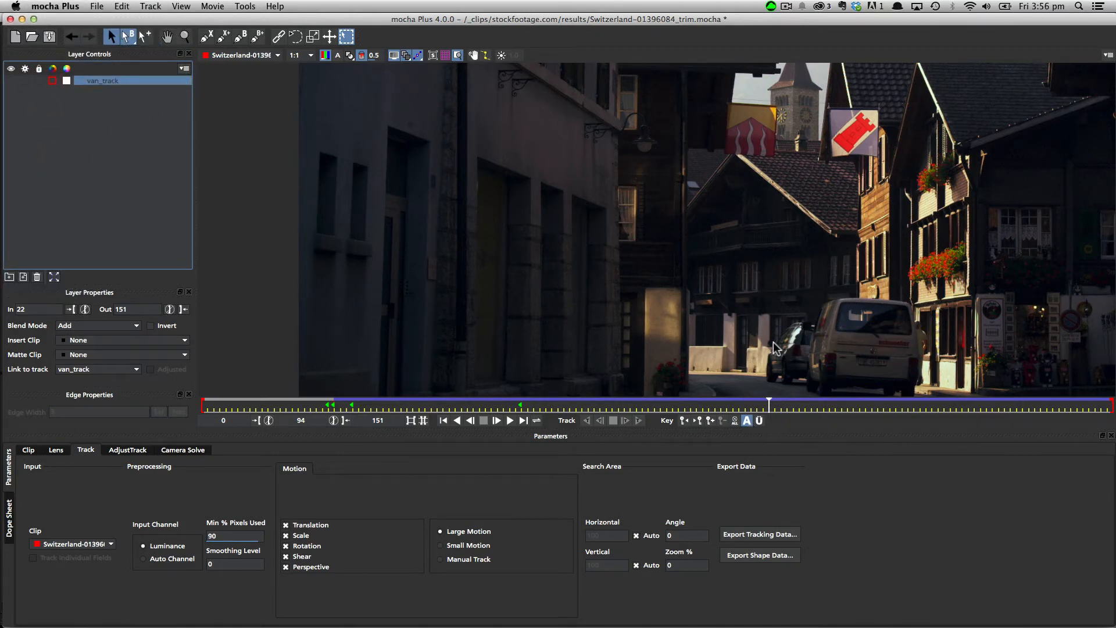
# Step: At frame 49, draw a four-point X-spline around the van's number plate as a new layer
pyautogui.moveTo(767, 403); pyautogui.dragTo(497, 401)
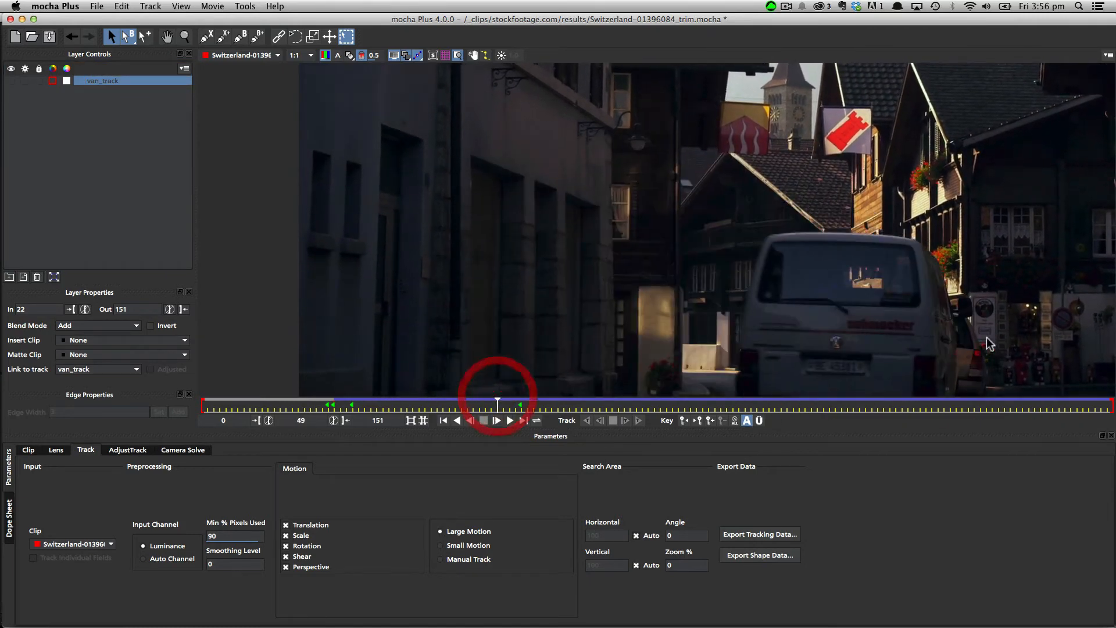
pyautogui.moveTo(909, 339); pyautogui.dragTo(778, 273)
pyautogui.click(758, 283)
pyautogui.press('z')
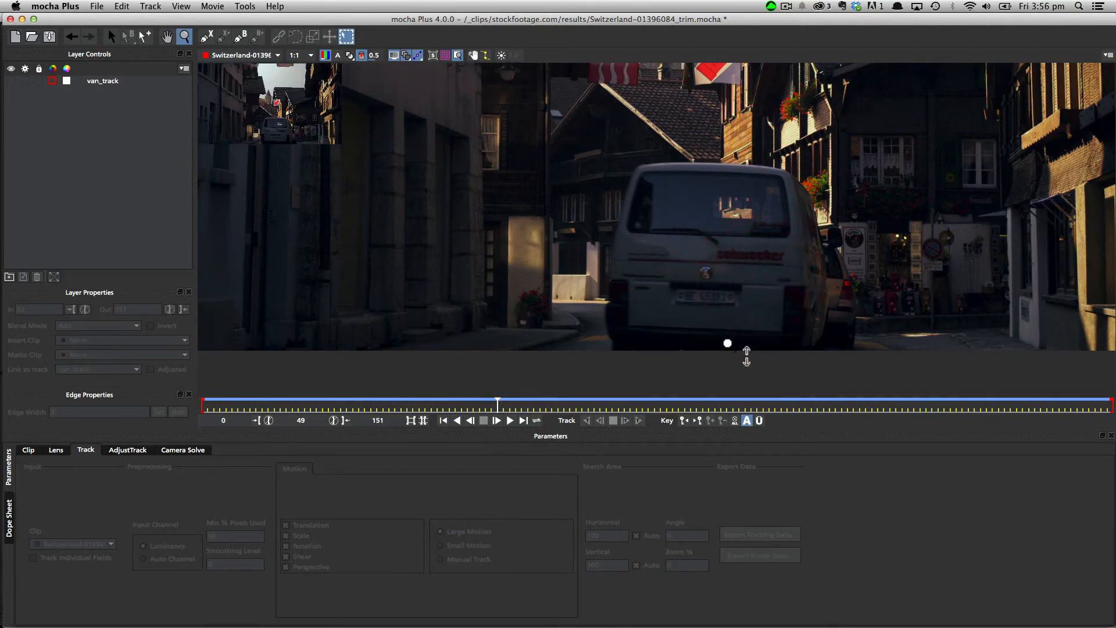
pyautogui.moveTo(728, 342); pyautogui.dragTo(707, 204)
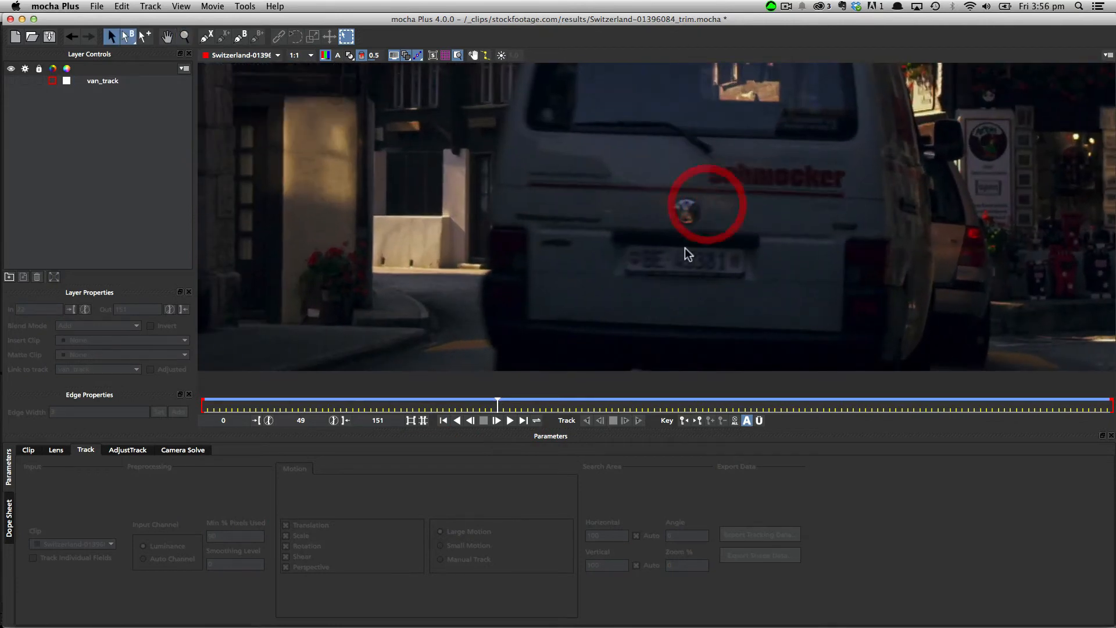
pyautogui.click(206, 36)
pyautogui.click(747, 248)
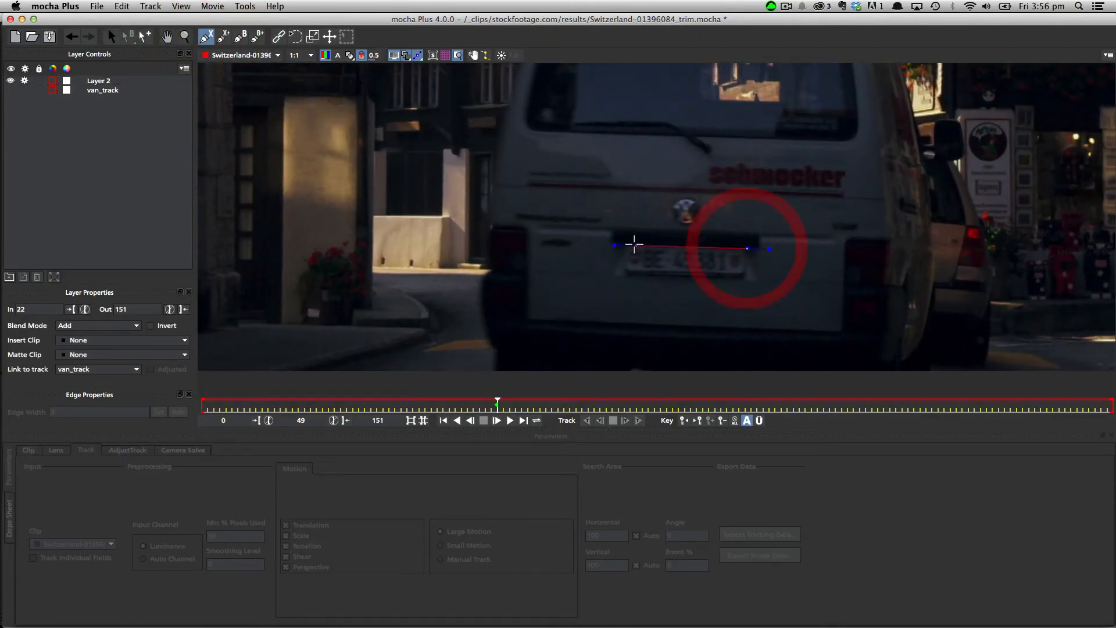
pyautogui.click(623, 240)
pyautogui.click(620, 274)
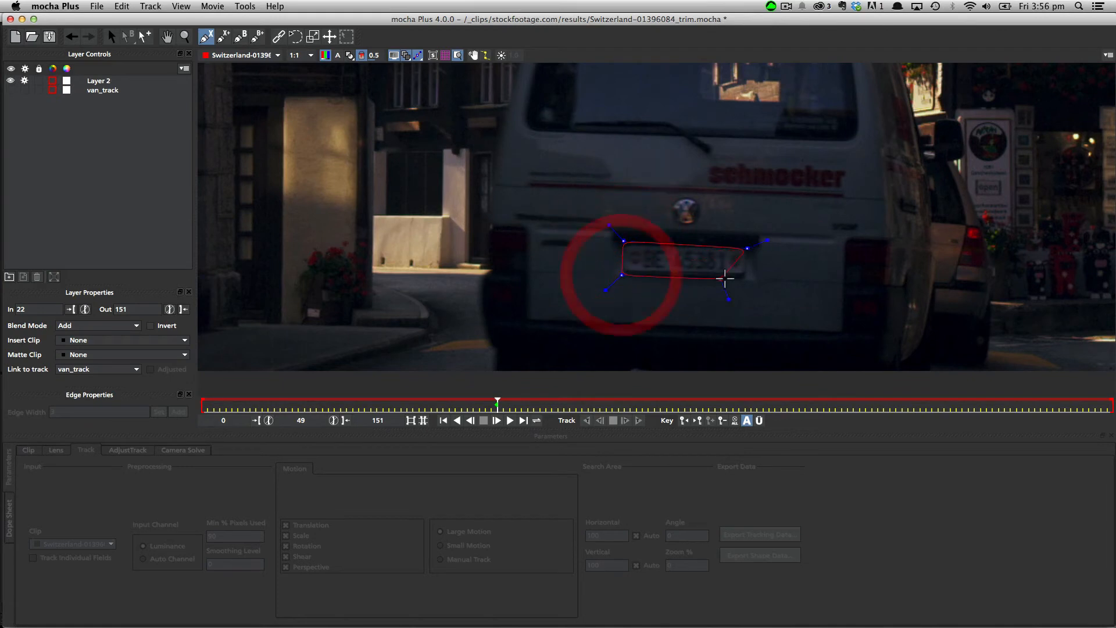
pyautogui.rightClick(746, 275)
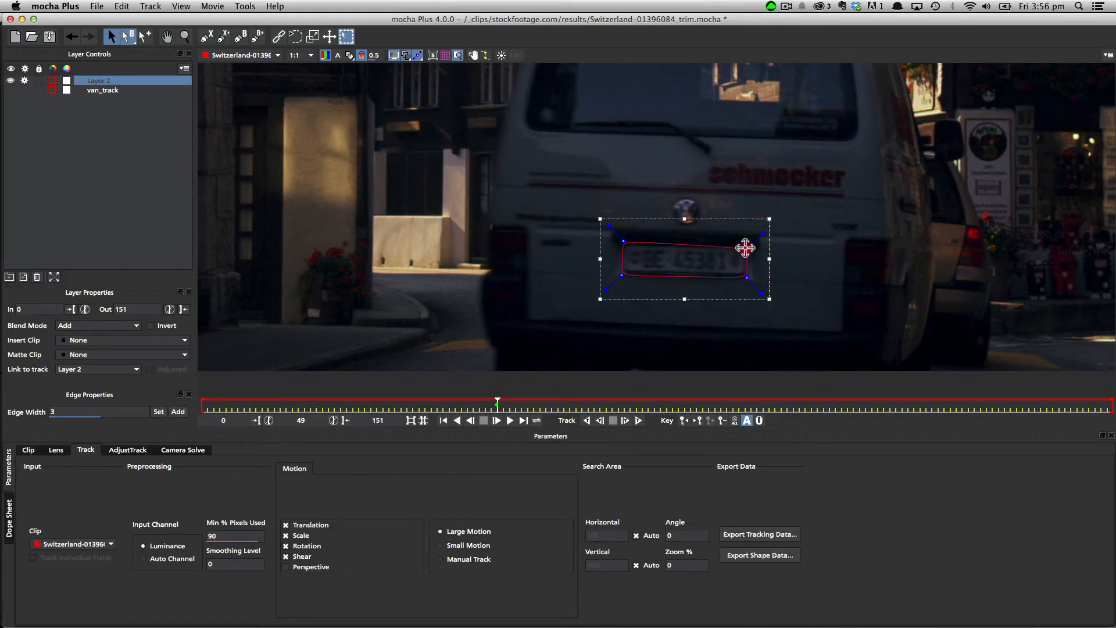
# Step: Fine-tune the corner points of the number plate shape and link Layer 2 to the van_track track
pyautogui.click(743, 269)
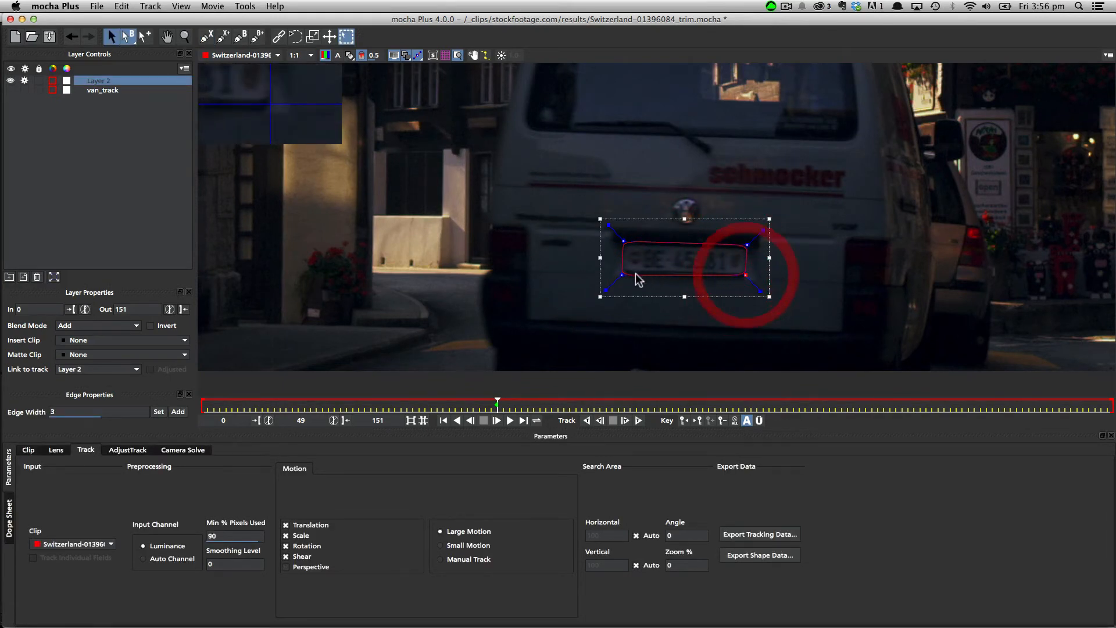
pyautogui.click(620, 241)
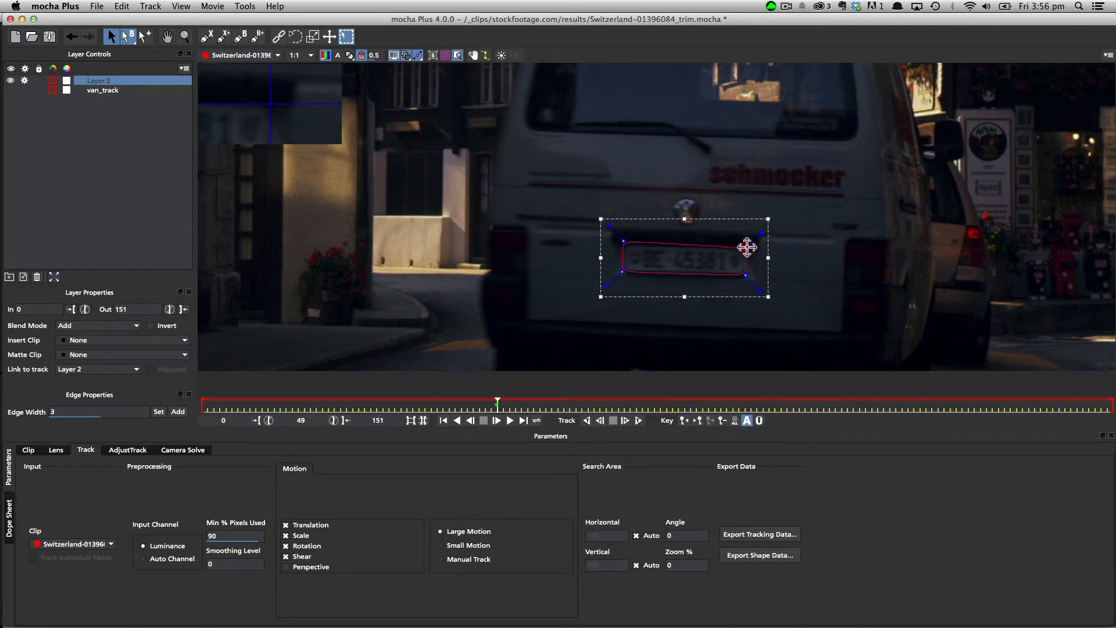
pyautogui.click(623, 243)
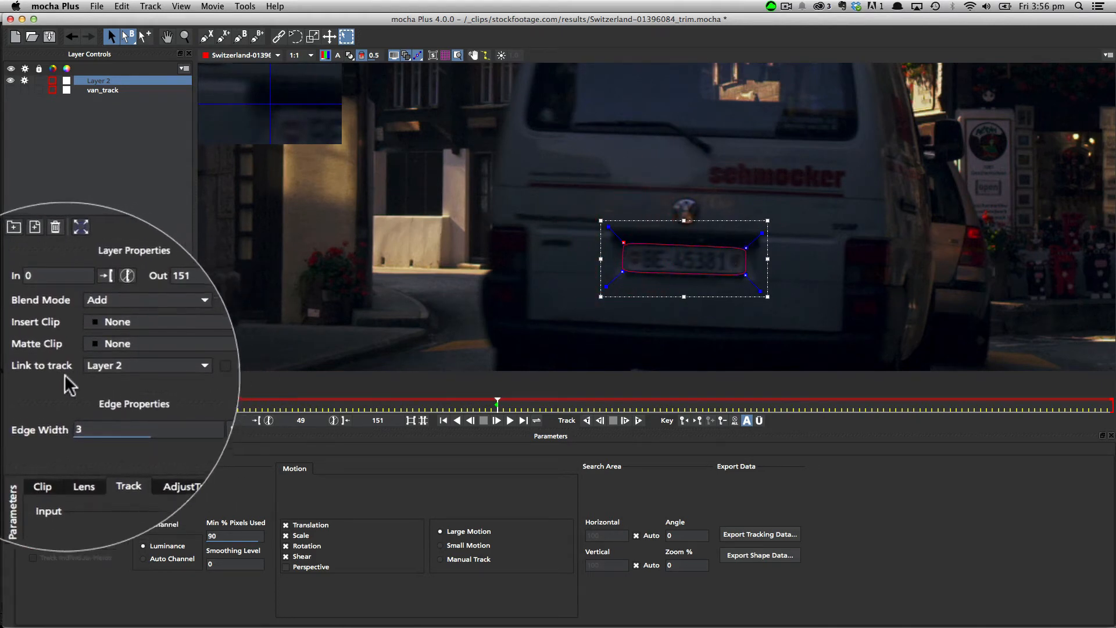
pyautogui.click(133, 370)
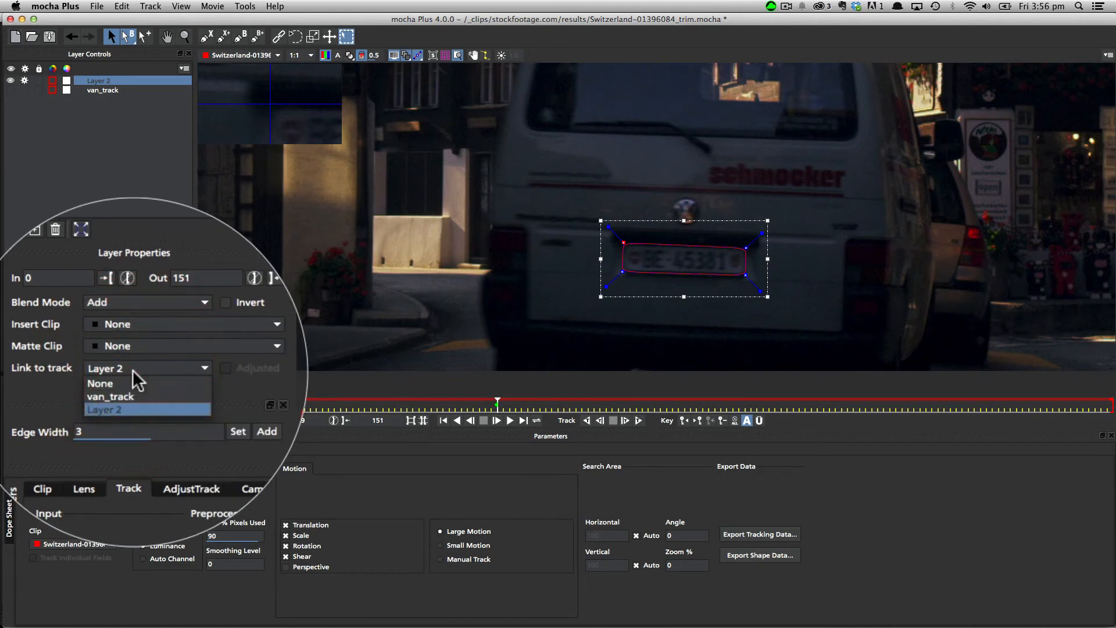
pyautogui.click(113, 396)
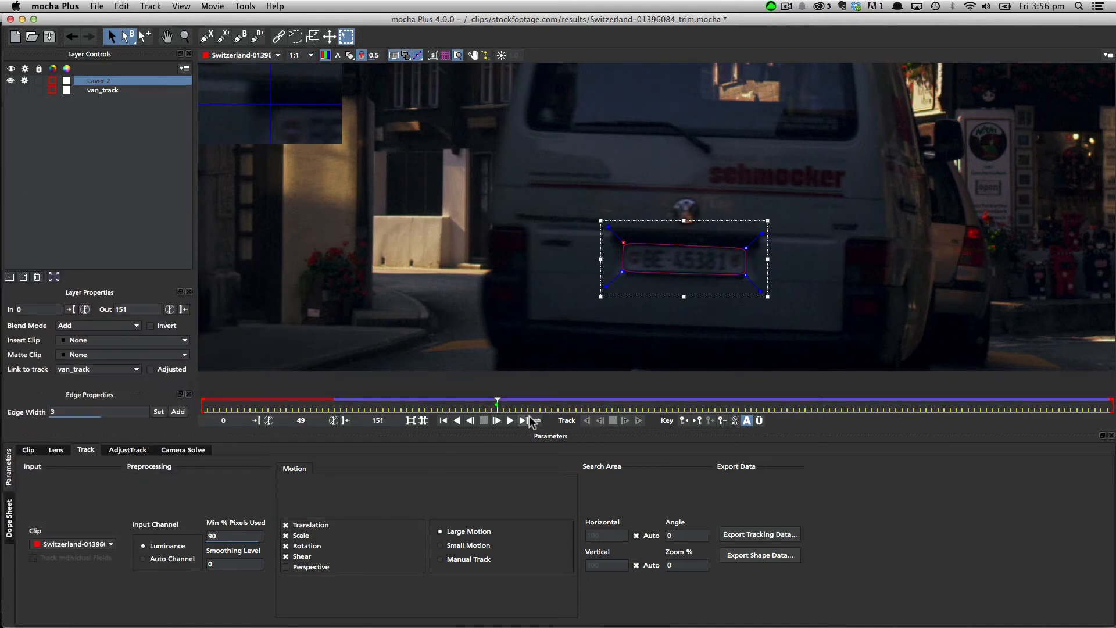
# Step: Export the selected number plate layer as Adobe Premiere shape data and copy it to the clipboard
pyautogui.moveTo(494, 401)
pyautogui.mouseDown()
pyautogui.moveTo(1081, 404)
pyautogui.moveTo(392, 407)
pyautogui.moveTo(372, 410)
pyautogui.moveTo(396, 419)
pyautogui.moveTo(369, 420)
pyautogui.moveTo(830, 409)
pyautogui.moveTo(374, 412)
pyautogui.moveTo(673, 412)
pyautogui.moveTo(373, 411)
pyautogui.moveTo(964, 376)
pyautogui.moveTo(496, 384)
pyautogui.mouseUp()
pyautogui.click(756, 555)
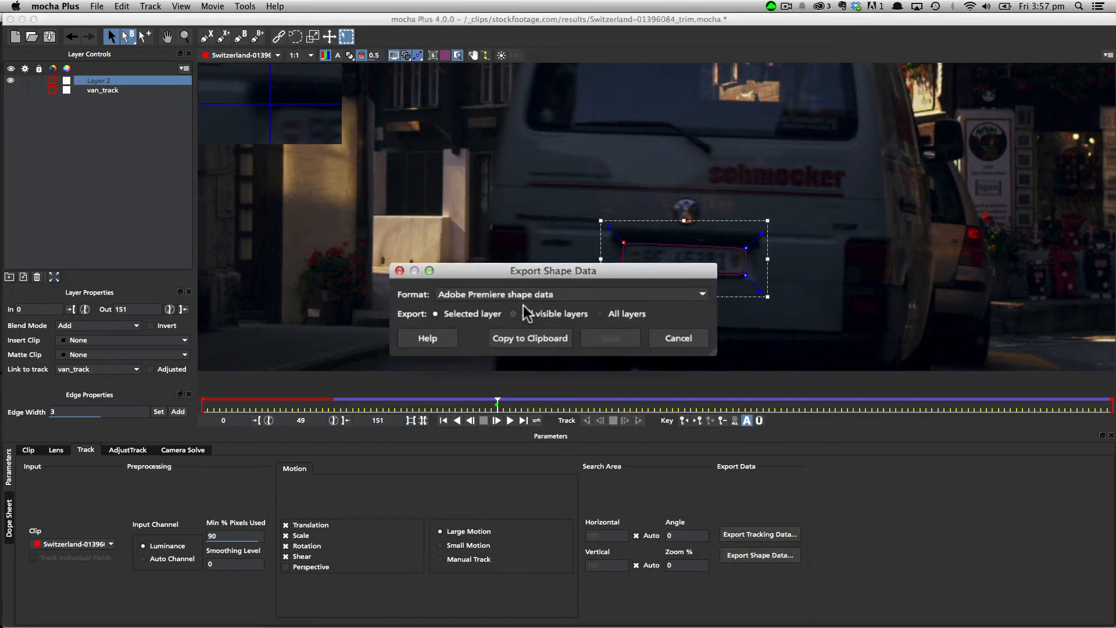
pyautogui.click(552, 279)
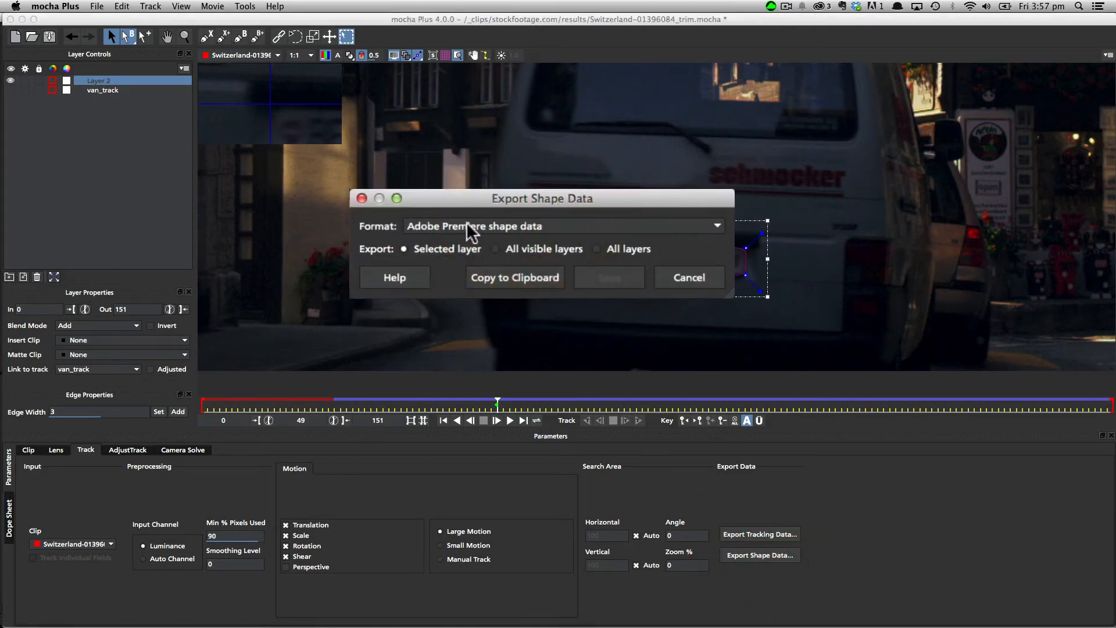
pyautogui.click(497, 279)
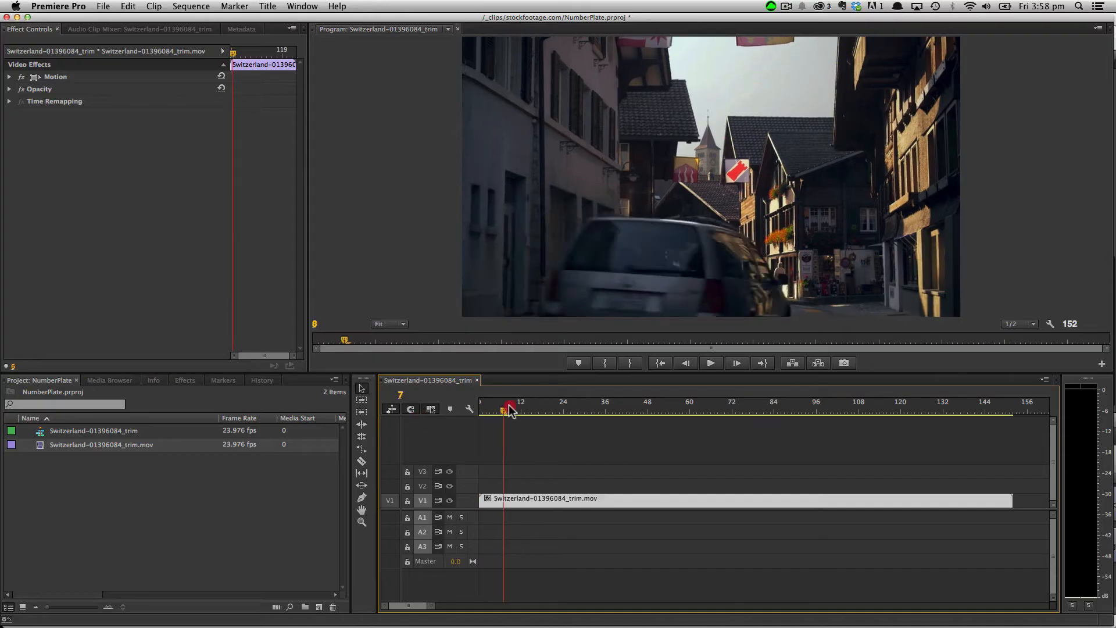
# Step: Switch to Premiere Pro, place a second copy of Switzerland-01396084_trim.mov on track V2 above the original, and select it
pyautogui.moveTo(852, 377); pyautogui.dragTo(616, 410)
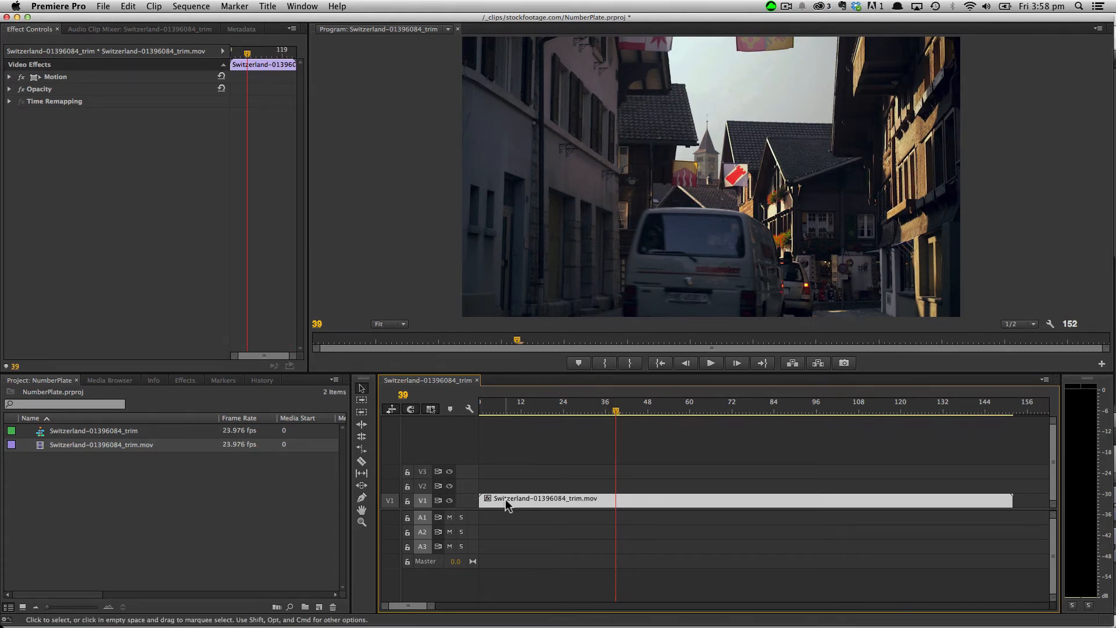
pyautogui.moveTo(86, 455); pyautogui.dragTo(480, 487)
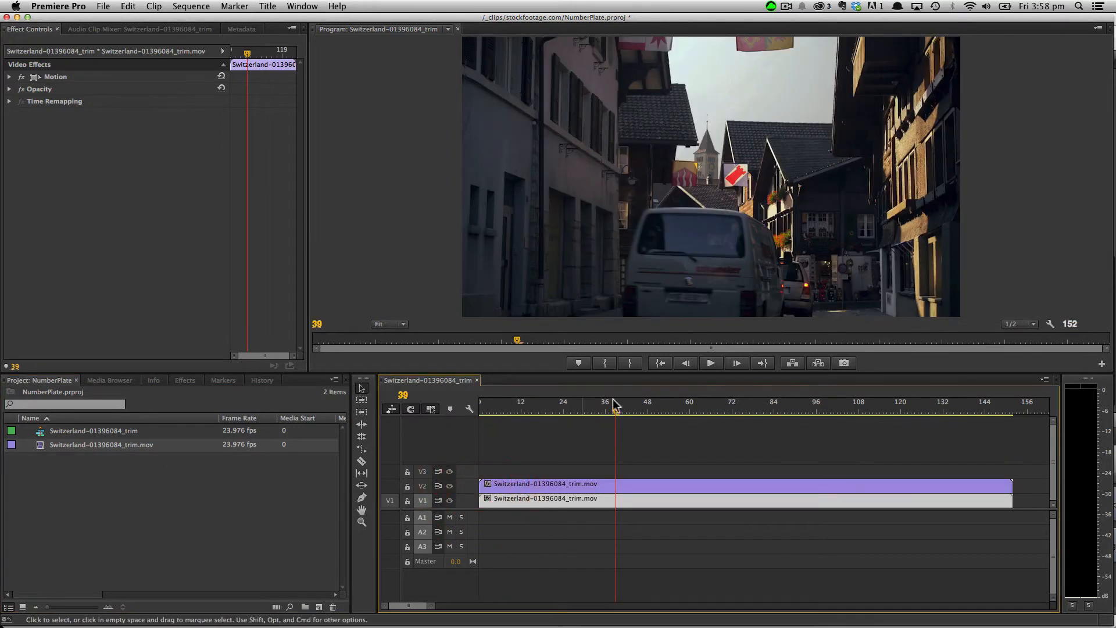
pyautogui.moveTo(616, 412); pyautogui.dragTo(487, 412)
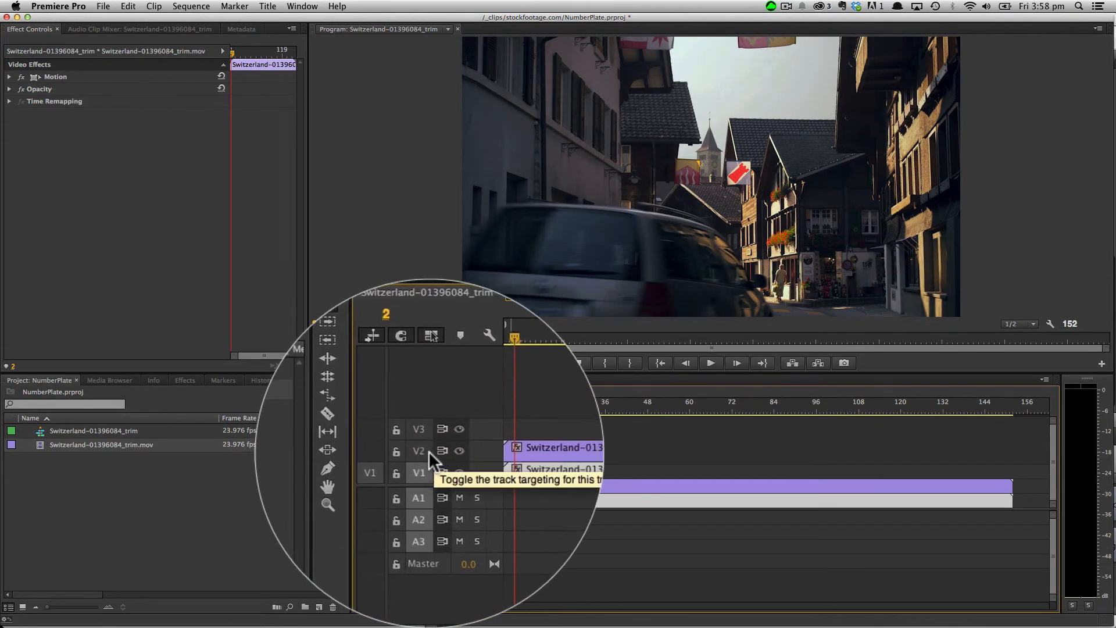
pyautogui.click(540, 485)
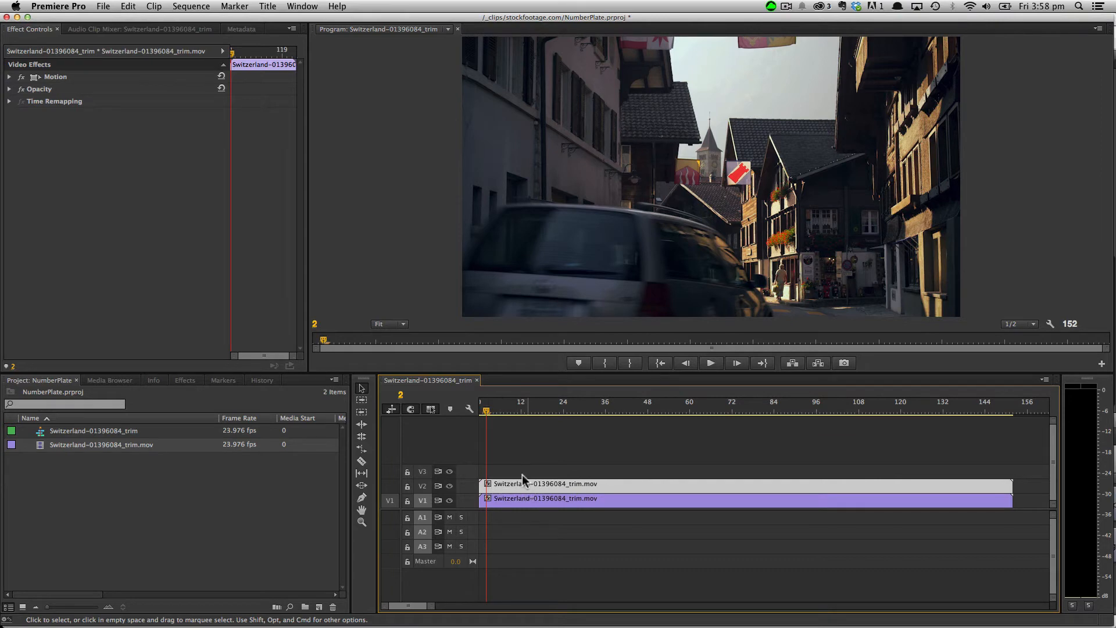
# Step: At frame 0, paste the copied mocha shape onto the V2 clip's Opacity effect
pyautogui.moveTo(494, 409); pyautogui.dragTo(389, 409)
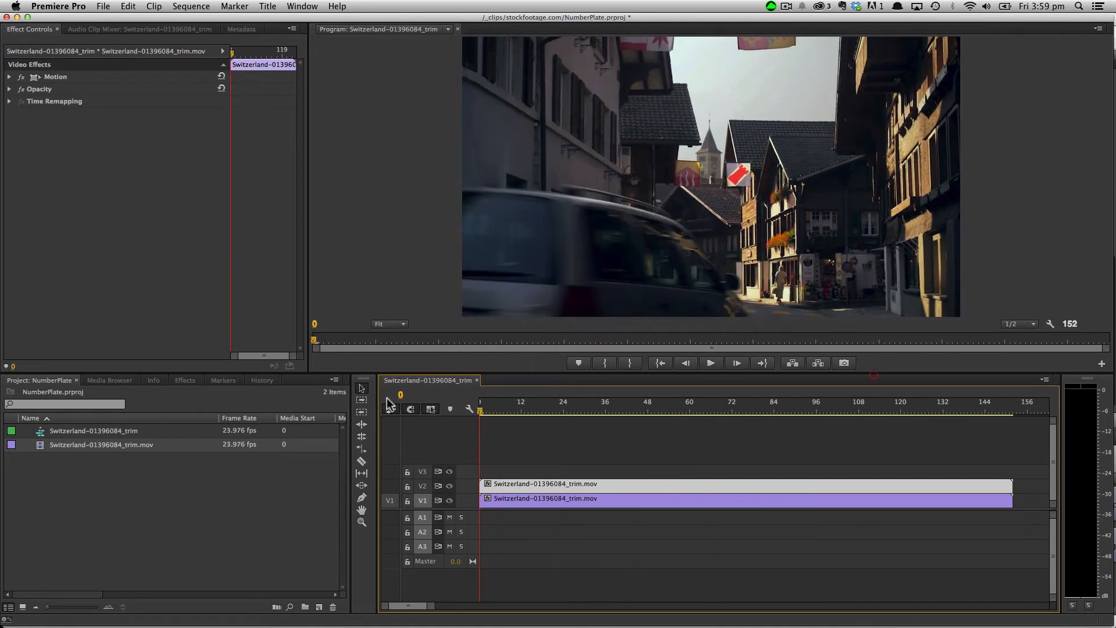
pyautogui.moveTo(485, 408); pyautogui.dragTo(414, 435)
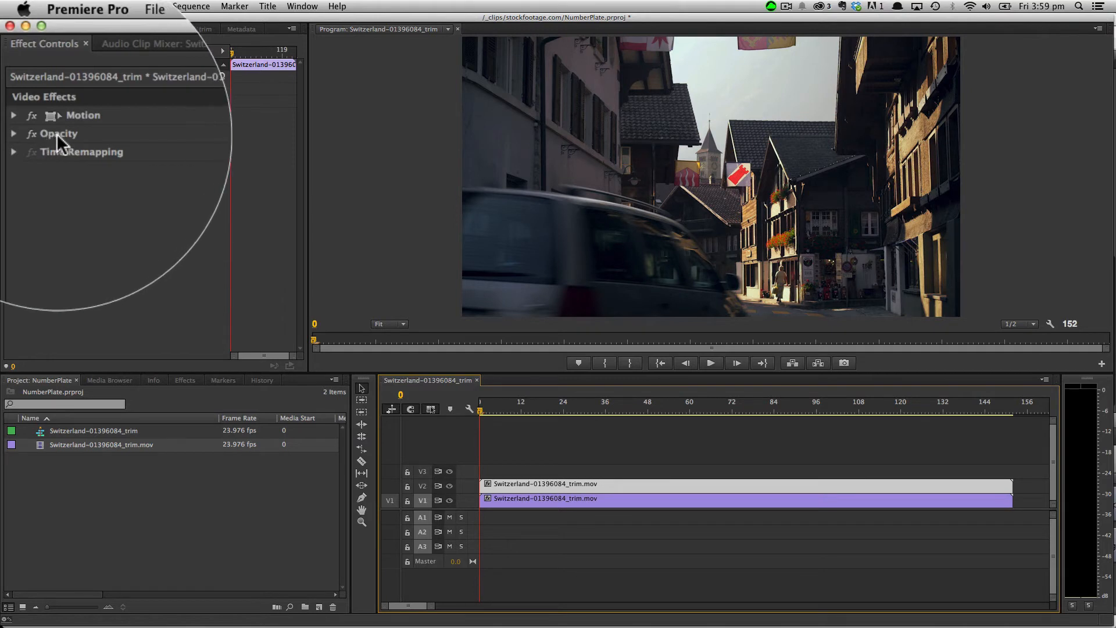
pyautogui.rightClick(49, 131)
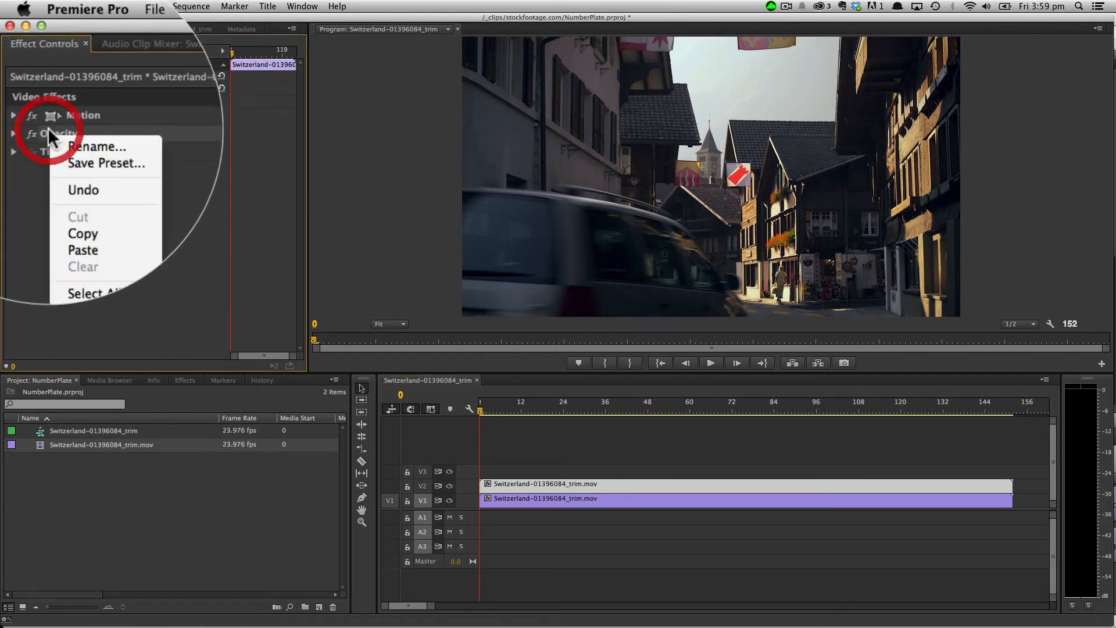
pyautogui.click(87, 172)
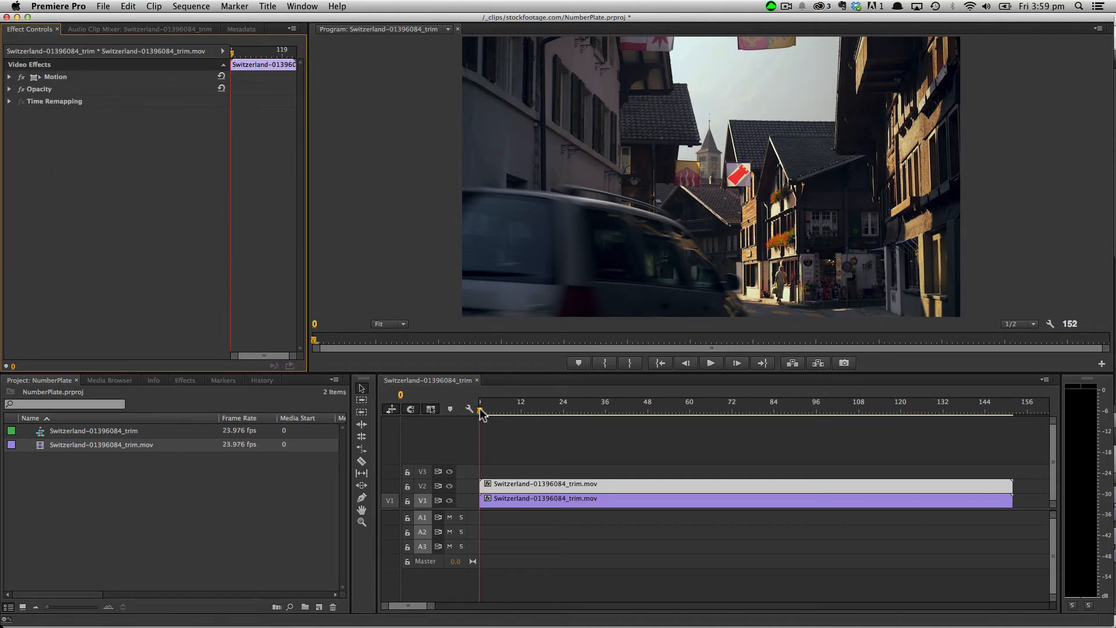
# Step: At frame 33, hide track V1 briefly to check the masked number plate on V2, and show V1 again
pyautogui.moveTo(481, 412); pyautogui.dragTo(594, 415)
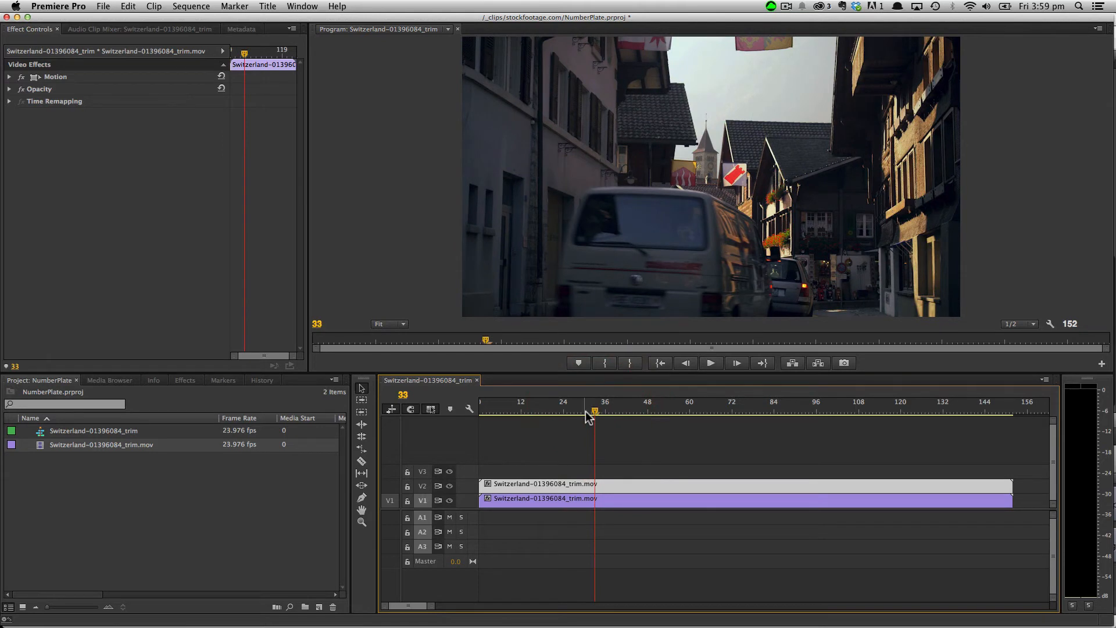
pyautogui.click(449, 500)
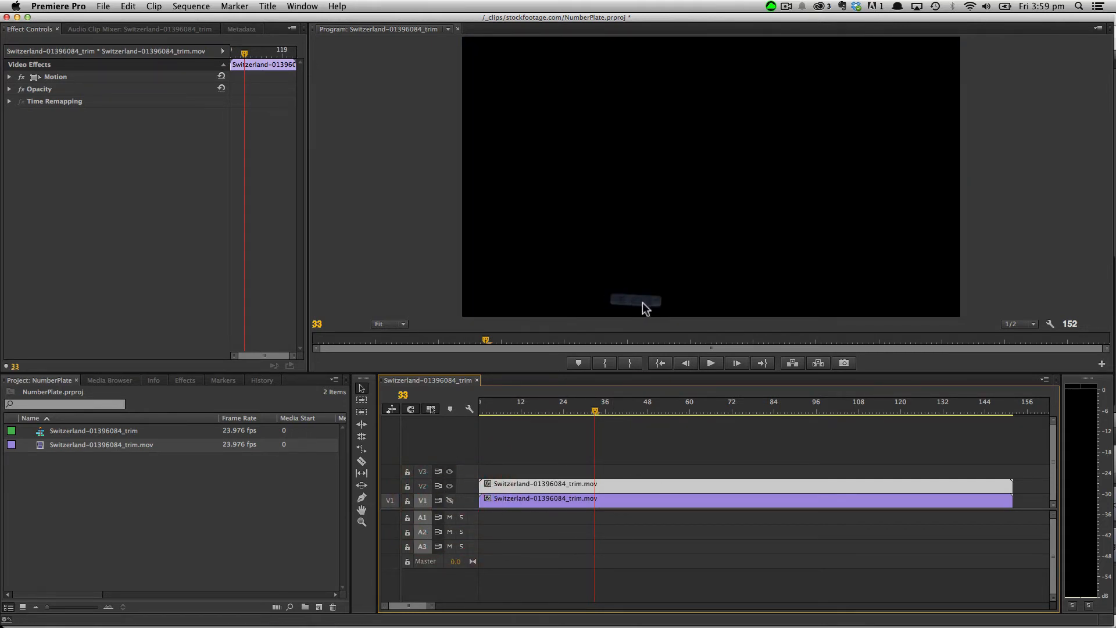
pyautogui.click(450, 501)
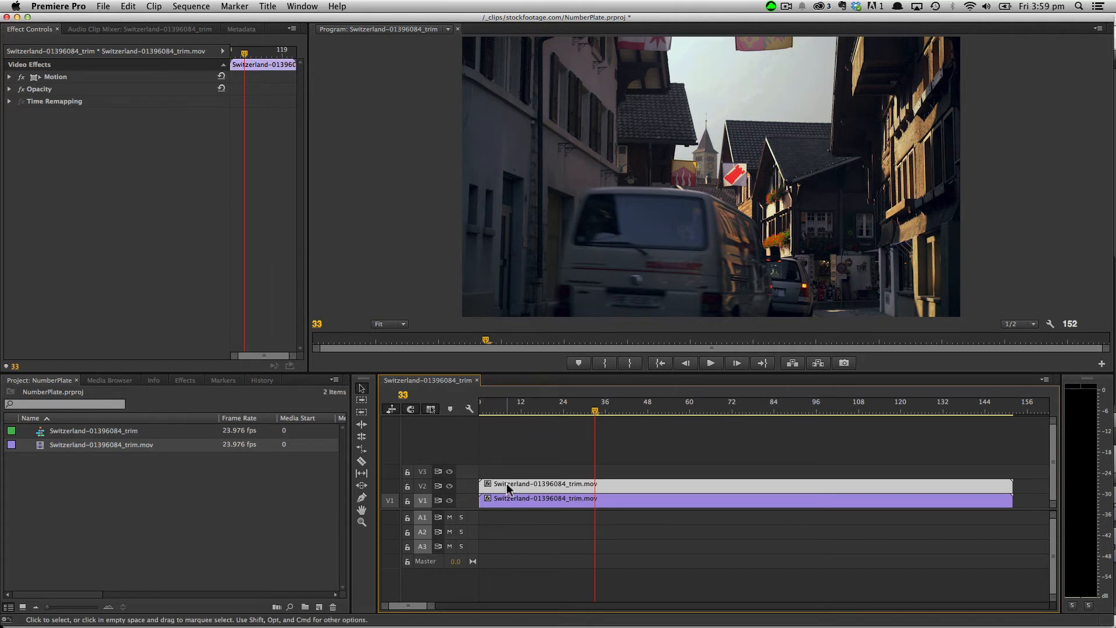
# Step: Expand the V2 clip's Opacity settings and select Mask (Layer 2) to inspect its outline on the number plate
pyautogui.click(15, 136)
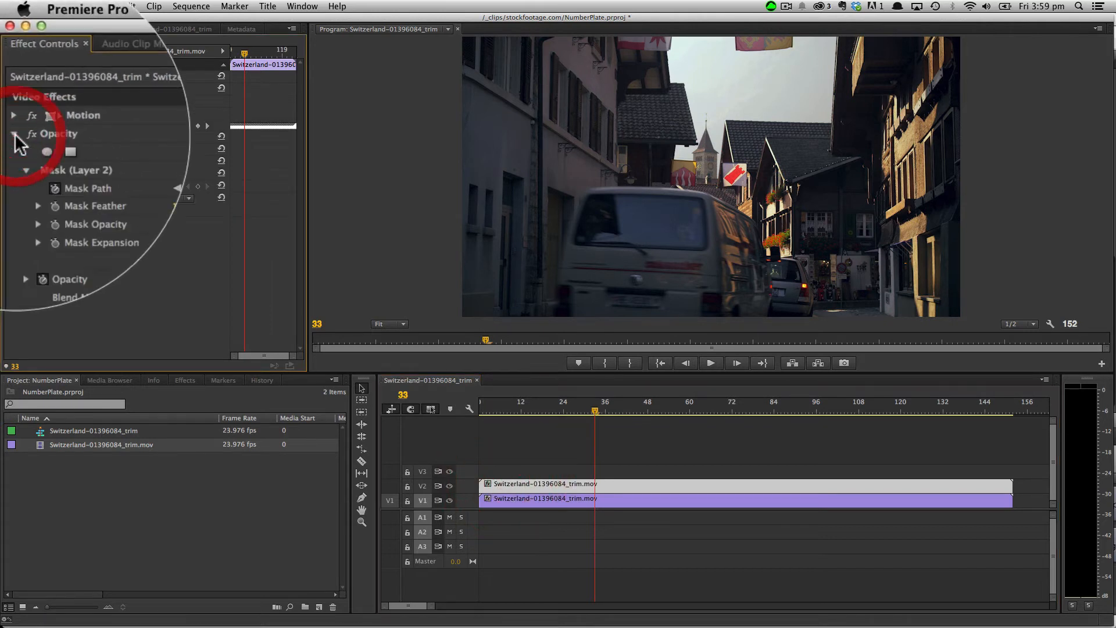
pyautogui.click(87, 169)
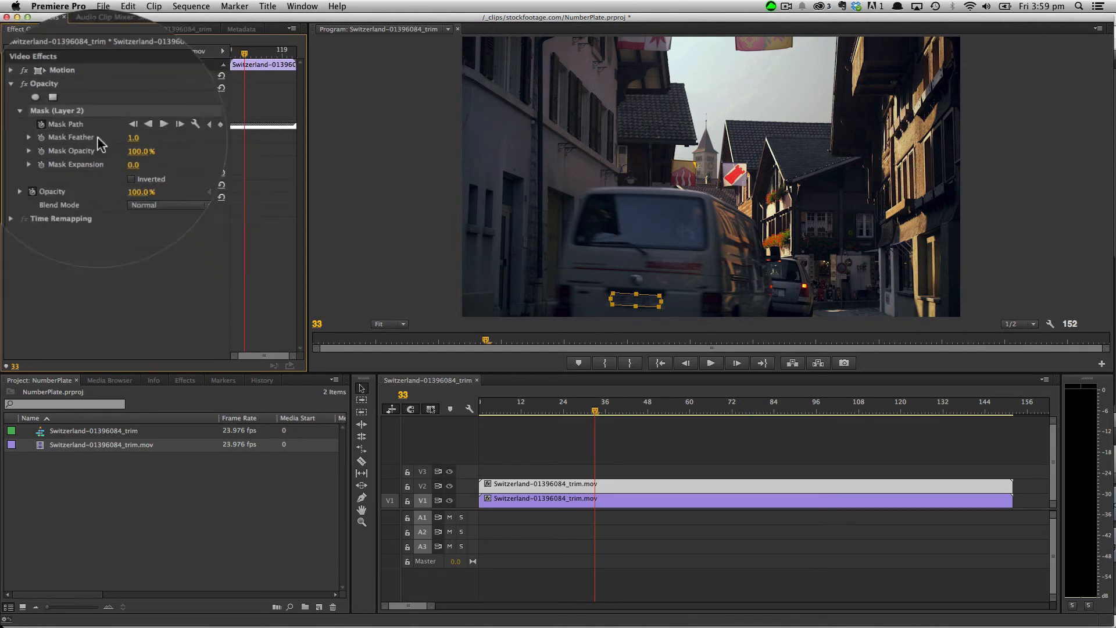
pyautogui.click(591, 411)
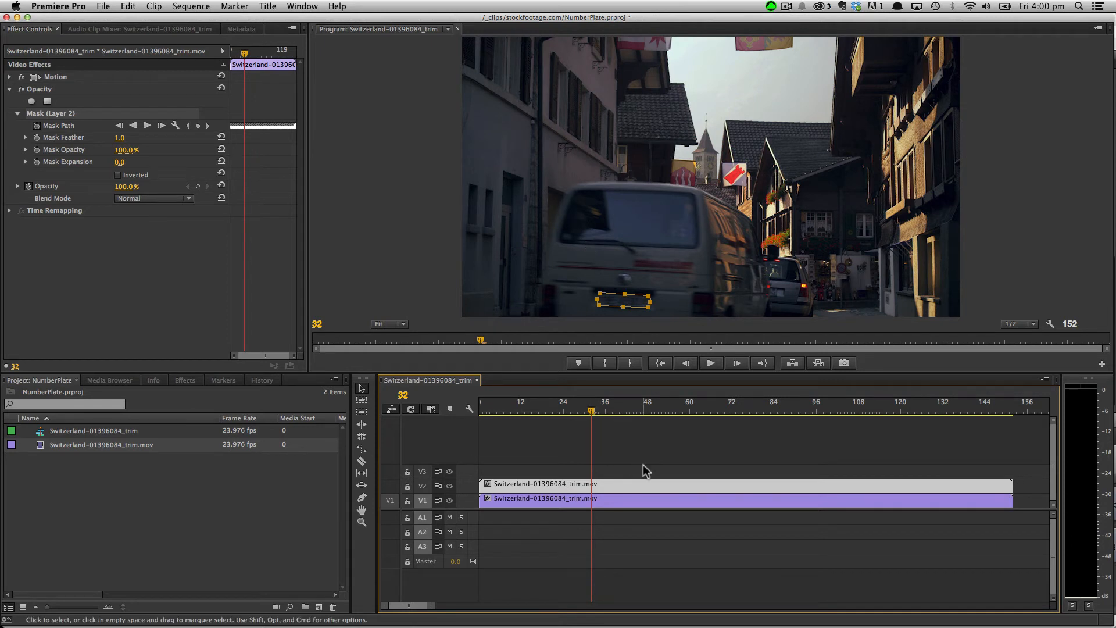
# Step: Apply Fast Blur to the V2 clip, set Blurriness to 14, and deselect the clip
pyautogui.click(178, 380)
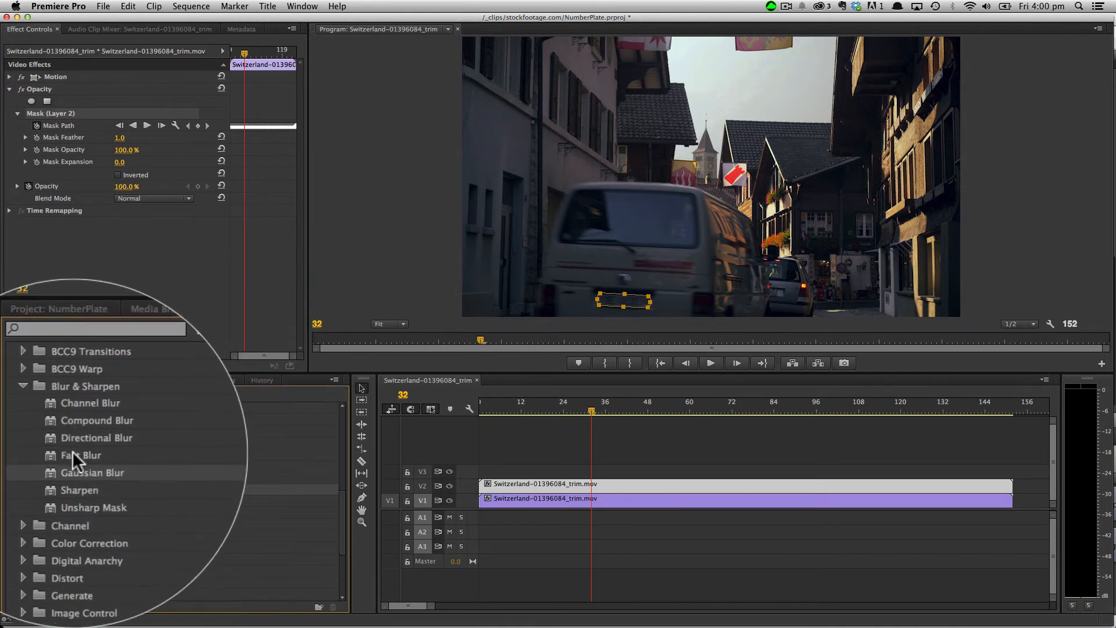
pyautogui.click(84, 451)
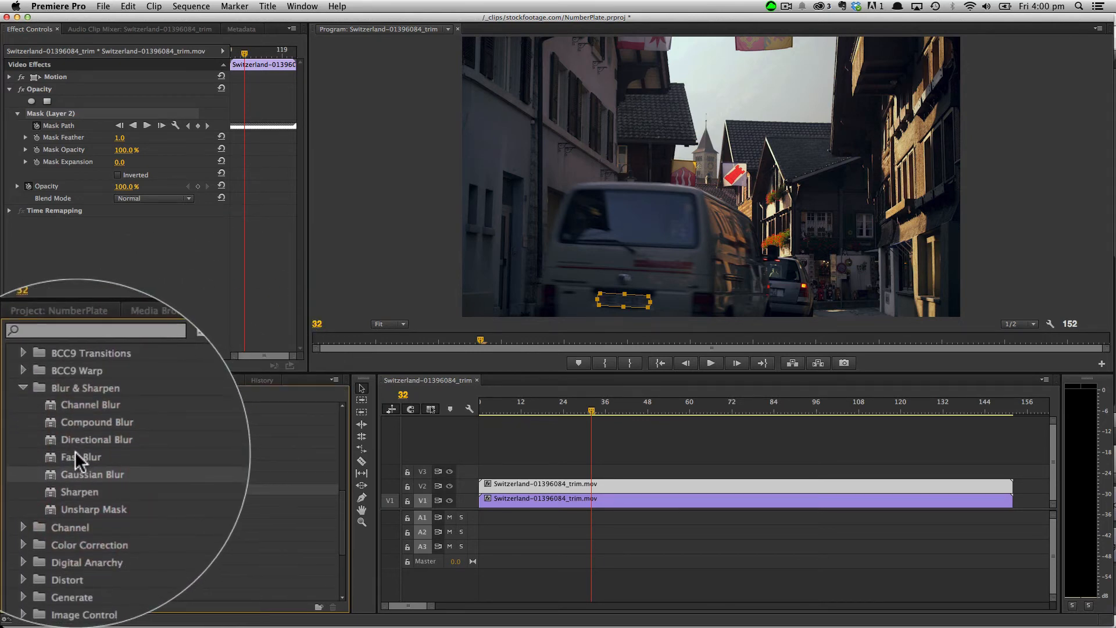
pyautogui.doubleClick(51, 477)
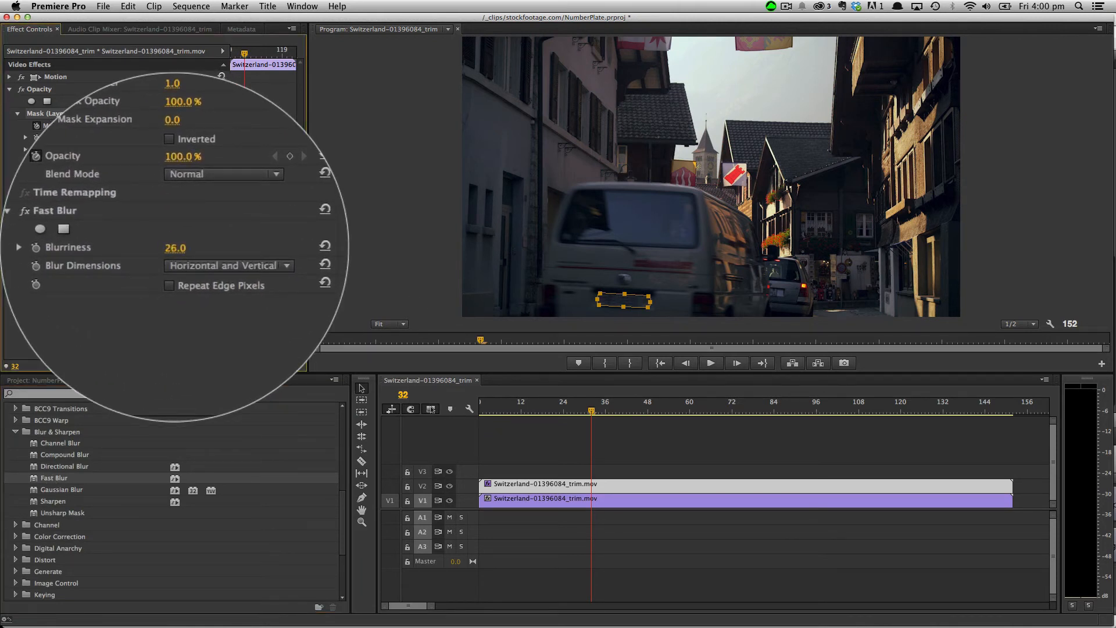
pyautogui.moveTo(136, 247); pyautogui.dragTo(129, 248)
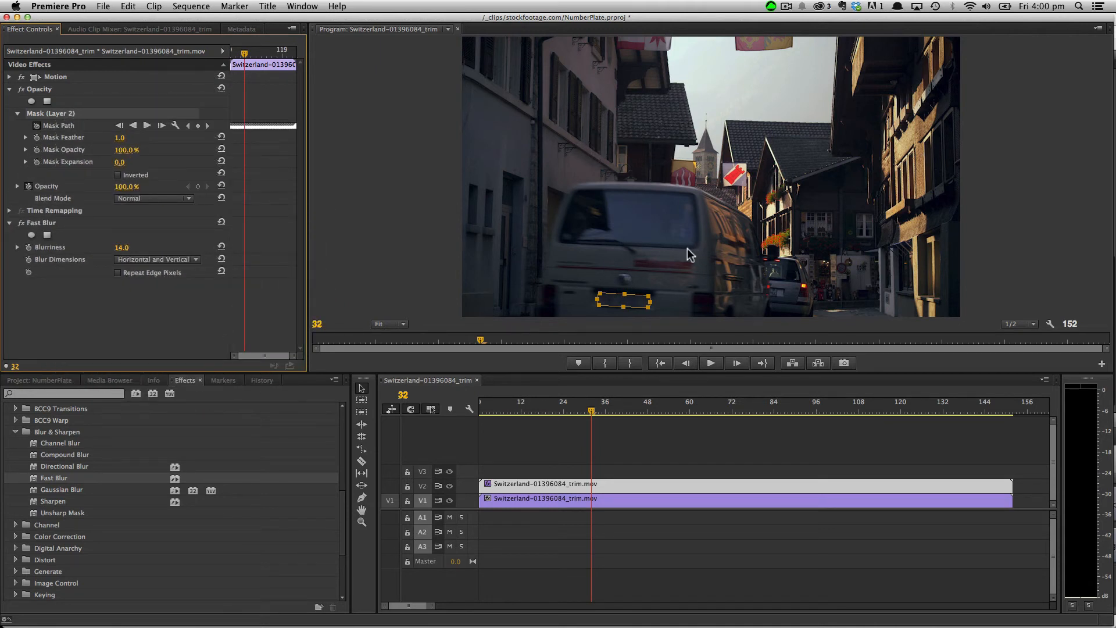
pyautogui.click(660, 448)
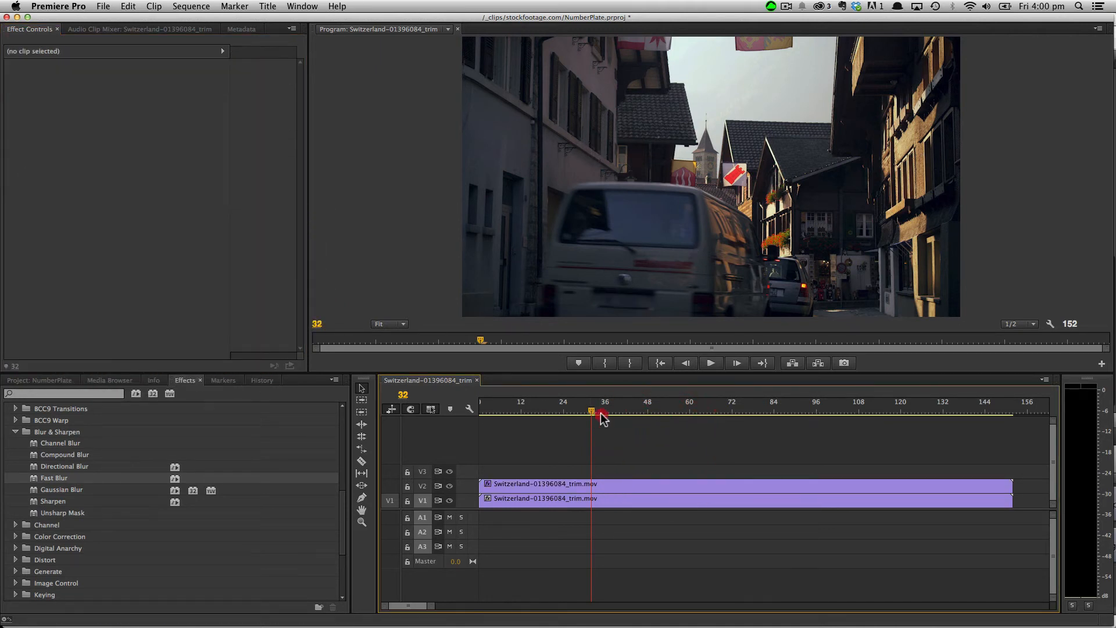
# Step: At frame 28, toggle the V2 clip's Opacity effect off and on to compare the blur with and without the mask
pyautogui.moveTo(593, 413); pyautogui.dragTo(576, 386)
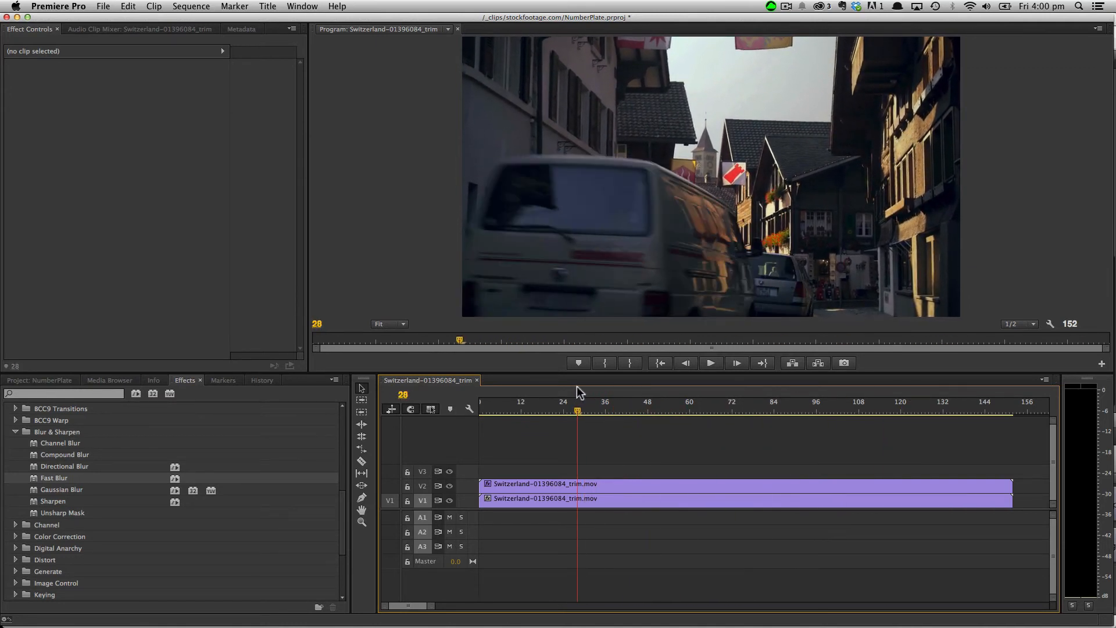
pyautogui.click(536, 484)
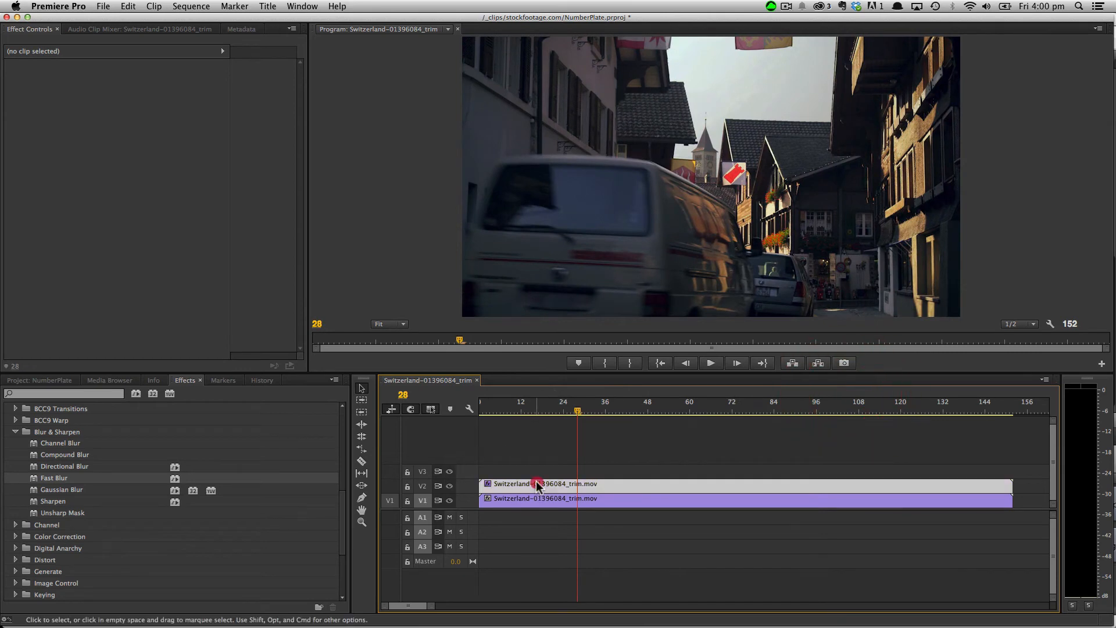
pyautogui.click(21, 89)
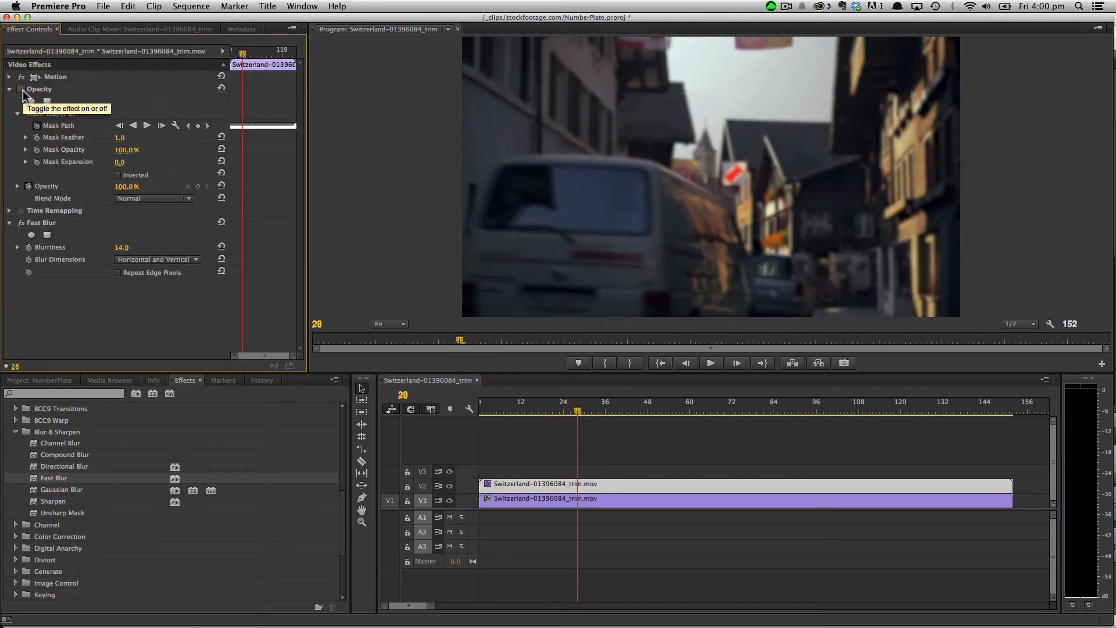
pyautogui.click(22, 89)
pyautogui.click(22, 90)
pyautogui.click(21, 90)
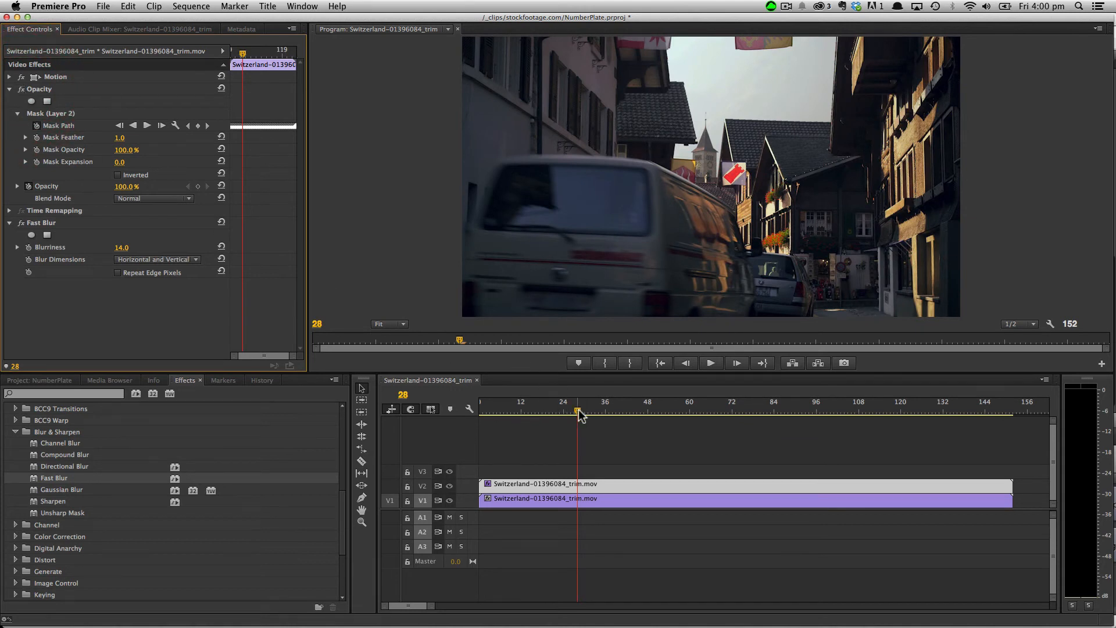
pyautogui.moveTo(578, 414)
pyautogui.mouseDown()
pyautogui.moveTo(742, 416)
pyautogui.moveTo(575, 414)
pyautogui.mouseUp()
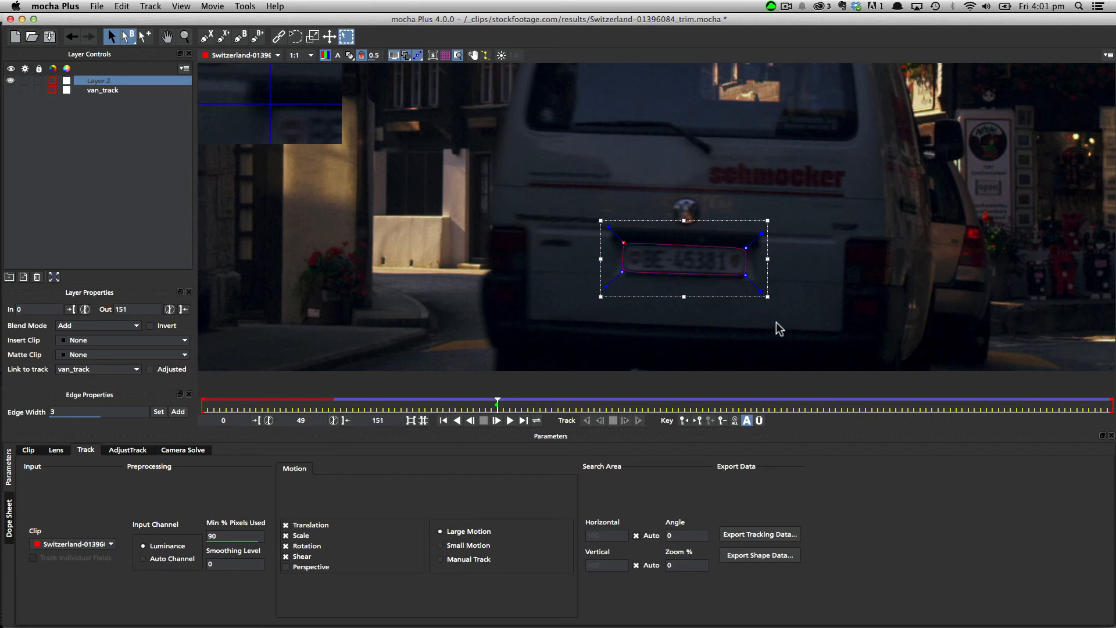
# Step: Switch to mocha Plus and draw a four-point X-spline around the red logo on the van's back as a new layer
pyautogui.click(92, 91)
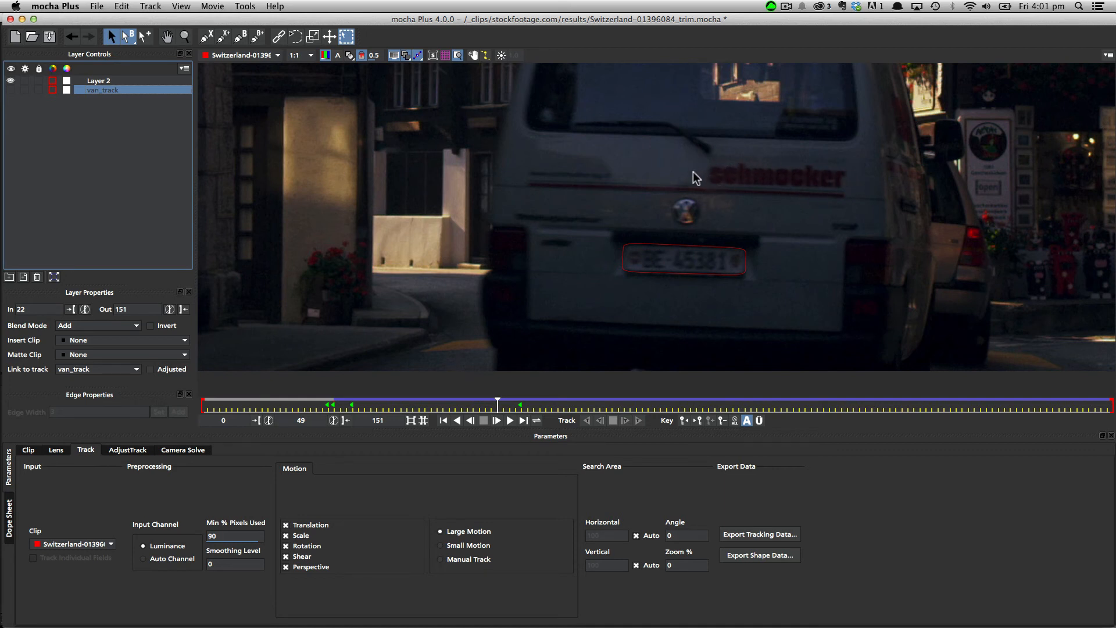
pyautogui.click(208, 43)
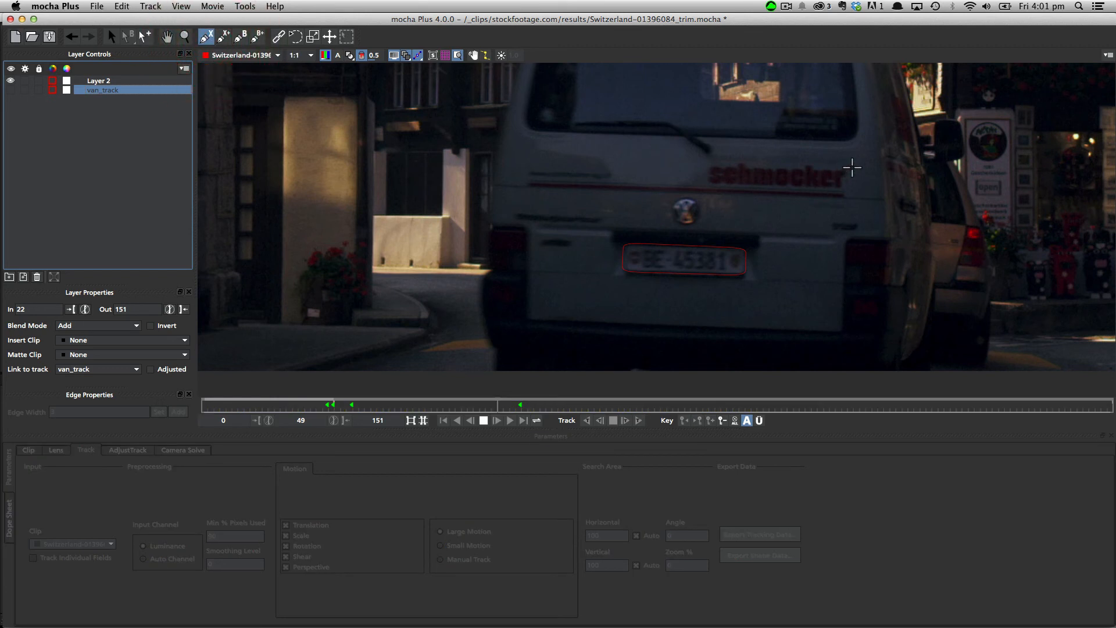
pyautogui.click(842, 169)
pyautogui.click(705, 162)
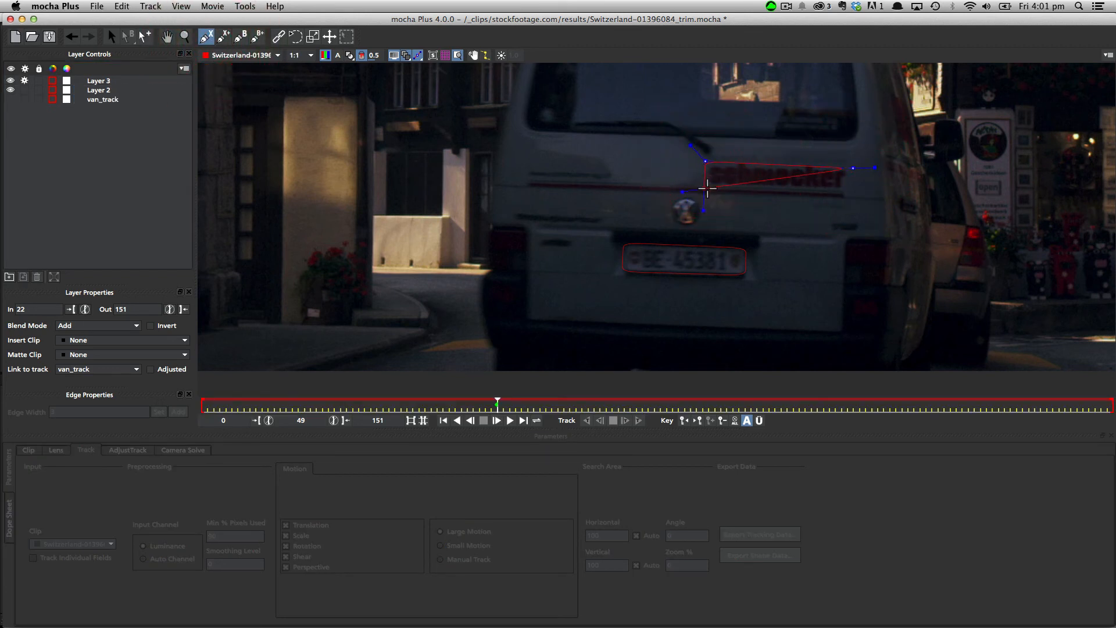
pyautogui.click(706, 188)
pyautogui.rightClick(852, 192)
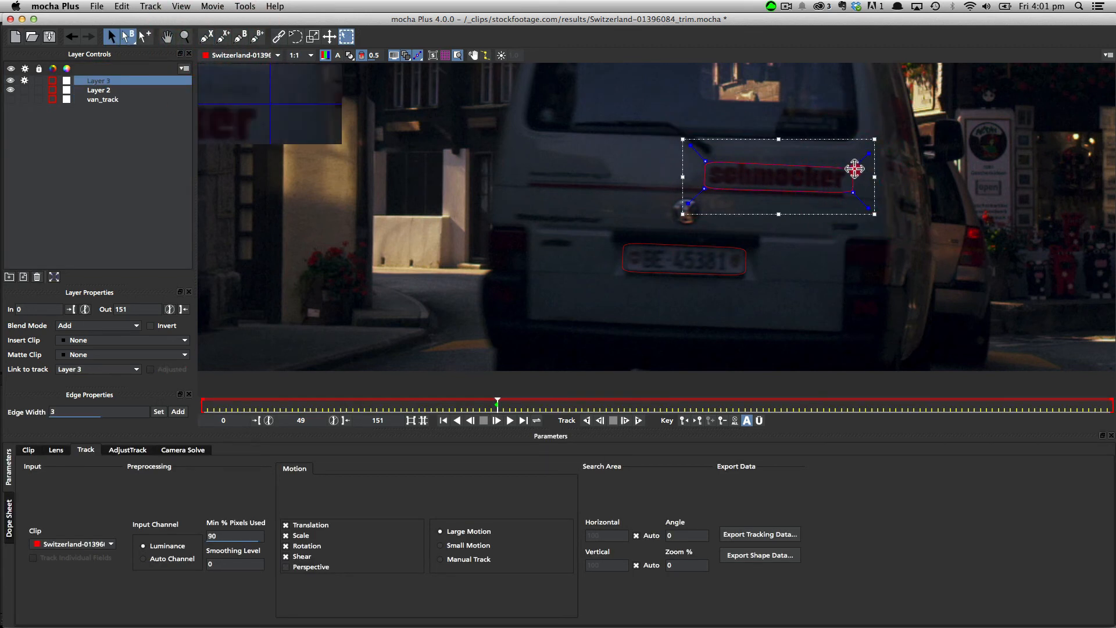
pyautogui.click(851, 166)
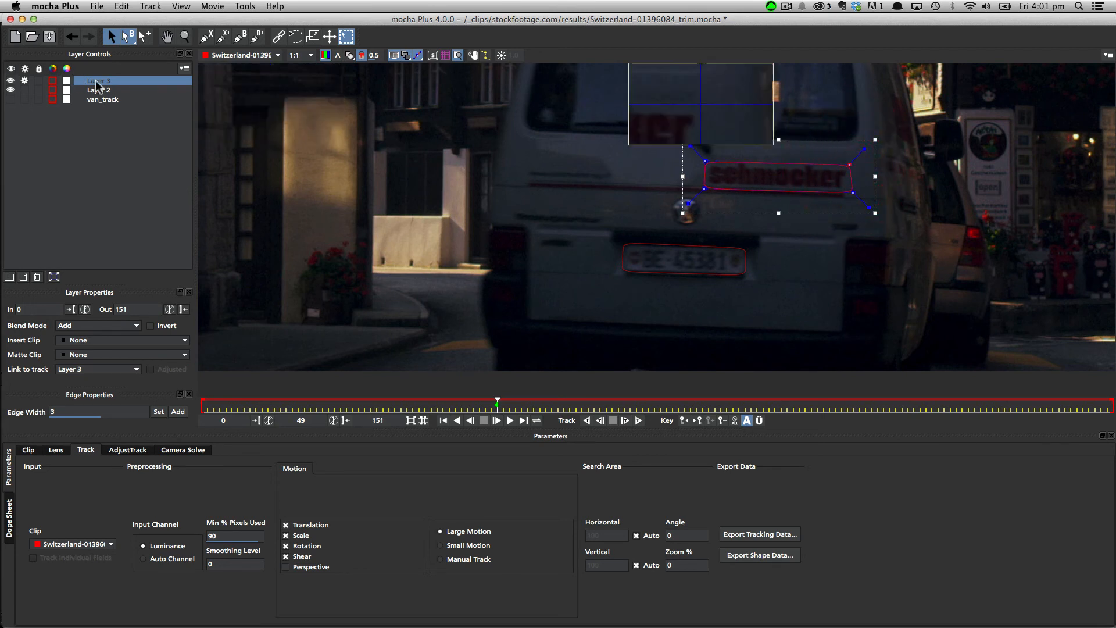
# Step: Rename the new logo shape's layer as logo_blur
pyautogui.doubleClick(96, 81)
pyautogui.write('loc')
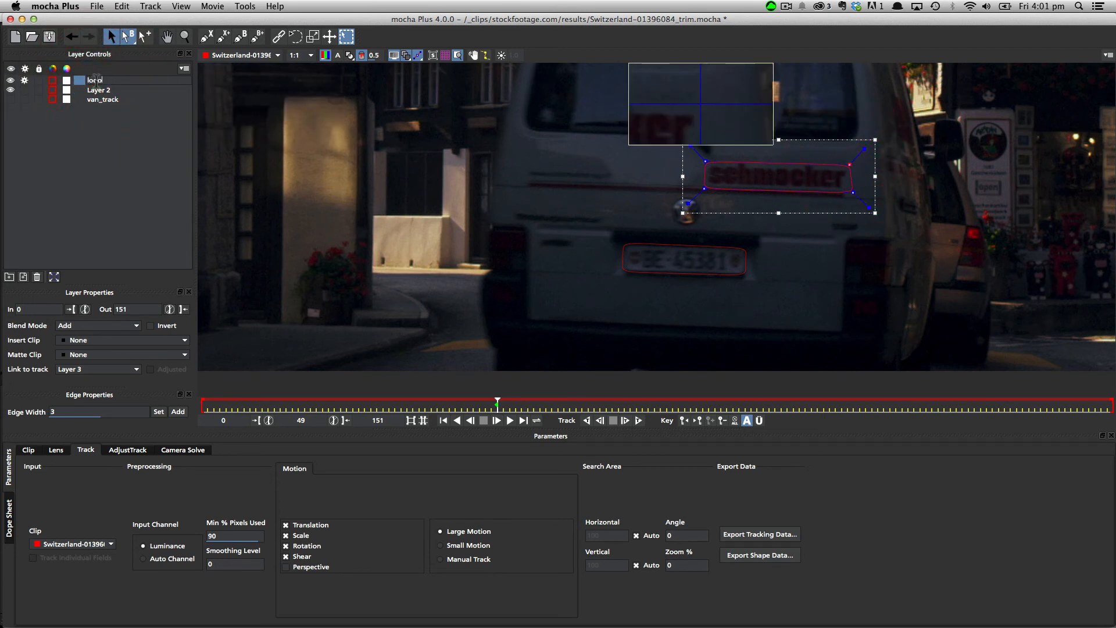
pyautogui.press('Return')
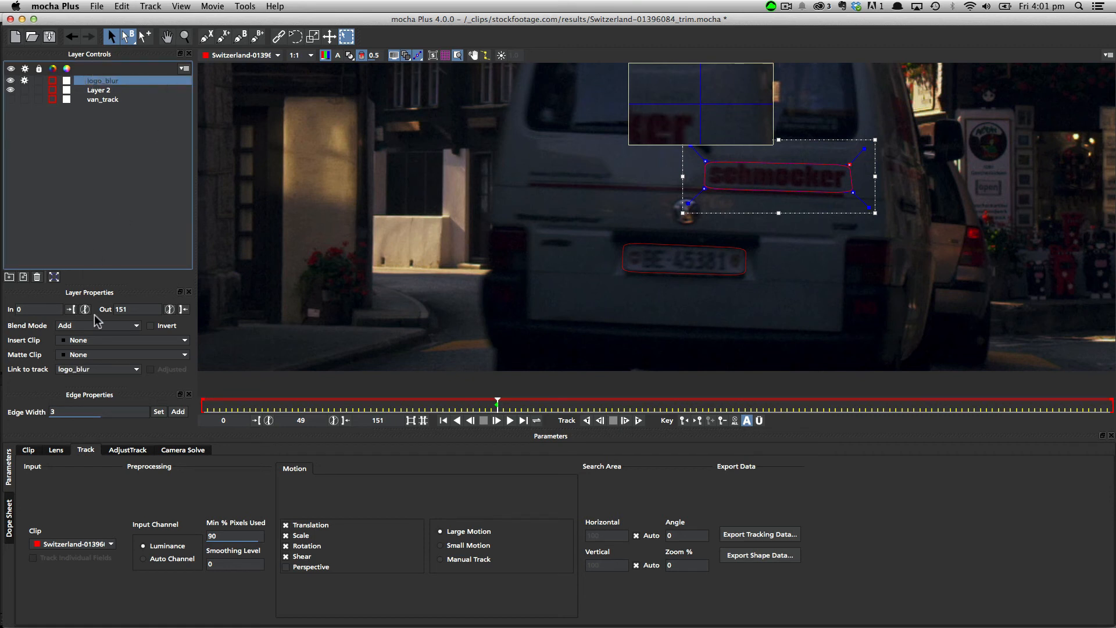
# Step: Link the logo_blur layer to the van_track track and scrub to frame 53 to check that the shape follows the logo
pyautogui.click(98, 369)
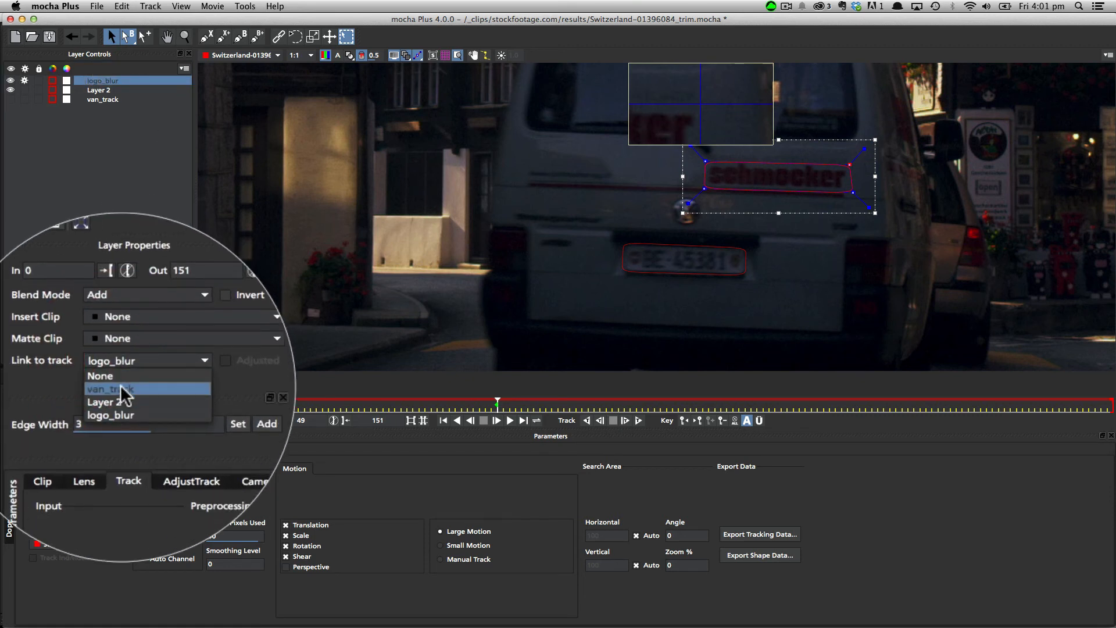
pyautogui.click(83, 388)
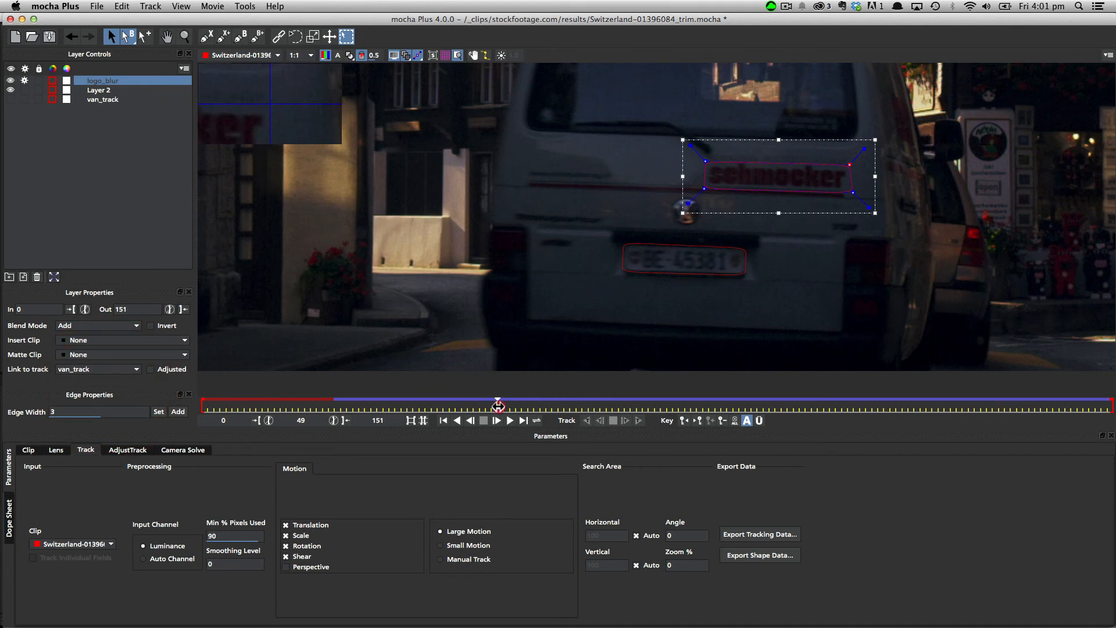
pyautogui.moveTo(498, 406); pyautogui.dragTo(523, 415)
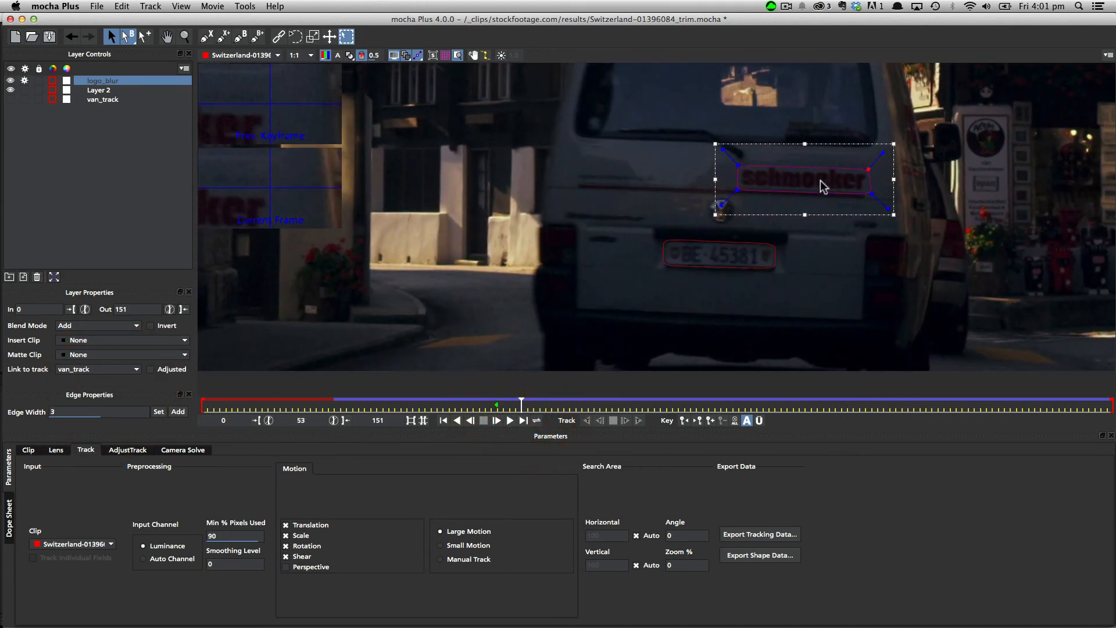
# Step: Export only the selected logo_blur layer as Adobe Premiere shape data to the clipboard
pyautogui.click(762, 555)
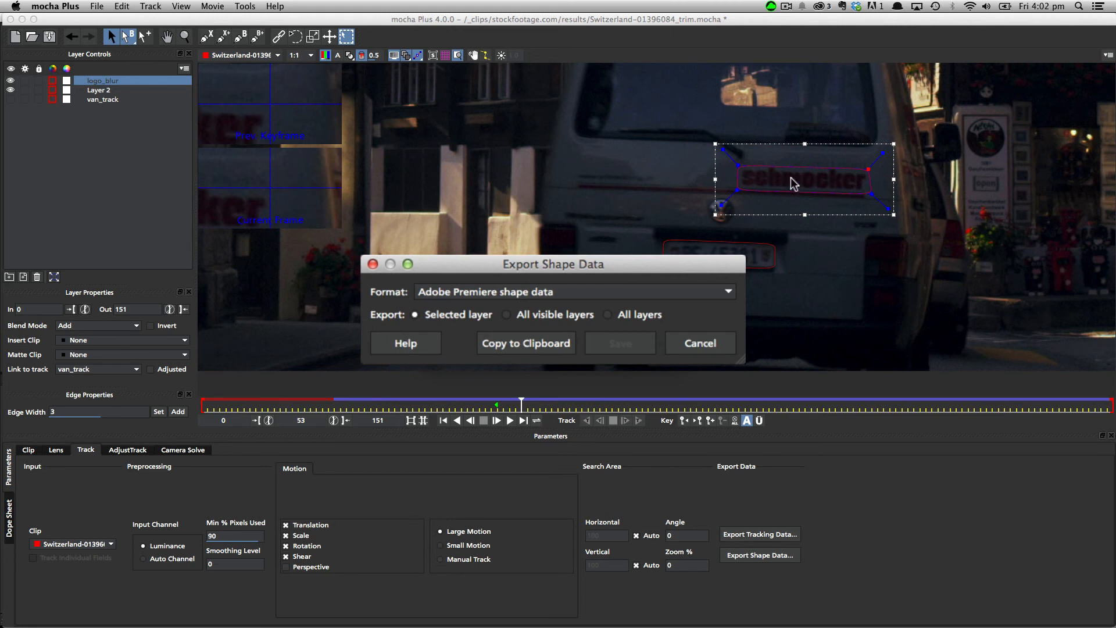
pyautogui.click(539, 315)
pyautogui.click(461, 317)
pyautogui.click(527, 344)
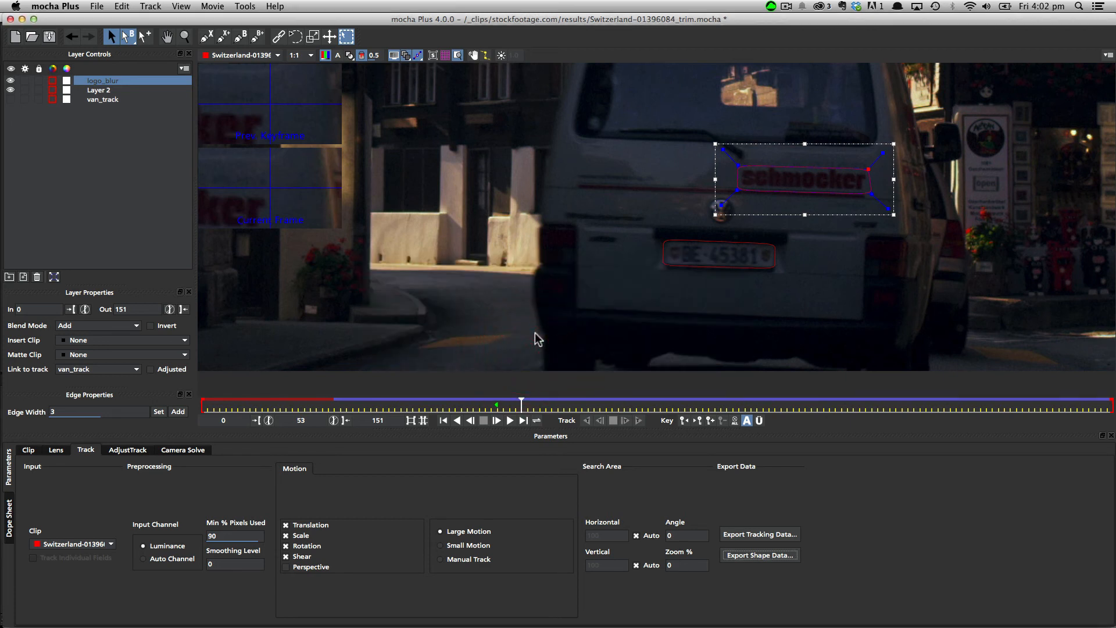
# Step: Switch to Premiere Pro, go to frame 35, and add Switzerland-01396084_trim.mov at the start of track V3
pyautogui.press('super+Tab')
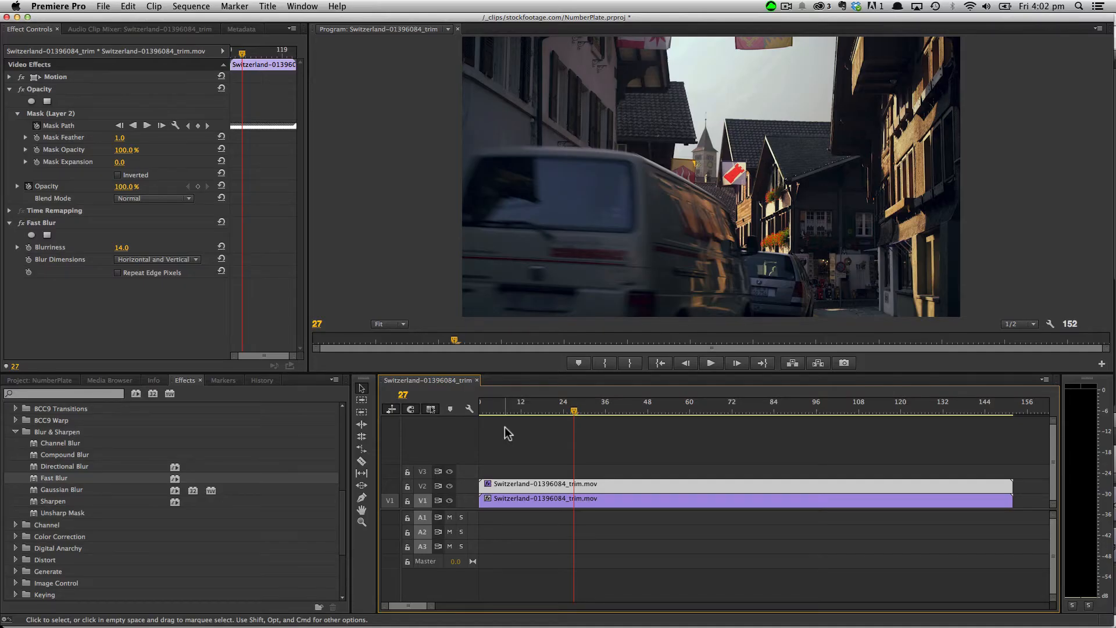
pyautogui.click(42, 92)
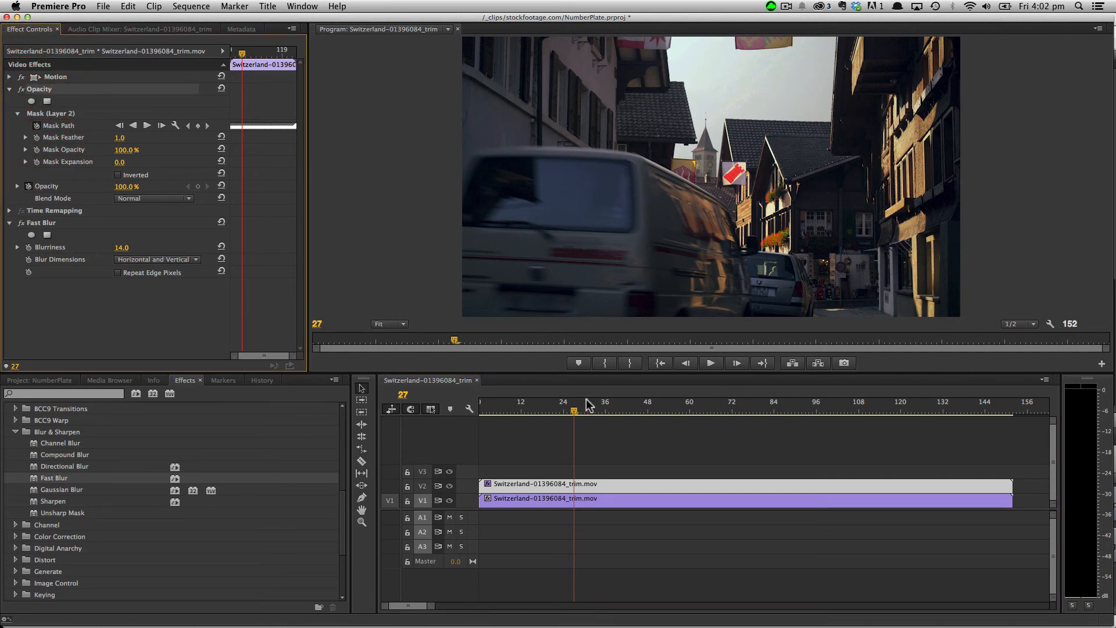
pyautogui.moveTo(574, 409); pyautogui.dragTo(603, 412)
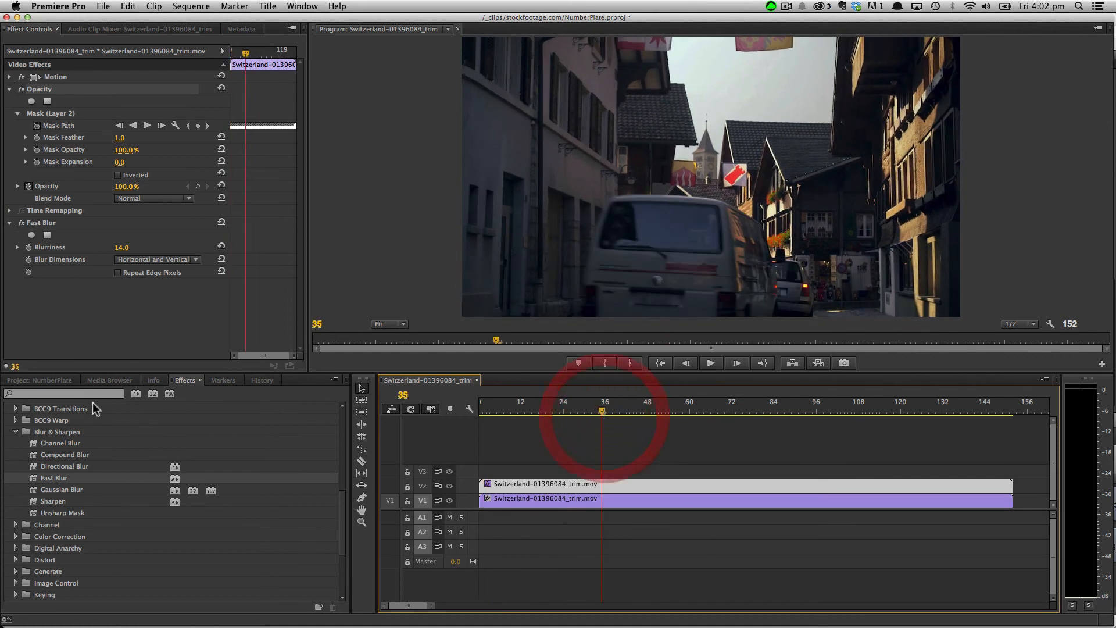
pyautogui.click(26, 381)
pyautogui.moveTo(72, 448); pyautogui.dragTo(482, 467)
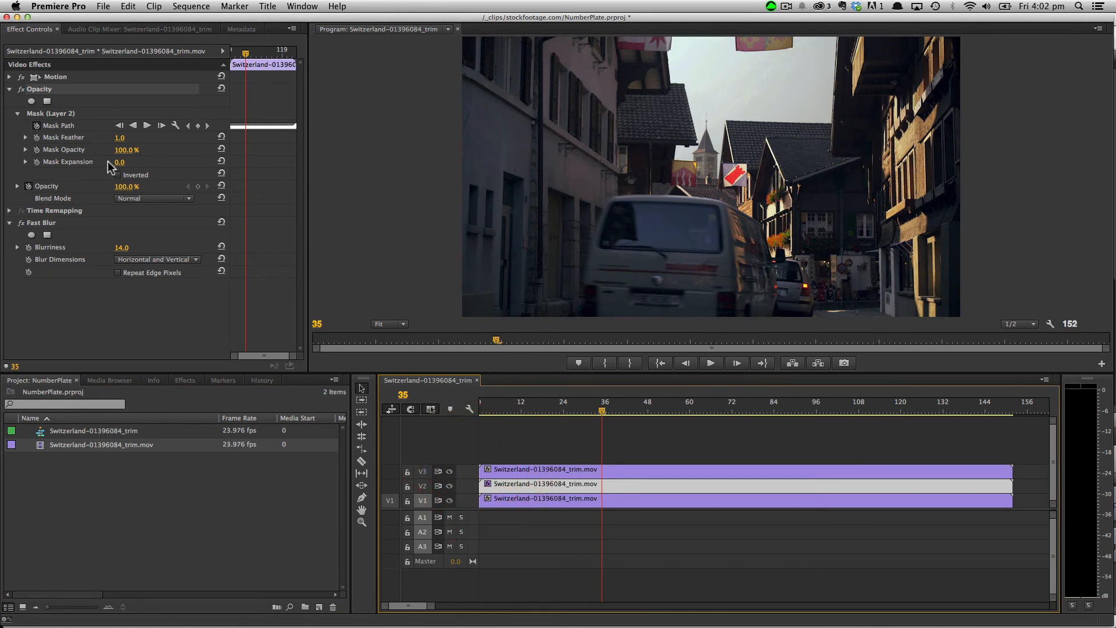
# Step: Paste the copied mocha shape onto the V3 clip's Opacity effect
pyautogui.click(510, 469)
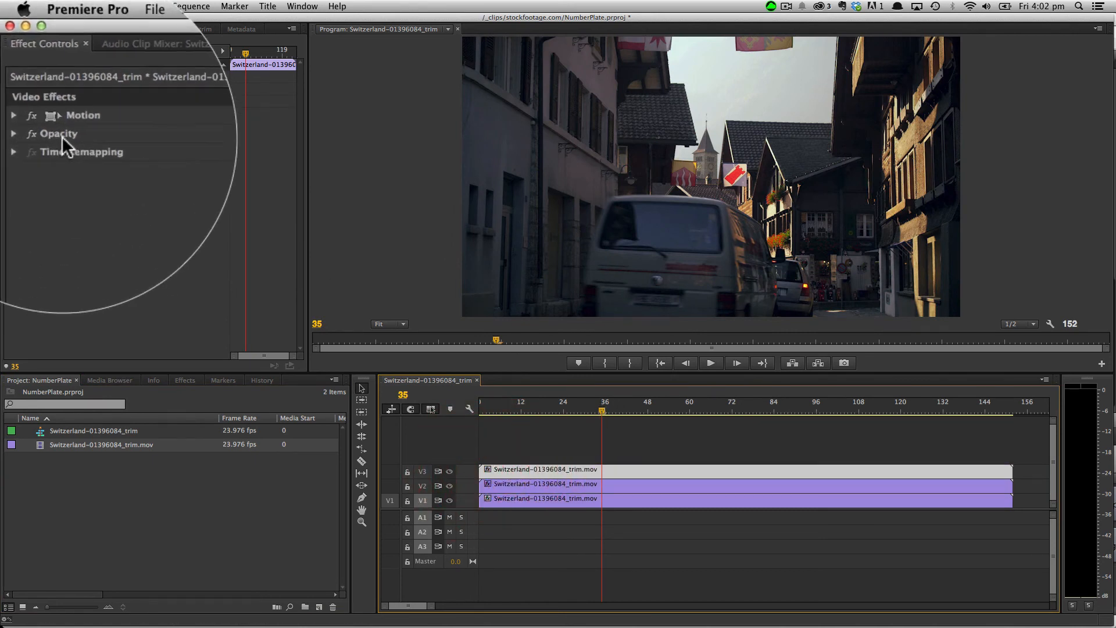
pyautogui.rightClick(42, 94)
pyautogui.click(90, 177)
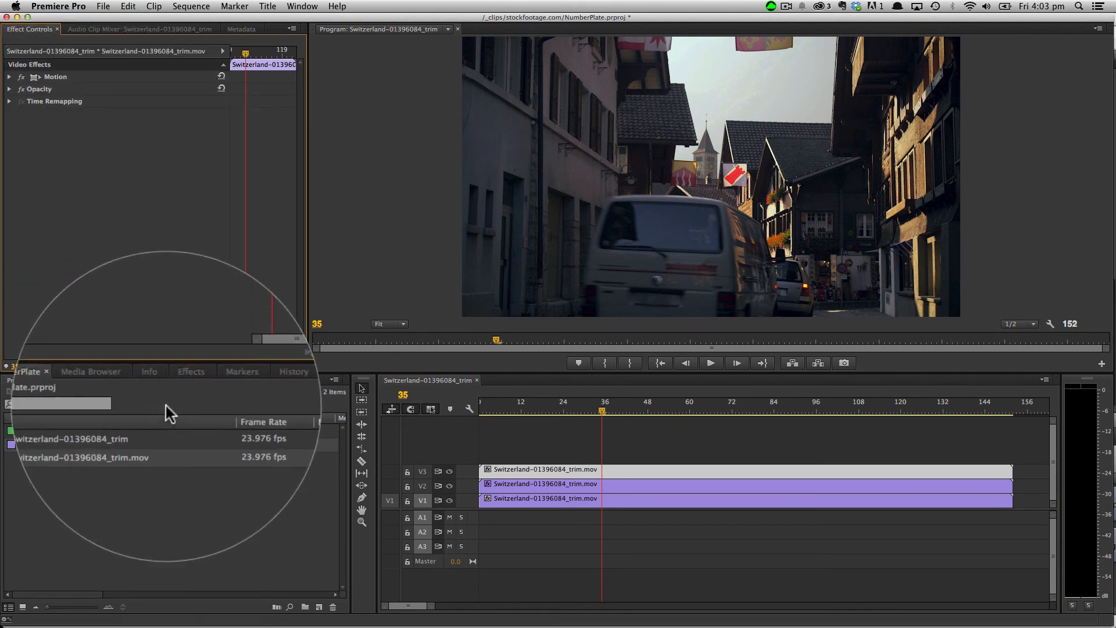
# Step: Apply Fast Blur to the V3 clip, set Blurriness to 32, and deselect the clip
pyautogui.click(185, 380)
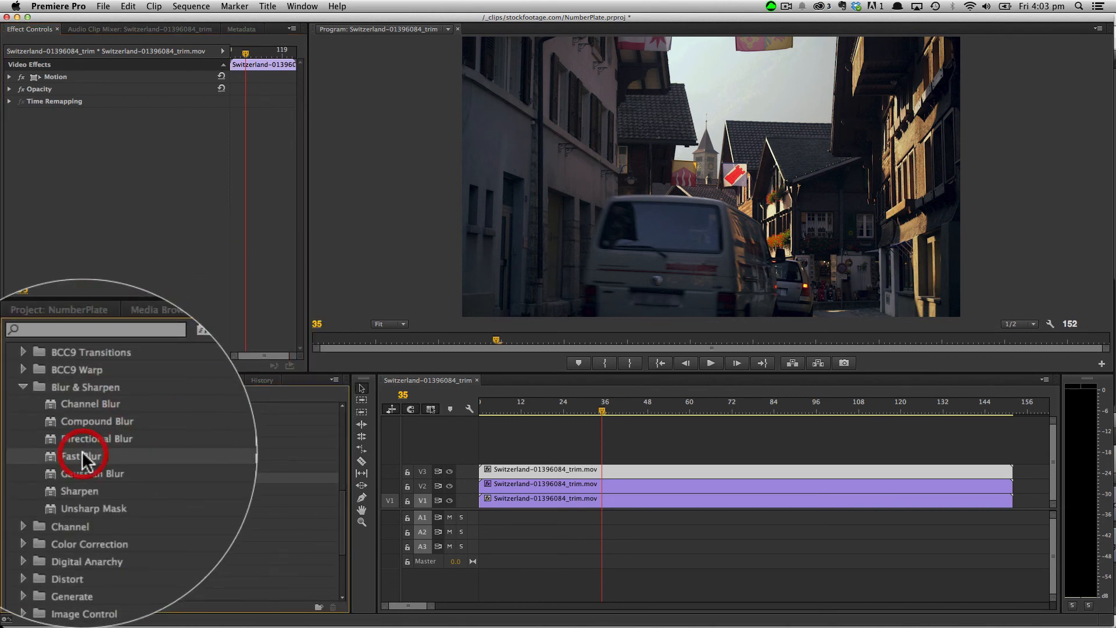
pyautogui.doubleClick(54, 478)
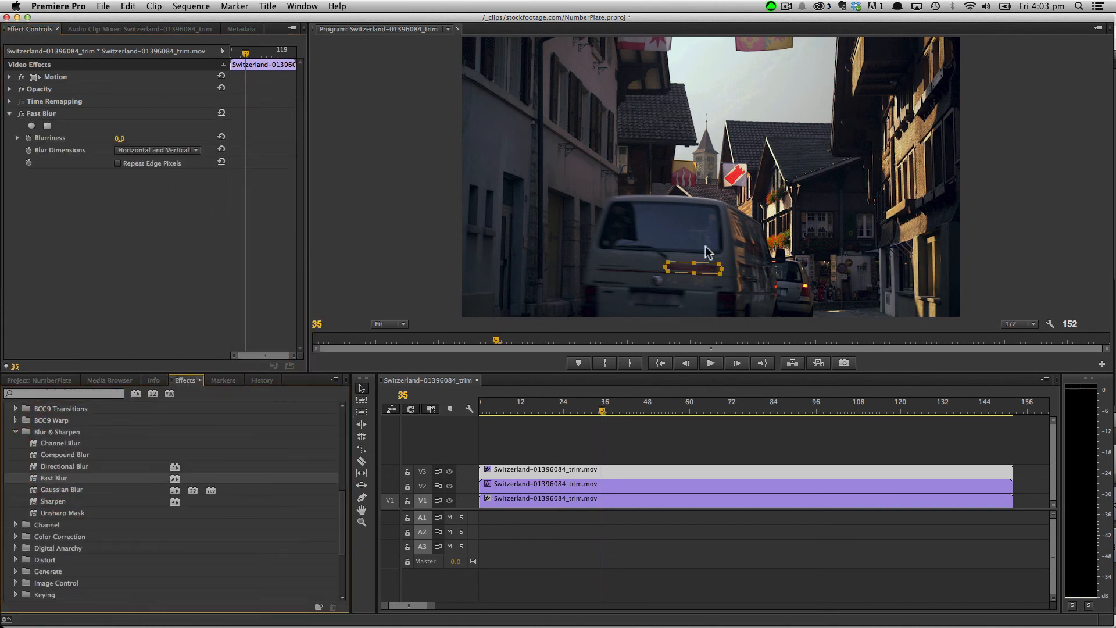
pyautogui.moveTo(120, 139); pyautogui.dragTo(121, 139)
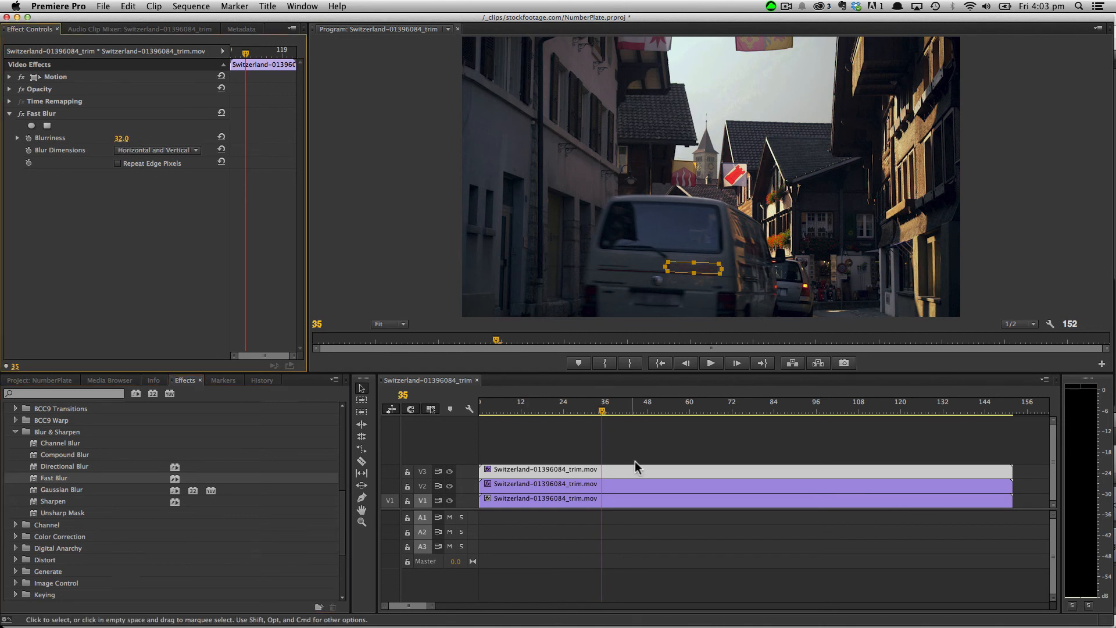
pyautogui.click(640, 444)
# Step: Scrub to frame 37 to check the logo blur, and expand the V3 clip's Opacity settings
pyautogui.moveTo(642, 411); pyautogui.dragTo(609, 412)
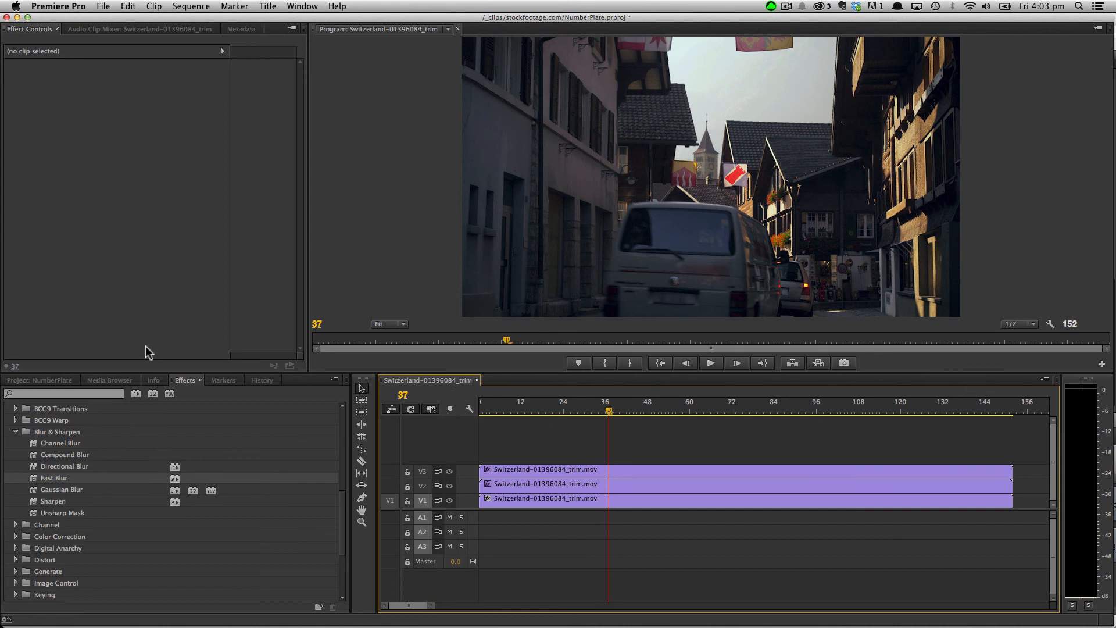
pyautogui.click(546, 472)
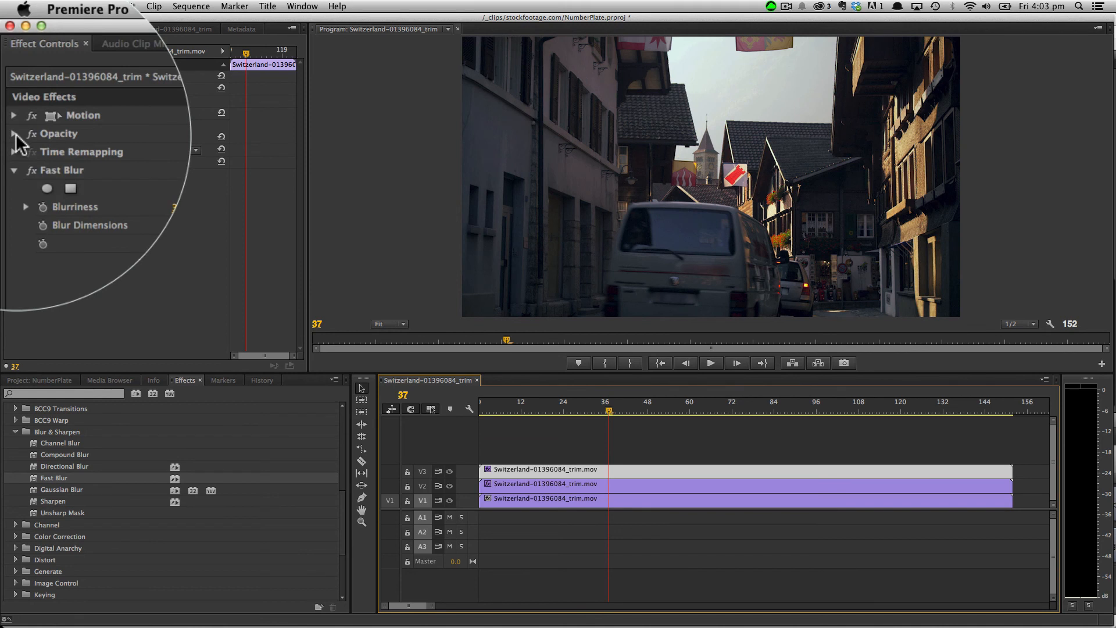
pyautogui.click(14, 134)
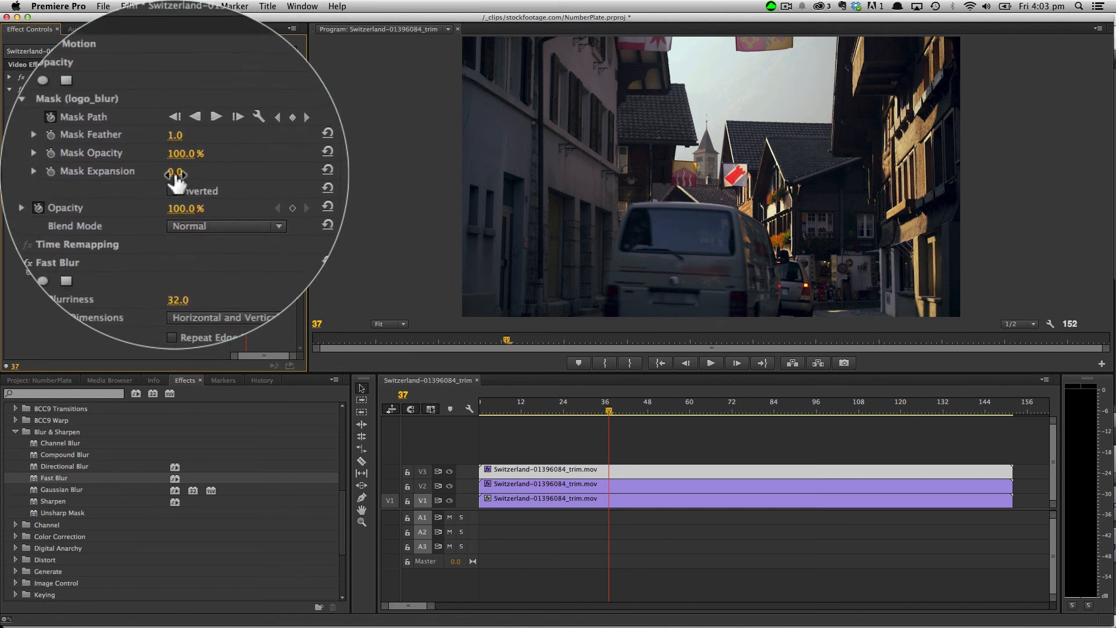
# Step: Try a different Mask Expansion on the logo_blur mask, scrub to frame 46, and undo the expansion change
pyautogui.moveTo(175, 174); pyautogui.dragTo(294, 174)
pyautogui.moveTo(634, 410)
pyautogui.mouseDown()
pyautogui.moveTo(737, 410)
pyautogui.moveTo(583, 410)
pyautogui.moveTo(675, 409)
pyautogui.moveTo(641, 411)
pyautogui.mouseUp()
pyautogui.press('super+z')
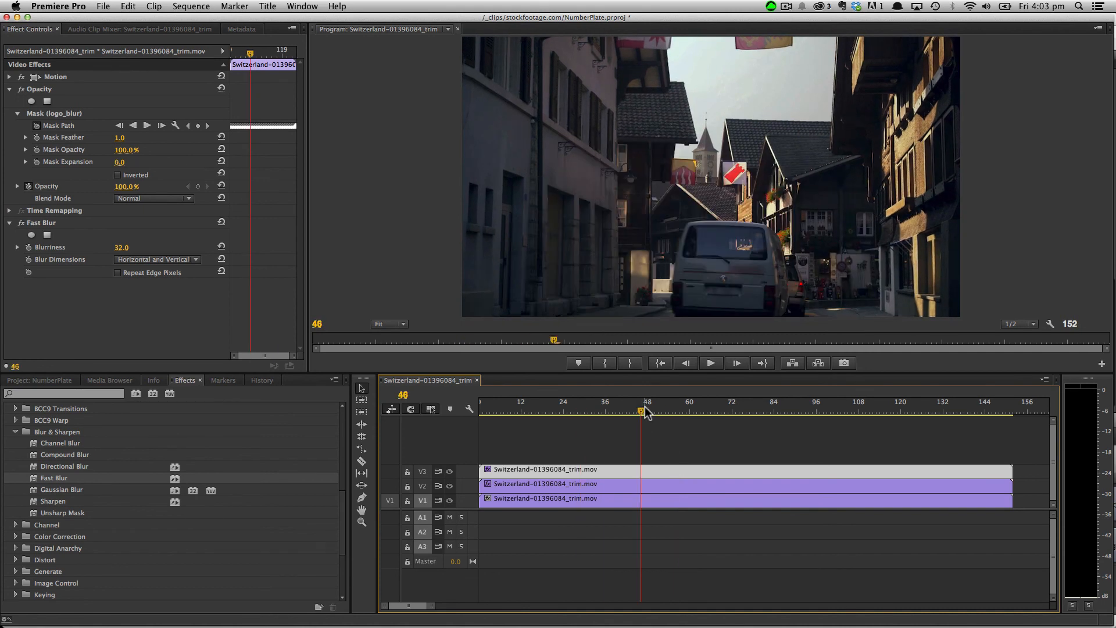
# Step: Invert the logo_blur mask on the V3 clip and scrub backward to examine the blurred surroundings
pyautogui.click(131, 174)
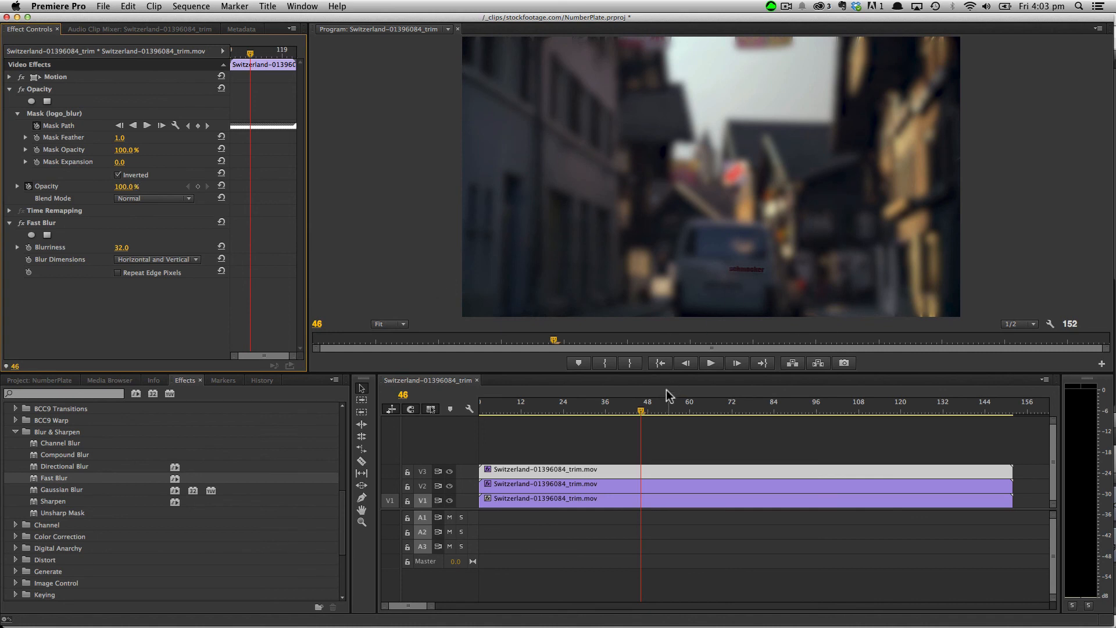
pyautogui.moveTo(640, 411); pyautogui.dragTo(595, 411)
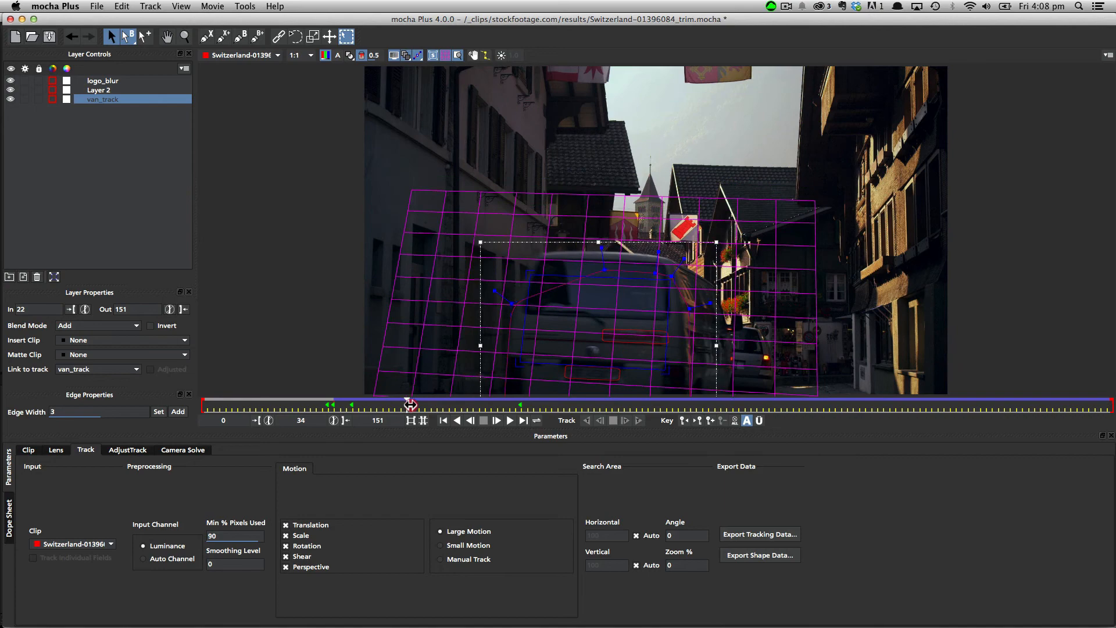
# Step: In mocha Plus, scrub the van_track layer forward to frame 49 to examine how its planar grid follows the van
pyautogui.moveTo(411, 401)
pyautogui.mouseDown()
pyautogui.moveTo(668, 401)
pyautogui.moveTo(426, 409)
pyautogui.mouseUp()
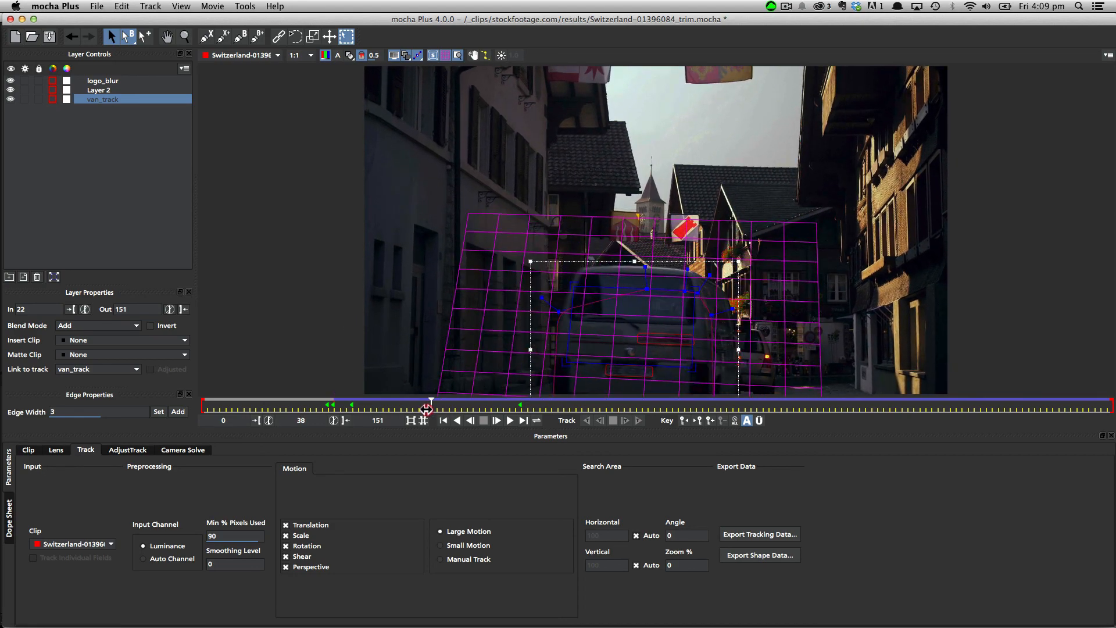
pyautogui.moveTo(426, 409); pyautogui.dragTo(492, 415)
pyautogui.click(497, 421)
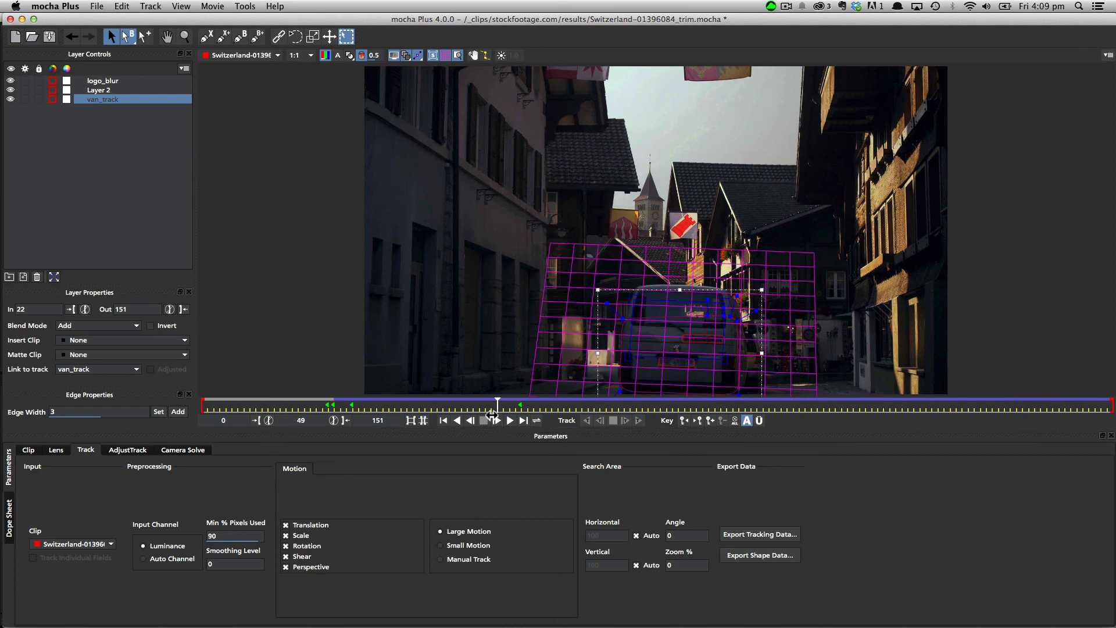